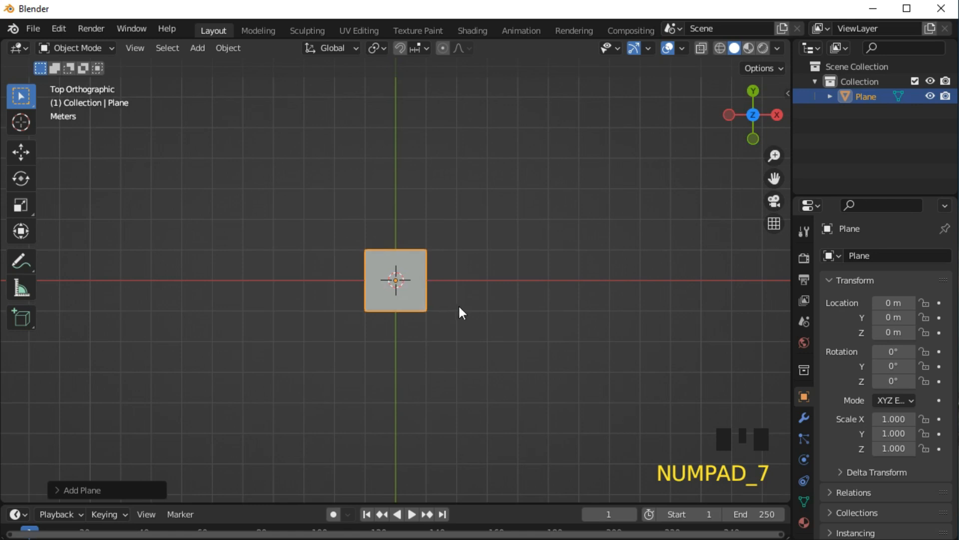
Step: Scale the plane up to about 1.764 and split it in half with a centred loop cut along the Y axis
left_click(485, 331)
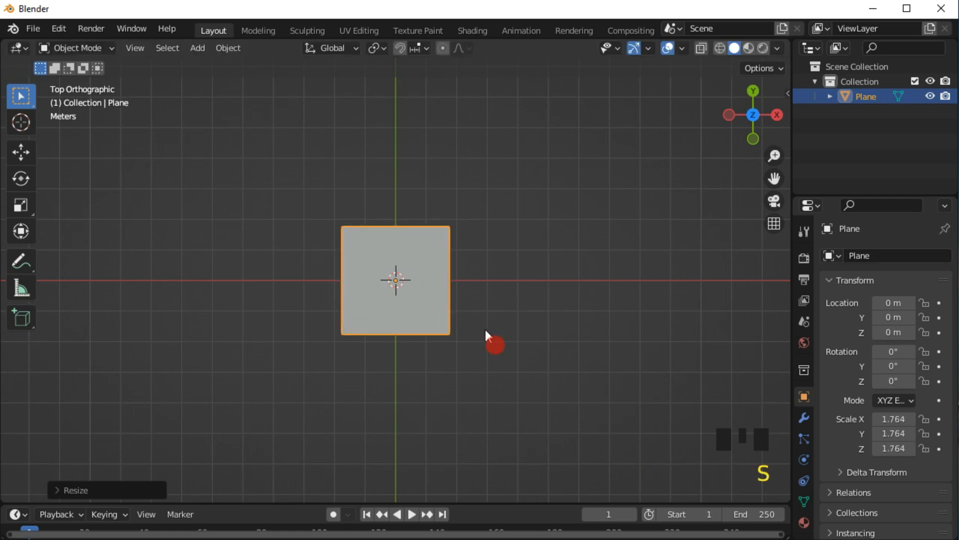
scroll(416, 277, "up", 3)
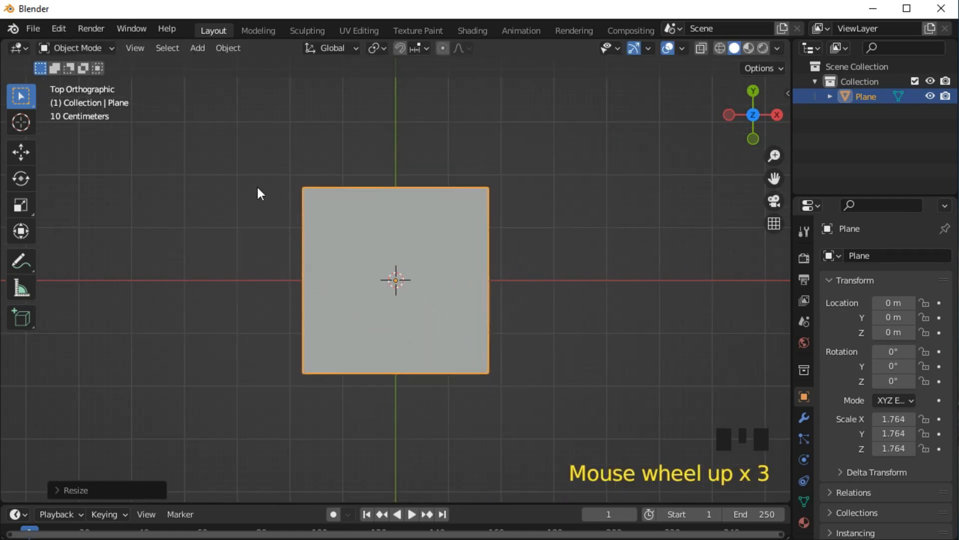
left_click(100, 47)
left_click(94, 80)
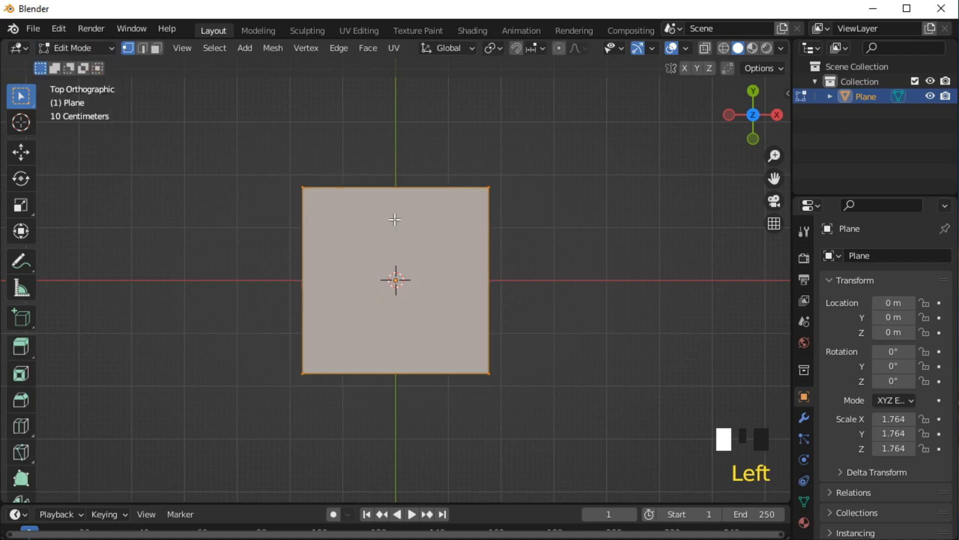
key("ctrl+r")
left_click(395, 190)
right_click(396, 190)
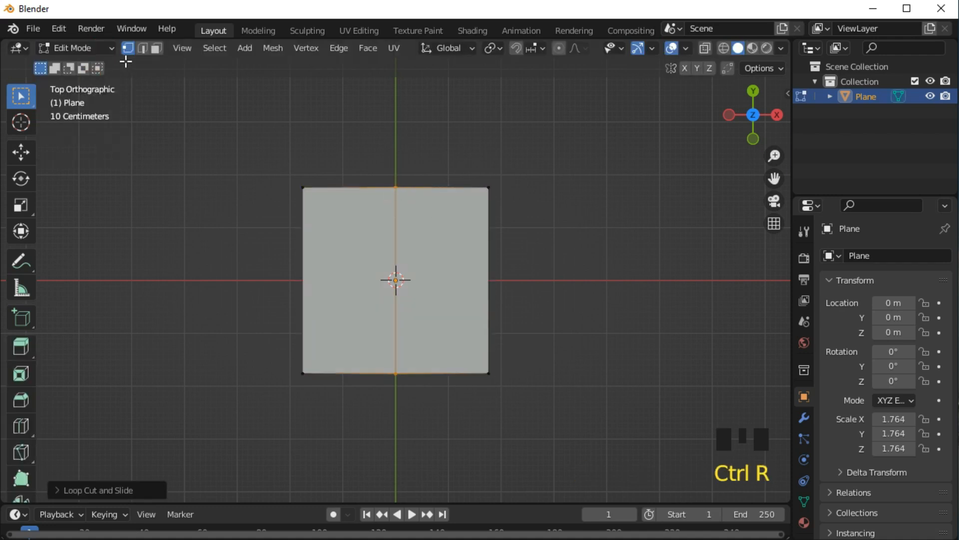
Step: Delete the plane's face on the negative X side and return to Object Mode
left_click(158, 48)
left_click(340, 223)
right_click(340, 224)
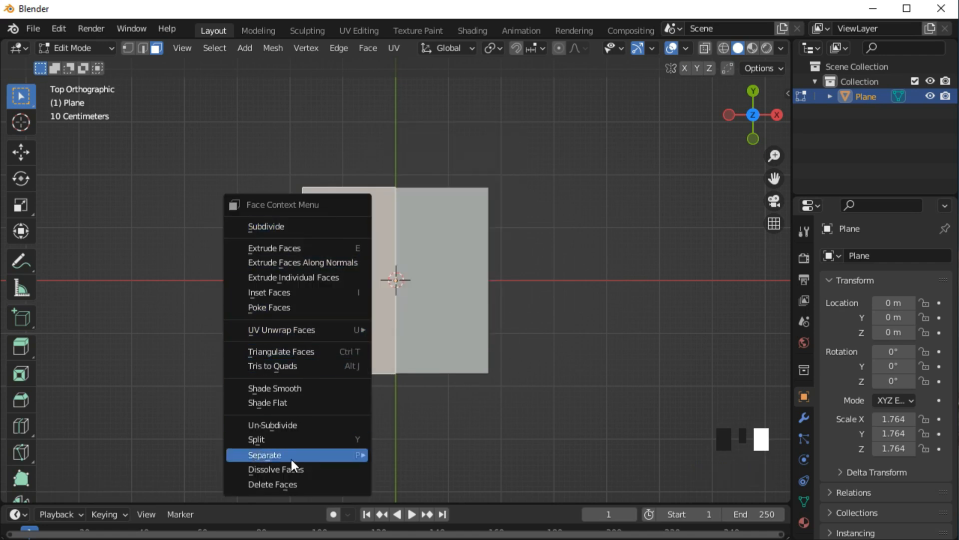
left_click(283, 483)
left_click(80, 48)
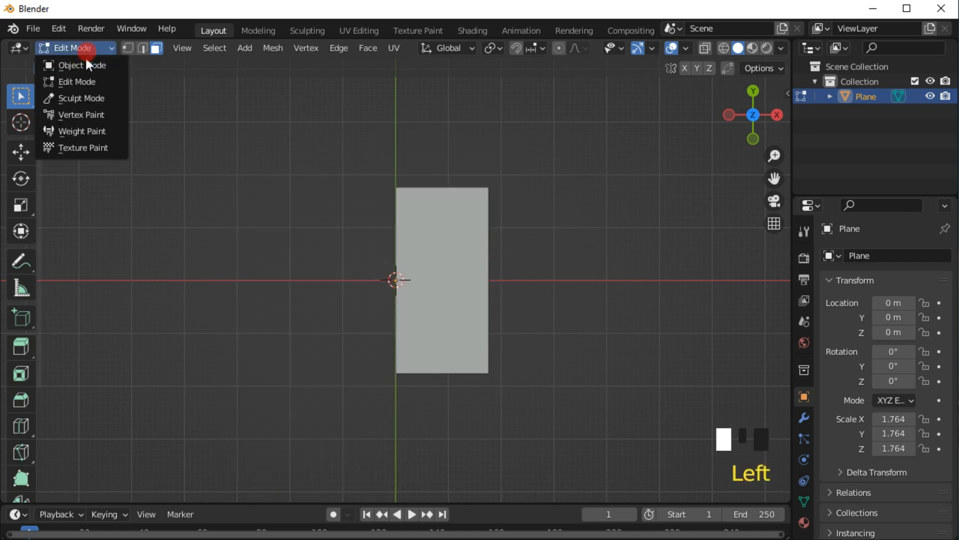
left_click(86, 65)
Step: Add a cube and scale it down uniformly to about 0.208
middle_click_drag(595, 379, 533, 314)
left_click(198, 48)
left_click(218, 66)
left_click(329, 80)
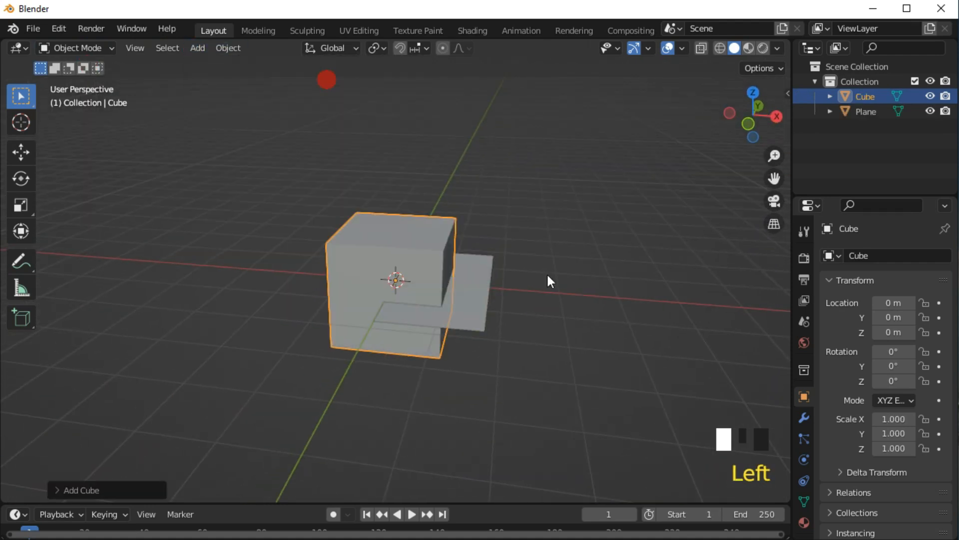
key("s")
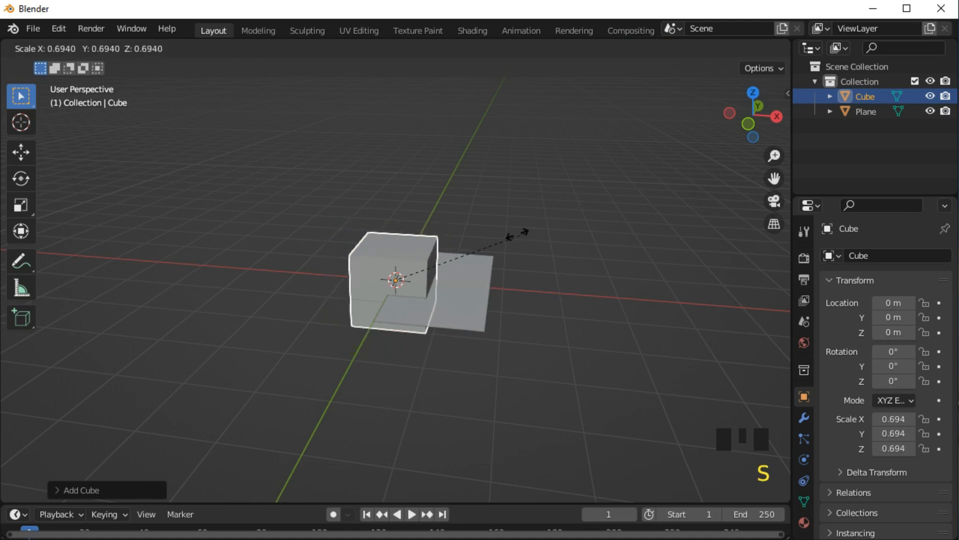
left_click(433, 260)
Step: Flatten the cube along X to a scale of about 0.014, making a thin panel
key("KP_7")
scroll(449, 248, "up", 9)
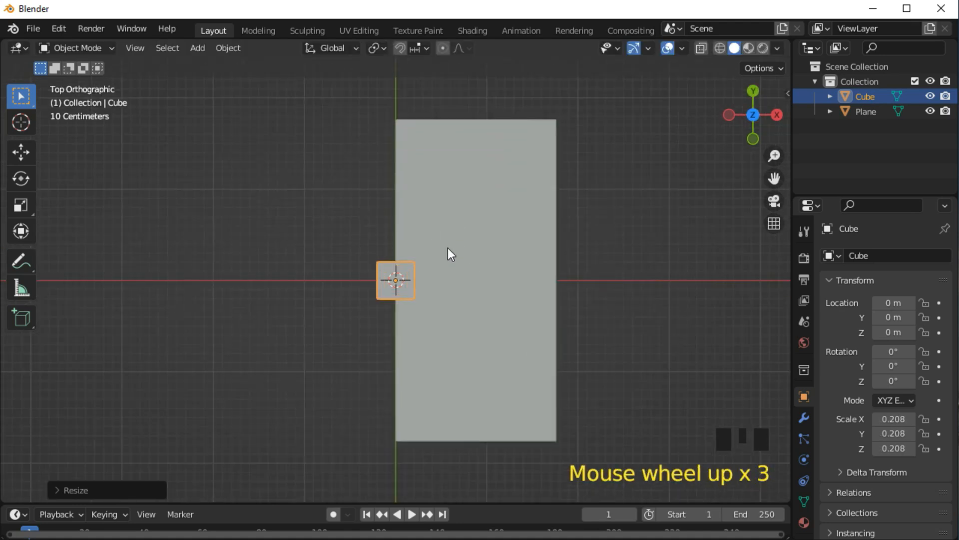
key("s")
key("x")
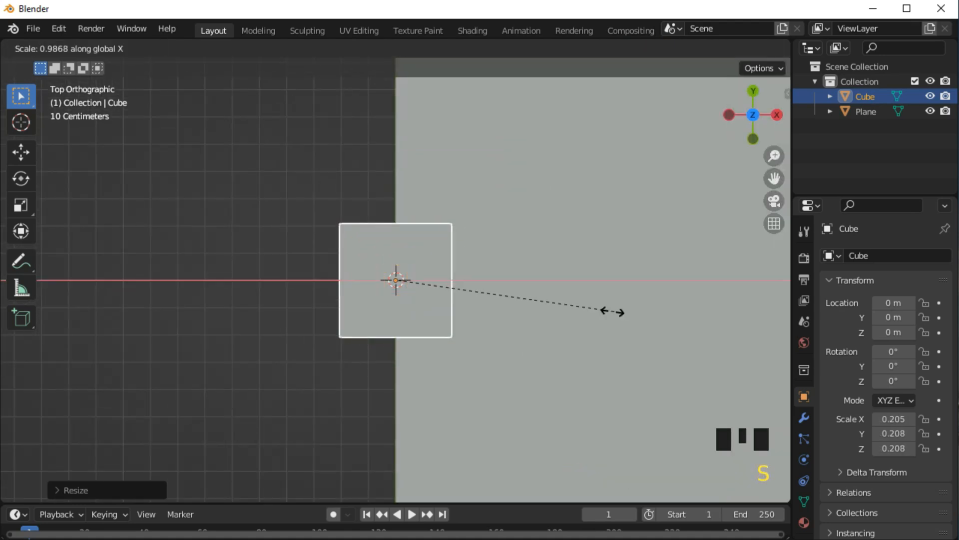
left_click(403, 280)
Step: Scale the thin panel along Z to about 0.155 and raise it to about Z 0.159 m, resting on the plane
scroll(476, 289, "down", 4)
middle_click_drag(593, 316, 431, 191)
key("KP_3")
scroll(421, 239, "up", 4)
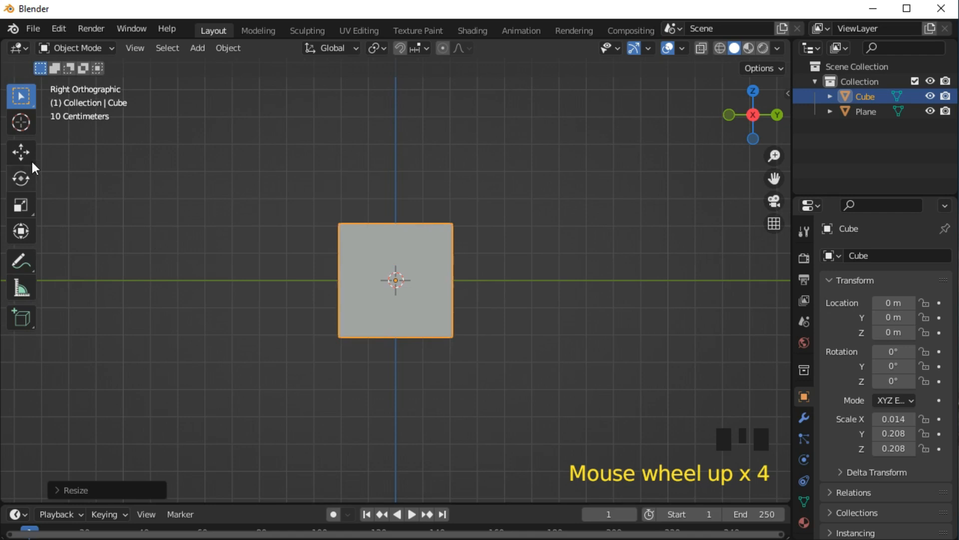
left_click(20, 152)
left_click_drag(392, 227, 400, 169)
key("s")
key("z")
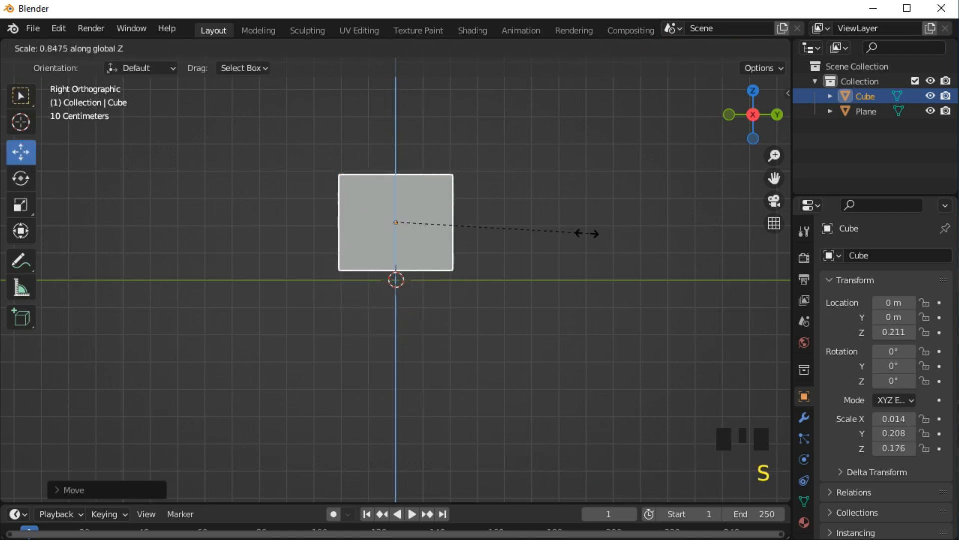
left_click(565, 231)
left_click_drag(398, 170, 395, 185)
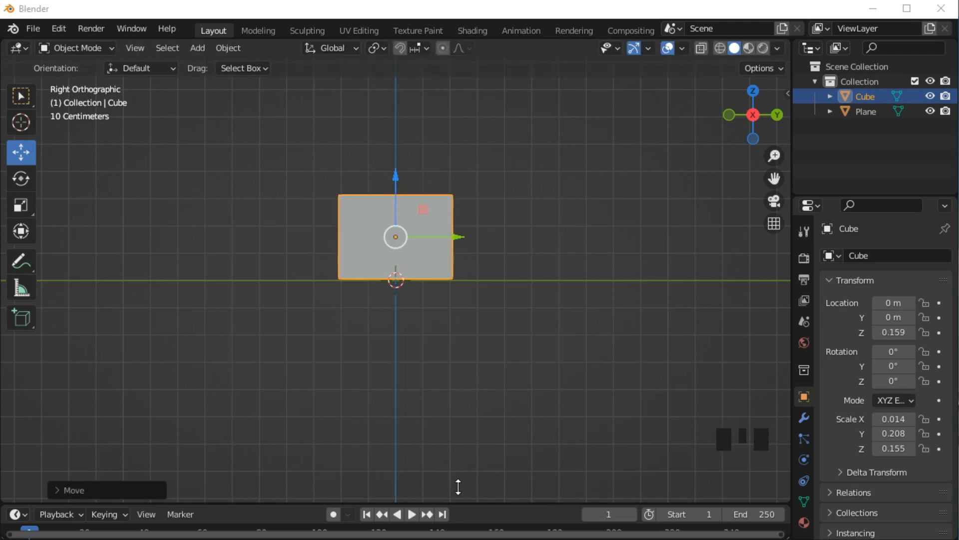
Step: Stretch the panel along Y to a scale of about 1.797, spanning the plane's full length
left_click(21, 205)
left_click_drag(454, 238, 487, 245)
key("ctrl+z")
middle_click_drag(505, 258, 508, 294)
scroll(471, 267, "down", 4)
mouse_move(471, 268)
middle_mouse_down()
mouse_move(411, 299)
mouse_move(482, 283)
middle_mouse_up()
left_click_drag(482, 283, 178, 298)
middle_click_drag(352, 283, 399, 275)
Step: Scale the panel along Z to about 0.196 and raise it to about Z 0.195 m
key("KP_3")
scroll(407, 217, "up", 5)
scroll(408, 220, "up", 1)
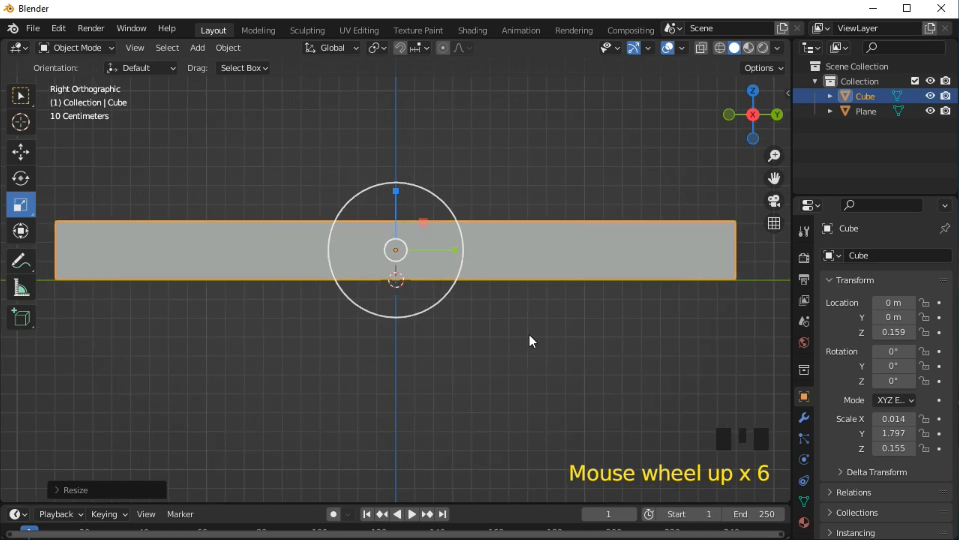
key("s")
key("z")
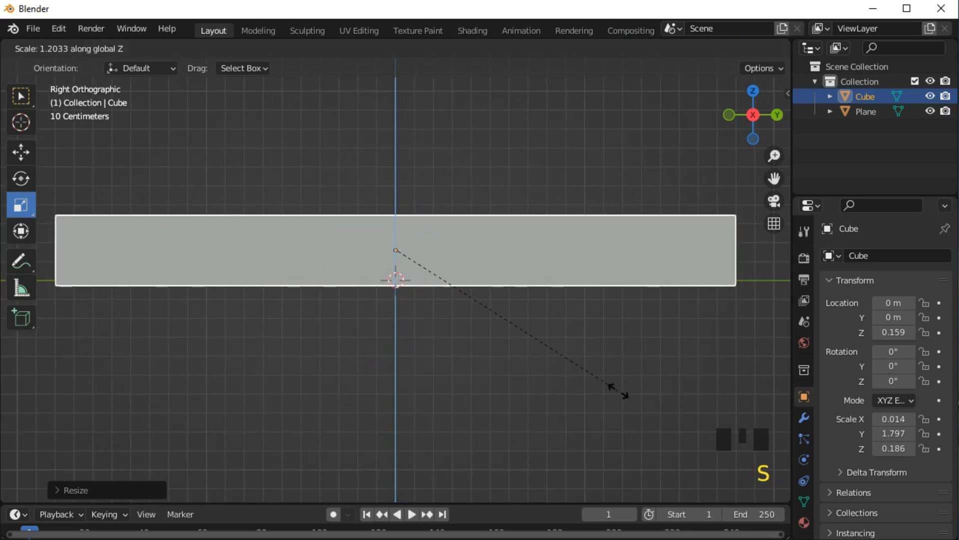
left_click(631, 397)
left_click(23, 151)
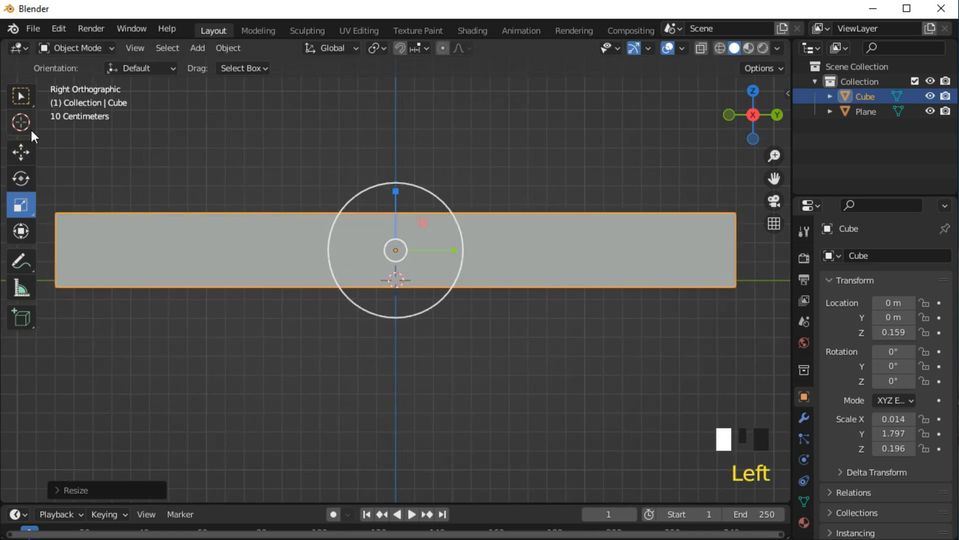
left_click(25, 151)
left_click_drag(395, 189, 396, 176)
Step: Move the panel along X to about 1.775 m, at the plane's outer long edge
scroll(361, 196, "down", 2)
middle_click_drag(360, 197, 414, 254)
left_click_drag(419, 257, 649, 250)
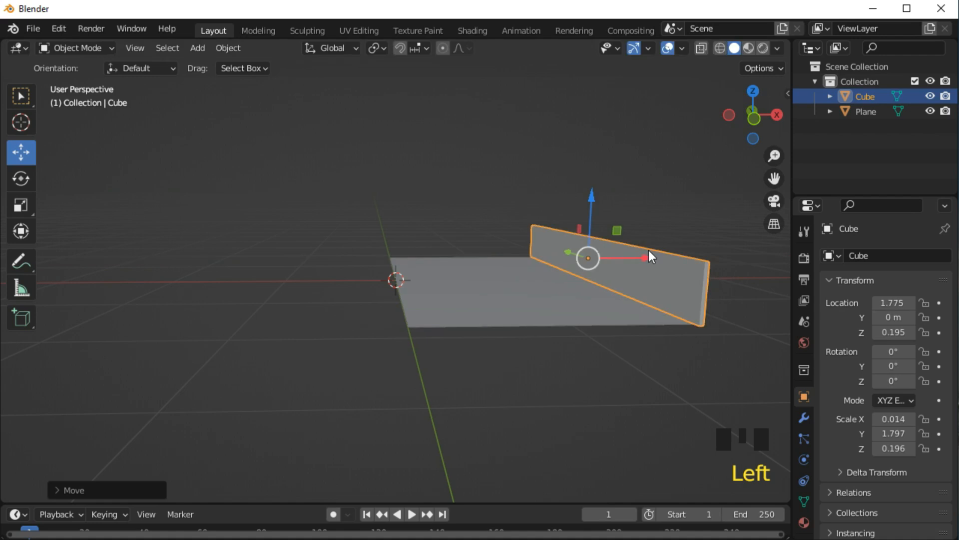
Step: Use X-ray display to align the panel with the plane's edge at about X 1.767 m, and turn X-ray off again
middle_click_drag(649, 250, 461, 289, "shift")
scroll(520, 313, "up", 2)
key("KP_7")
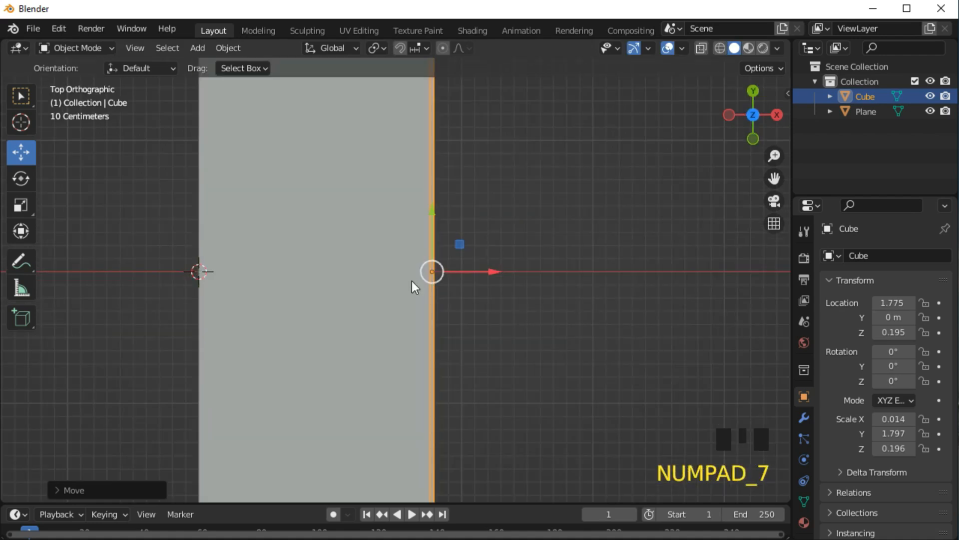
scroll(413, 283, "down", 1)
left_click(700, 47)
scroll(472, 272, "up", 9)
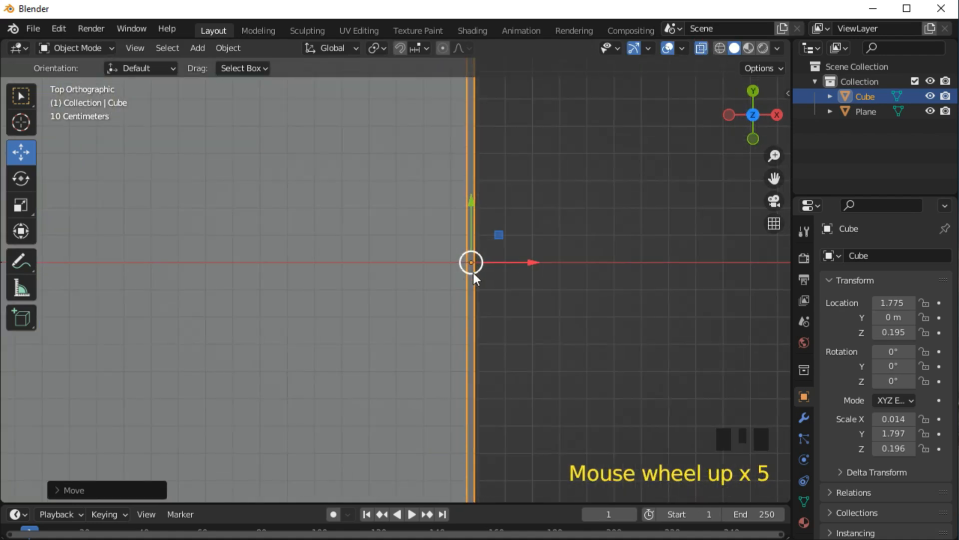
left_click_drag(613, 245, 607, 241)
scroll(564, 219, "down", 5)
middle_click_drag(563, 219, 685, 65)
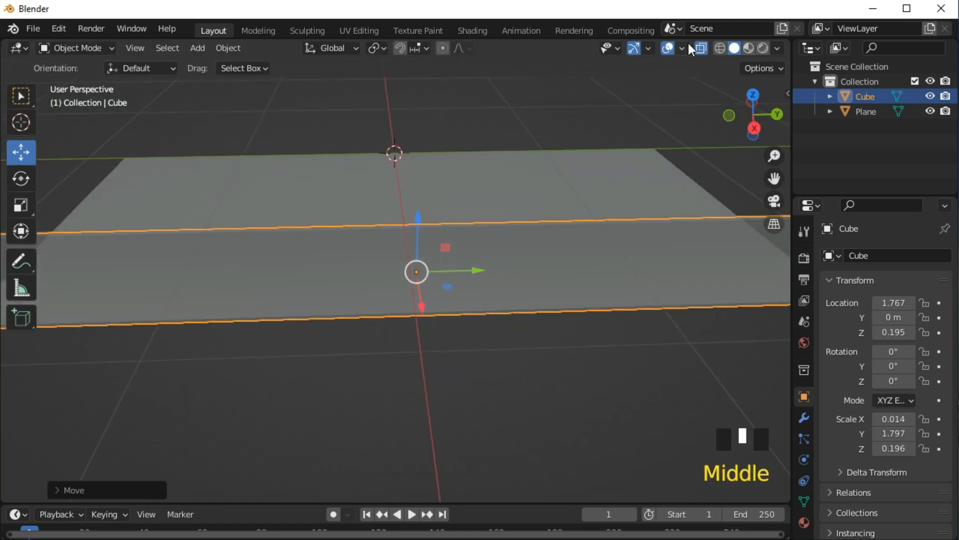
left_click(701, 48)
Step: Scale the side panel along Z to about 0.307 and raise it to about Z 0.320 m
scroll(450, 236, "down", 2)
key("KP_3")
scroll(448, 235, "down", 1)
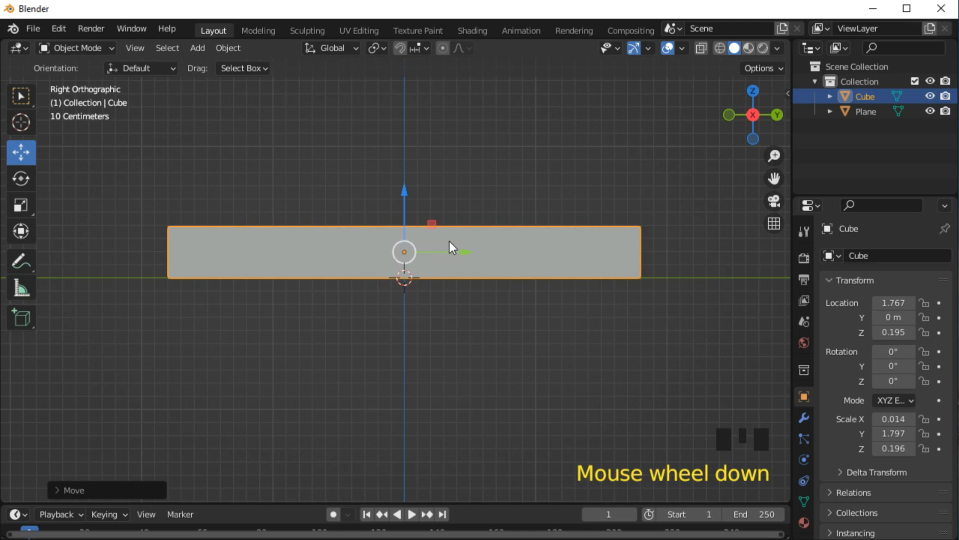
key("s")
key("z")
left_click(456, 183)
left_click_drag(405, 184, 405, 165)
Step: Duplicate the side panel, keeping the copy at the original's position
middle_click_drag(207, 227, 373, 255)
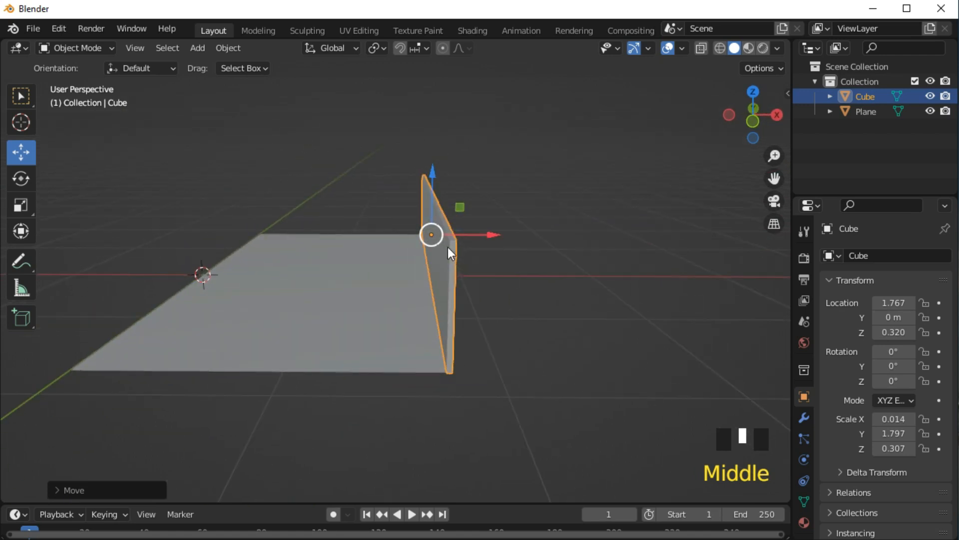
right_click(455, 226)
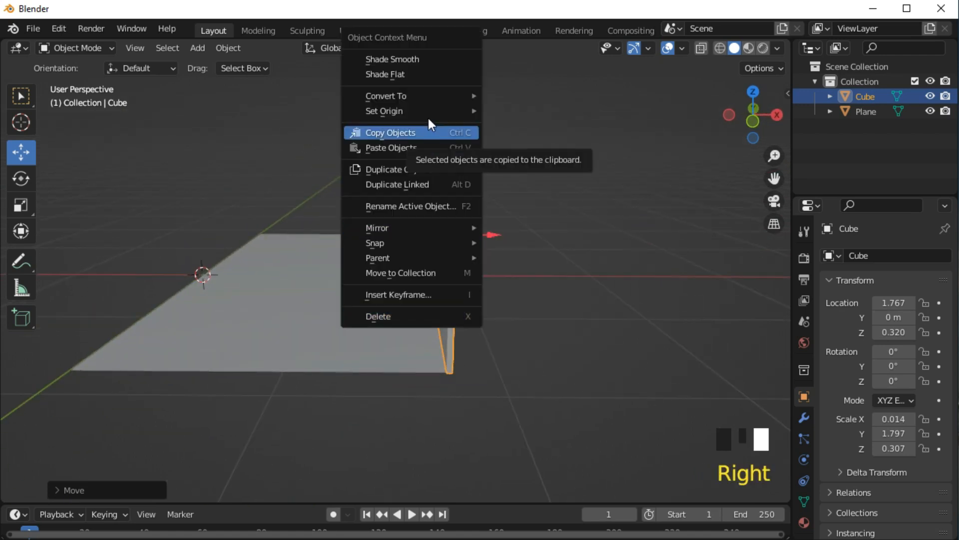
left_click(421, 170)
right_click(420, 169)
middle_click_drag(565, 250, 498, 293)
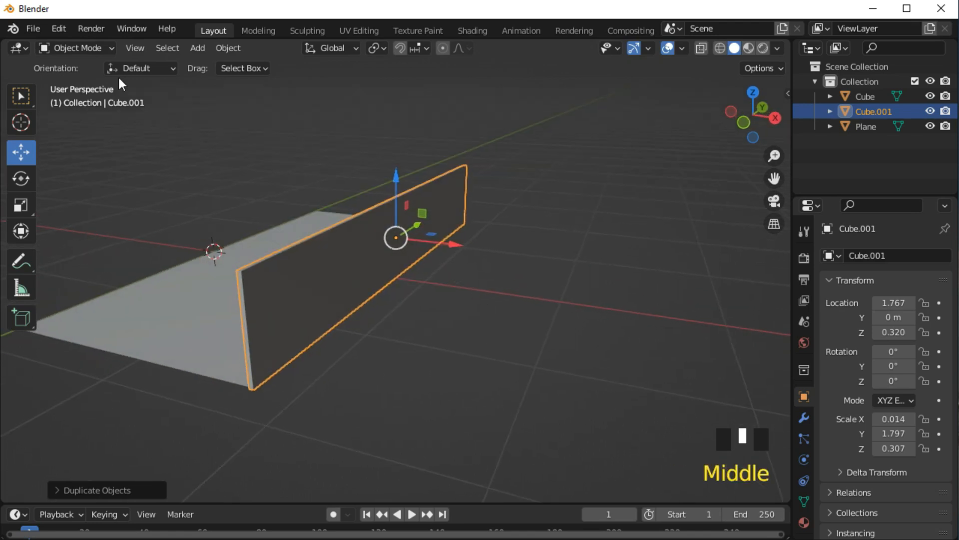
Step: In Edit Mode, delete all faces of the duplicated panel except its large outer face
left_click(79, 48)
left_click(86, 80)
middle_click_drag(188, 167, 365, 240)
left_click(365, 240)
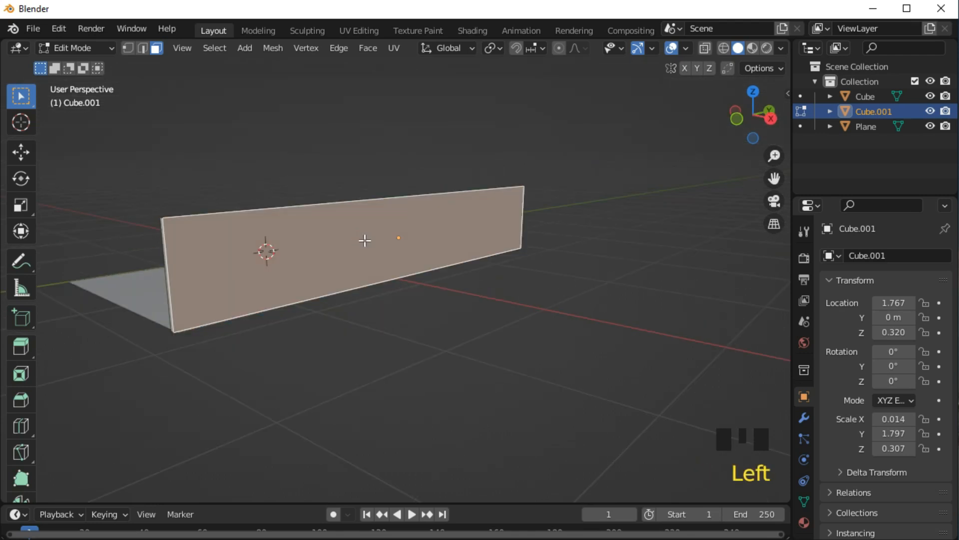
key("ctrl+i")
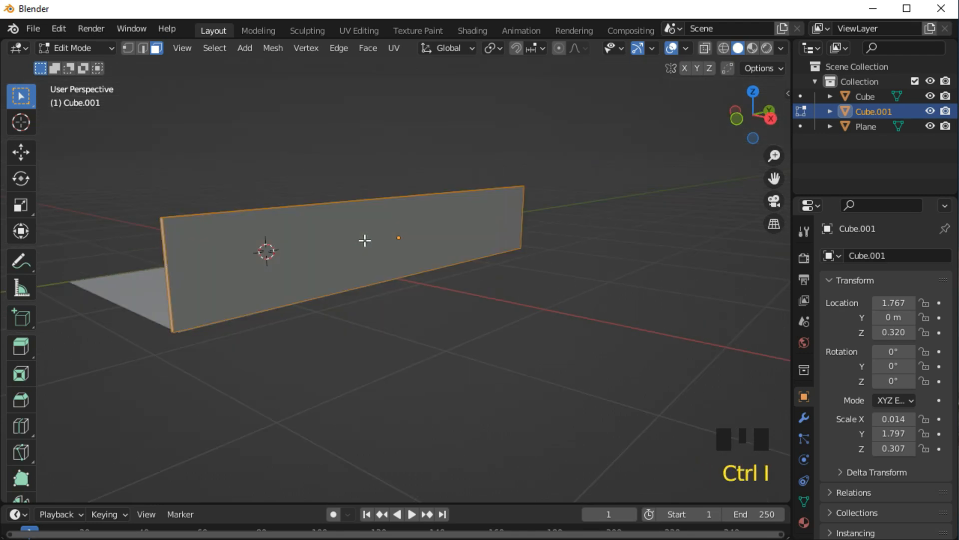
right_click(301, 206)
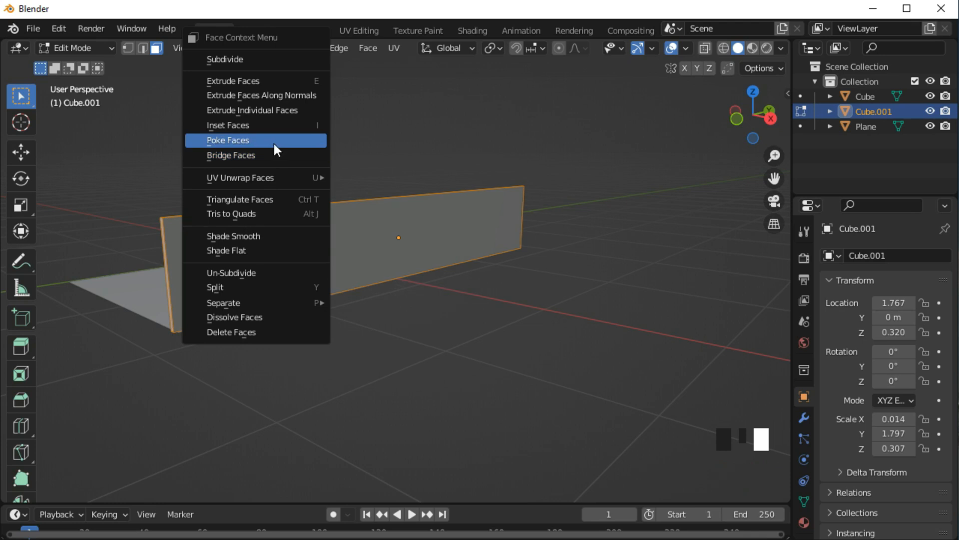
left_click(258, 332)
middle_click_drag(257, 334, 285, 303)
Step: Divide the remaining outer face into equal strips with 21 vertical loop cuts
left_click(334, 286)
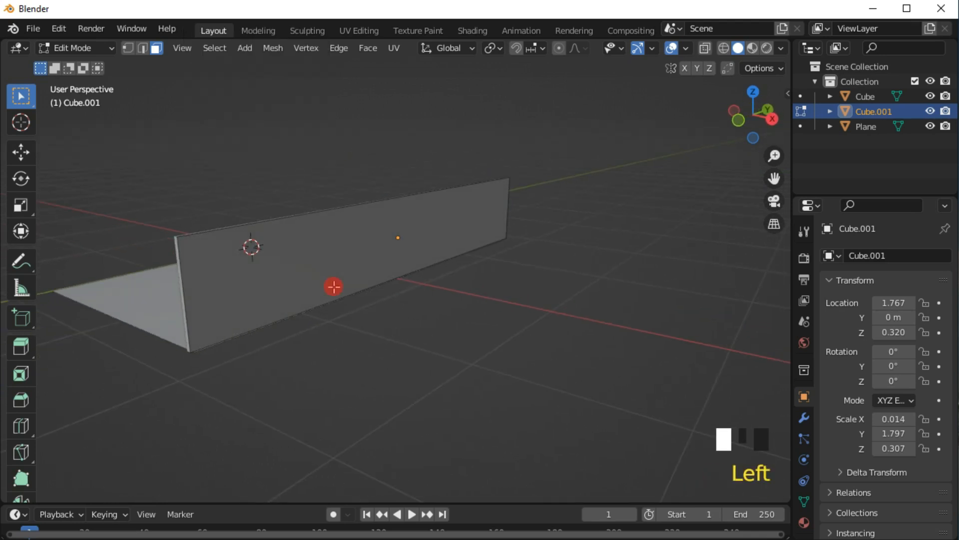
key("KP_3")
middle_click_drag(443, 231, 422, 300, "shift")
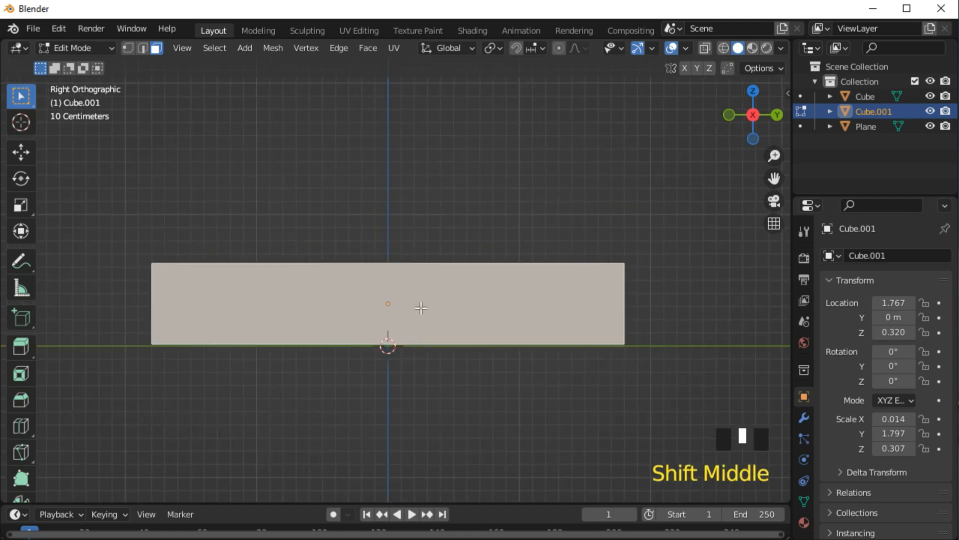
scroll(415, 307, "up", 2)
key("ctrl+r")
scroll(381, 242, "up", 17)
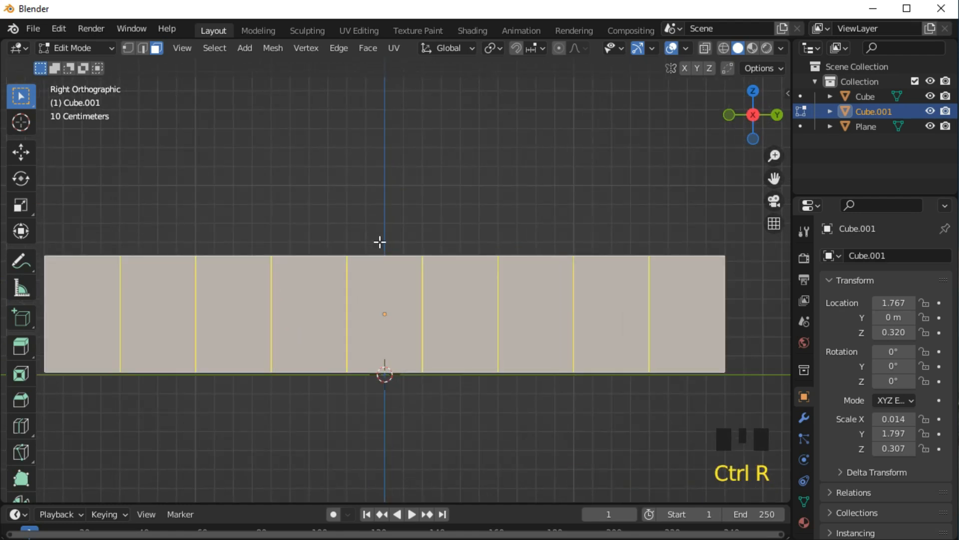
scroll(379, 242, "up", 3)
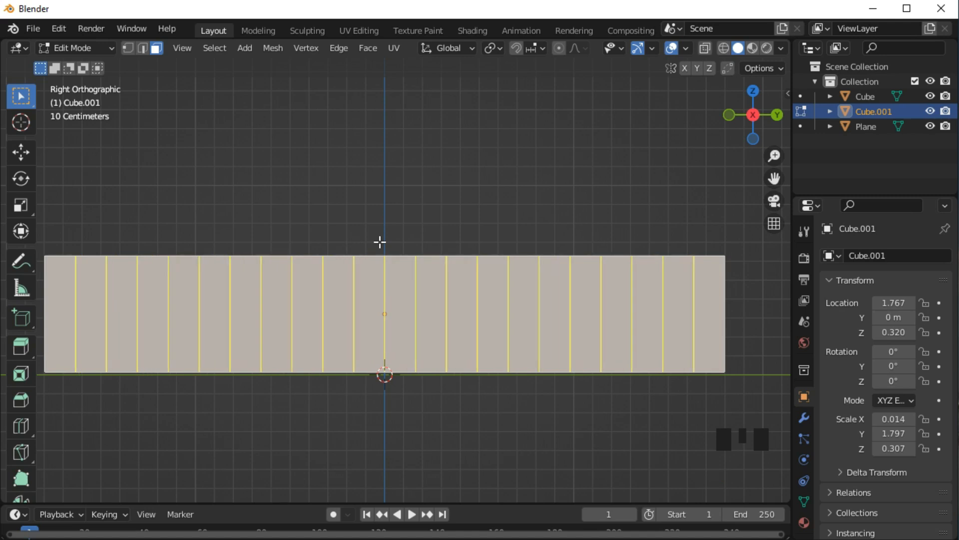
left_click(379, 242)
Step: Select all strip faces of the duplicate, apply Checker Deselect, and delete the faces still selected
left_click(156, 48)
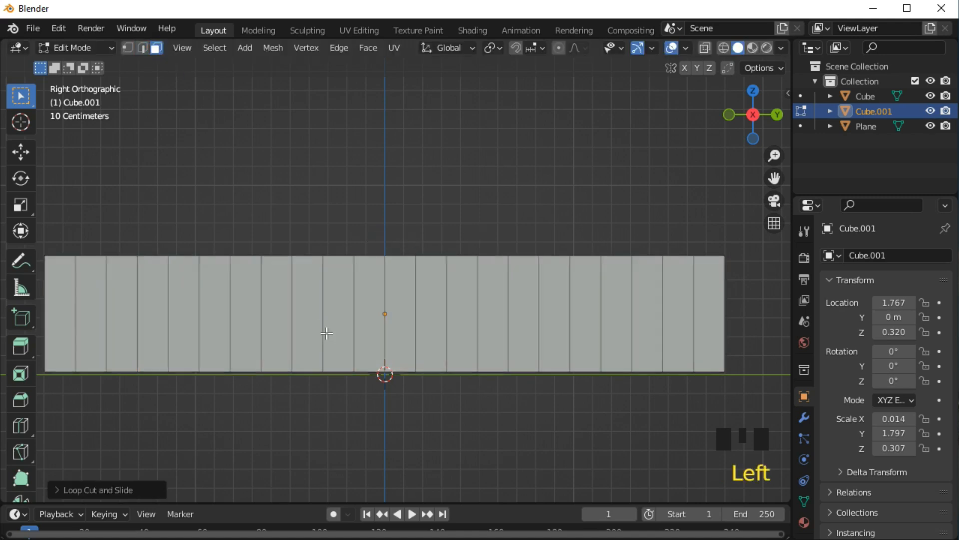
key("a")
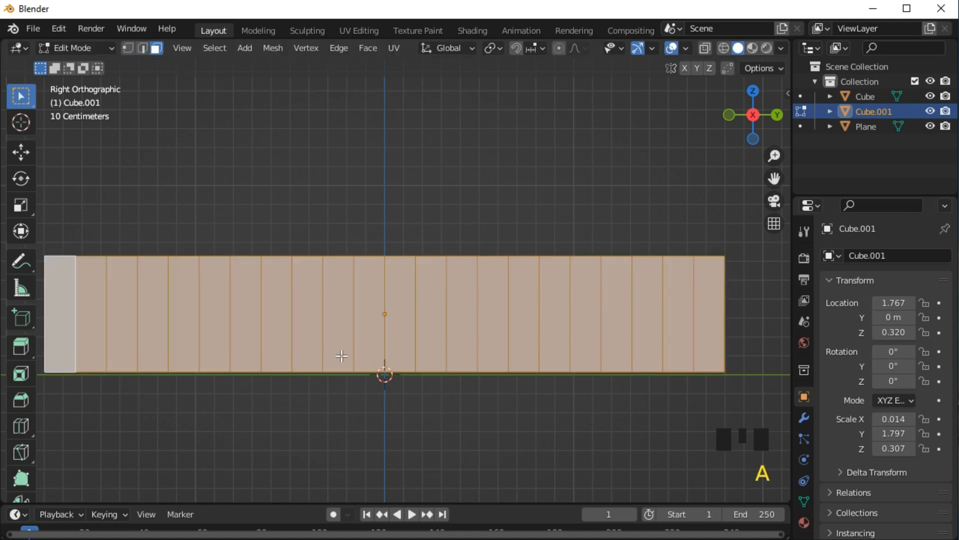
left_click(206, 49)
left_click(248, 182)
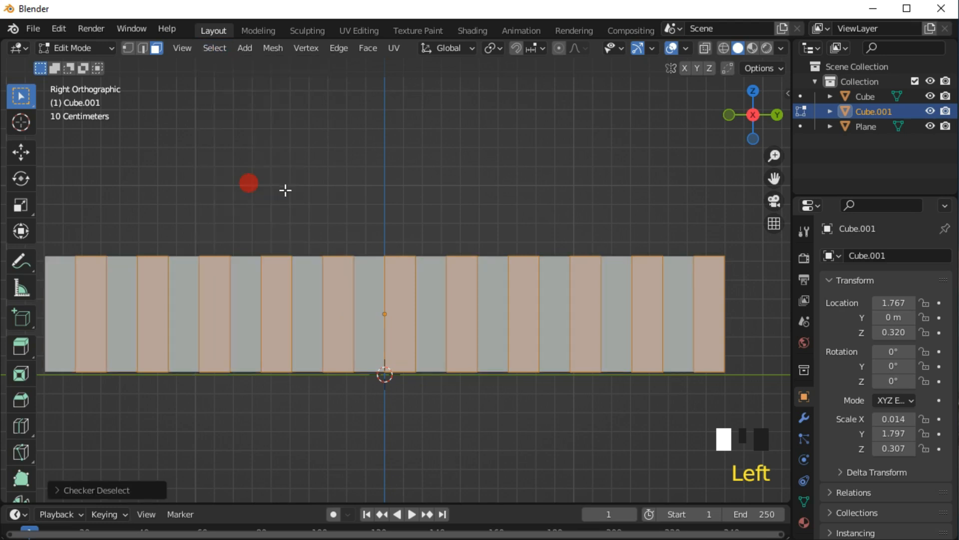
right_click(298, 281)
left_click(255, 333)
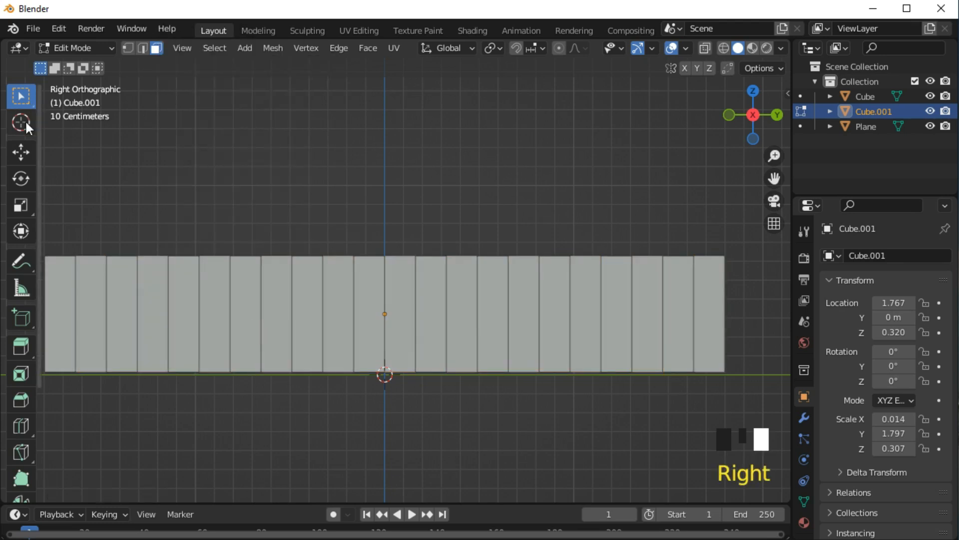
Step: Select all remaining strip faces of the duplicate and extrude them through the side panel to give them thickness
left_click(79, 48)
key("a")
middle_click_drag(290, 295, 489, 338)
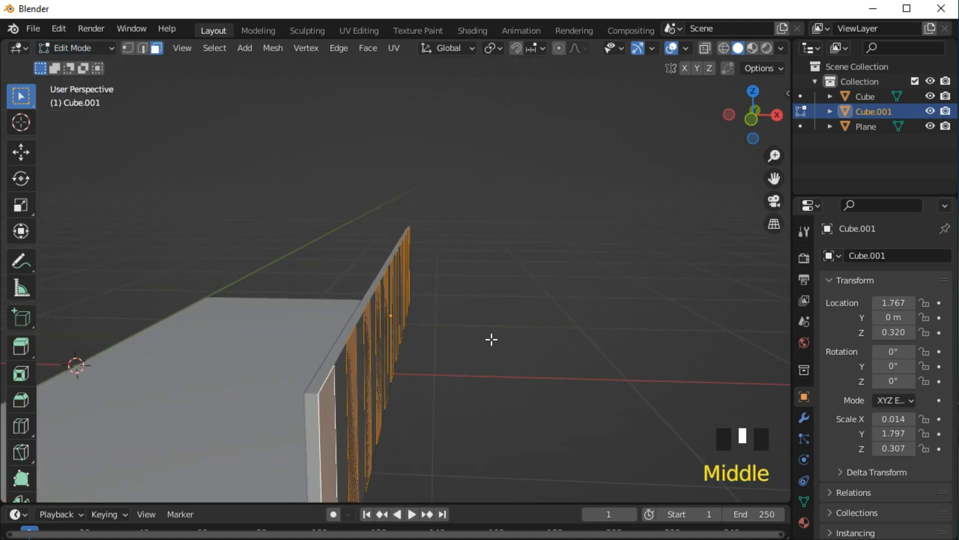
key("e")
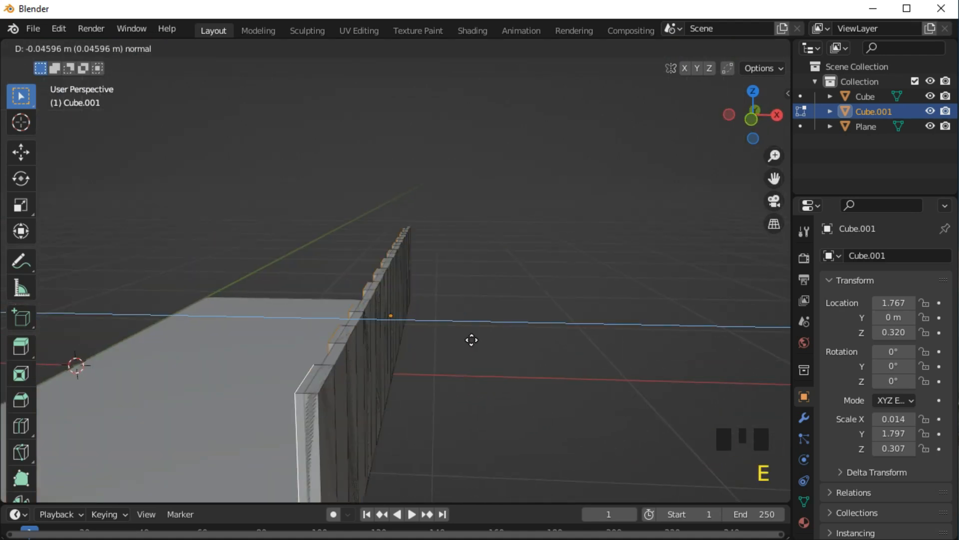
left_click(470, 340)
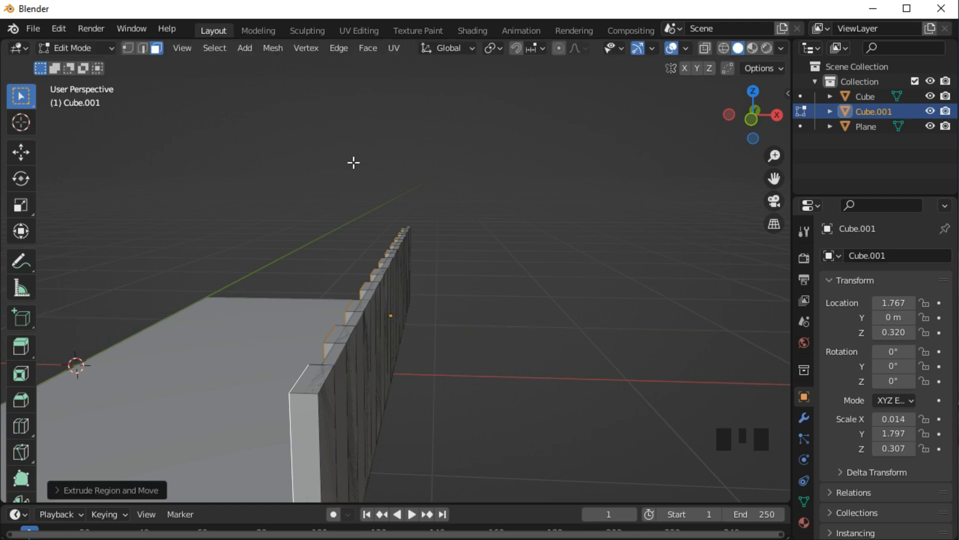
Step: Raise the top ends of the strips slightly above the side panel's upper edge and return to Object Mode
key("KP_7")
scroll(385, 224, "down", 4)
left_click_drag(330, 125, 470, 441)
middle_click_drag(577, 354, 426, 225)
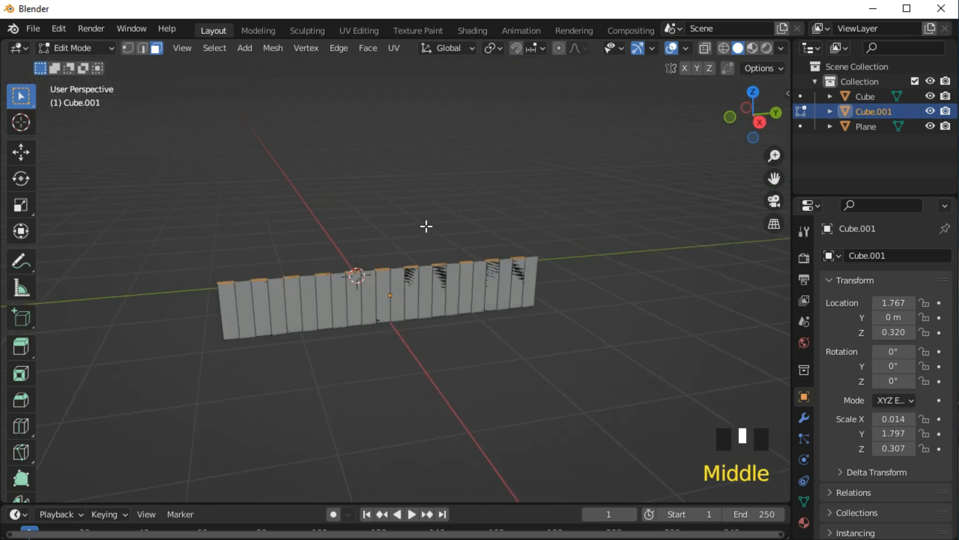
left_click(20, 153)
left_click_drag(378, 207, 381, 196)
left_click(81, 50)
left_click(82, 64)
Step: Move the side panel along X to 1.751 m so it sits within the strips' thickness
middle_click_drag(464, 324, 636, 358)
left_click(479, 346)
middle_click_drag(479, 347, 396, 321)
scroll(305, 265, "up", 2)
scroll(302, 265, "up", 2)
left_click(235, 284)
middle_click_drag(235, 284, 337, 330)
left_click(449, 313)
left_click_drag(448, 312, 443, 315)
scroll(360, 283, "down", 2)
left_click(583, 328)
middle_click_drag(583, 328, 433, 296)
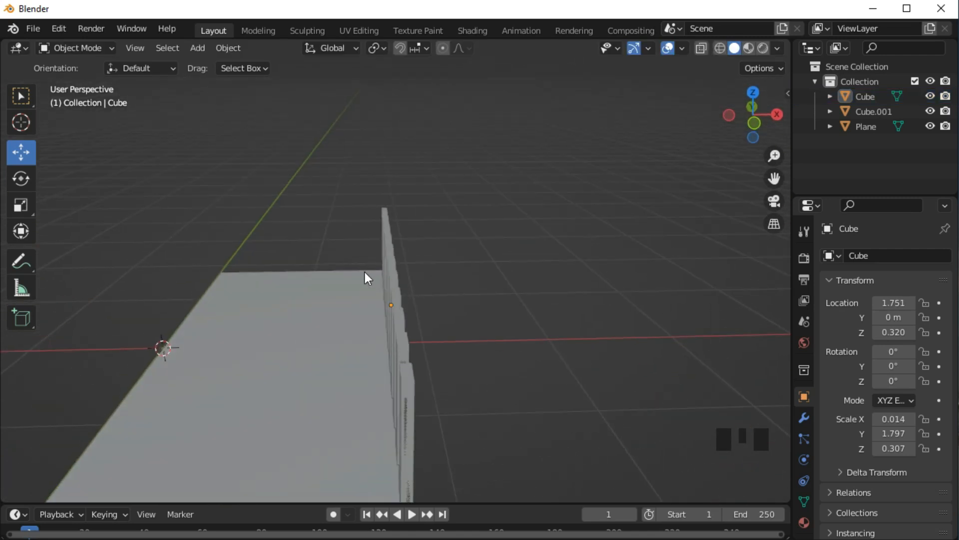
Step: Duplicate the side panel together with its strips, keeping the copies at the originals' position
scroll(437, 260, "down", 2)
left_click_drag(431, 208, 369, 238)
middle_click_drag(469, 284, 406, 286)
key("KP_7")
right_click(403, 212)
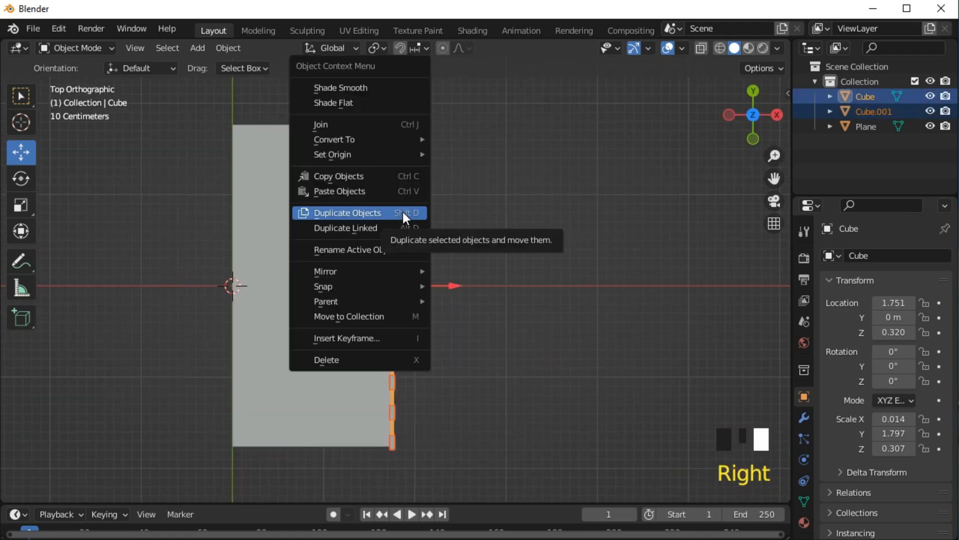
left_click(402, 212)
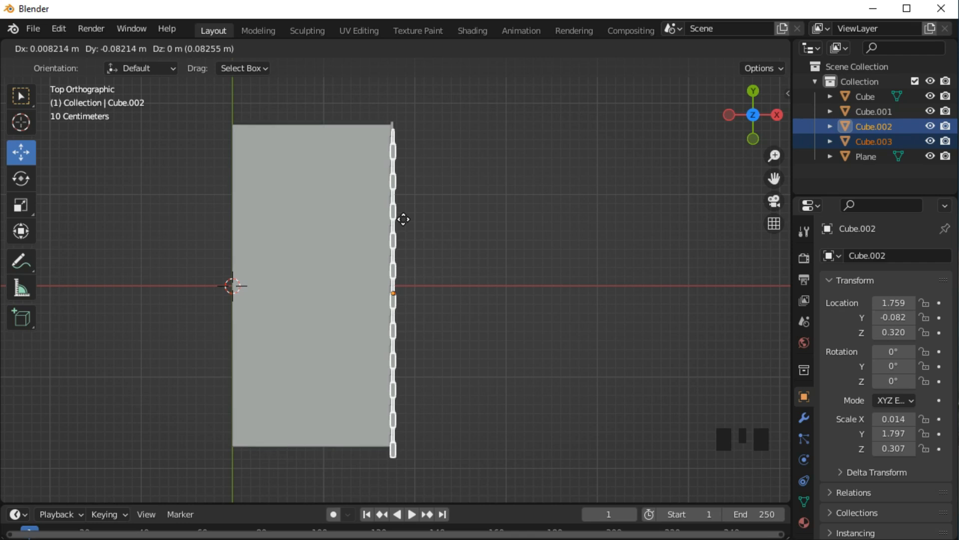
right_click(414, 205)
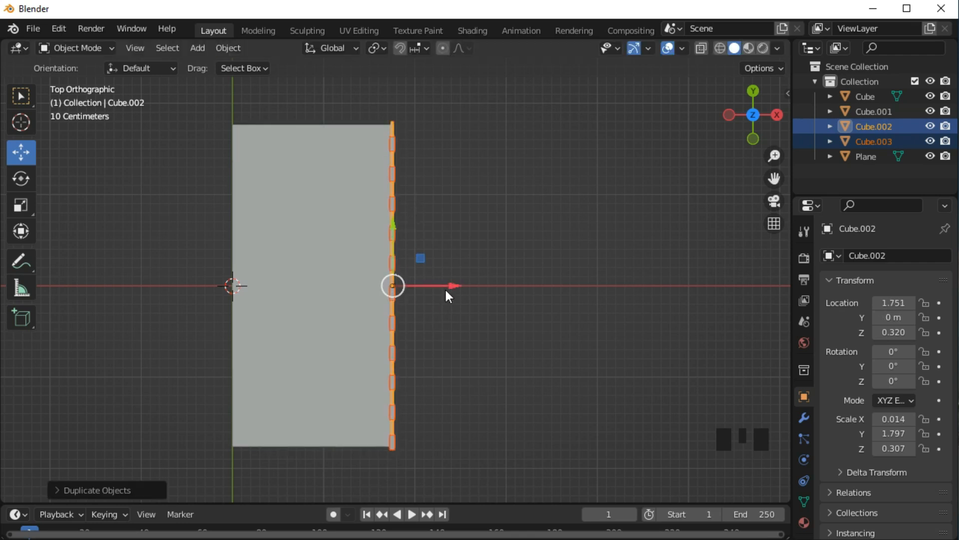
left_click_drag(446, 290, 552, 283)
key("ctrl+z")
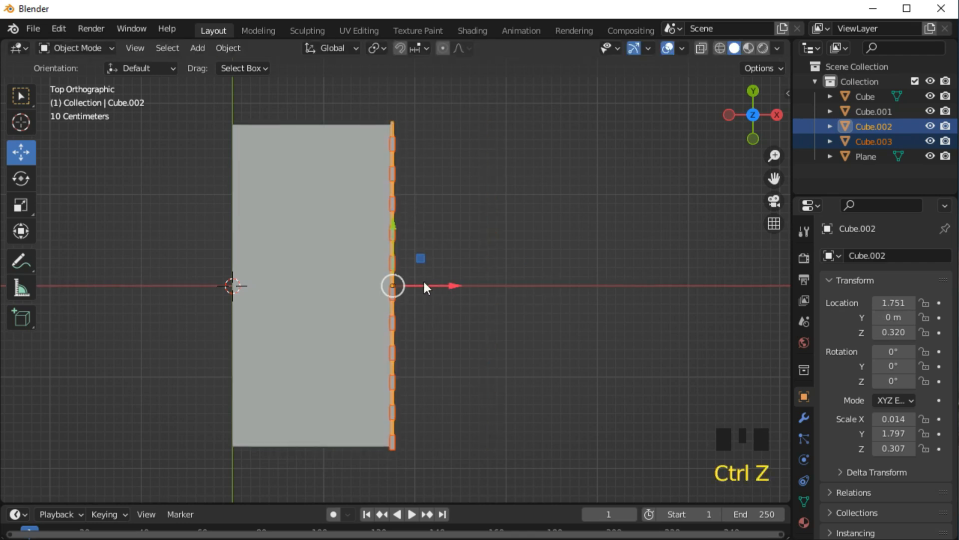
Step: Rotate the duplicated panel and strips 90° around Z and move them along Y to the base's back edge, with the panel at Y 1.737 m
left_click(20, 184)
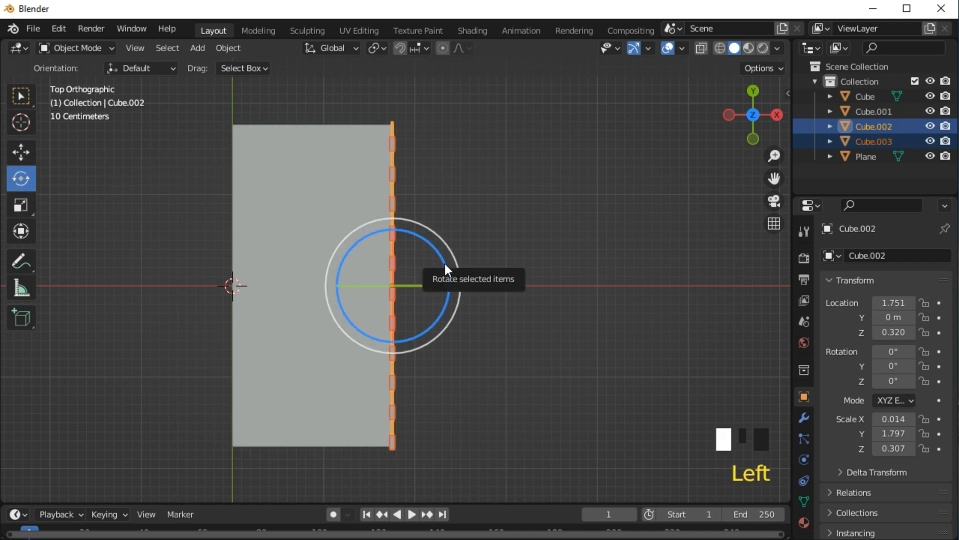
left_click_drag(457, 274, 368, 241)
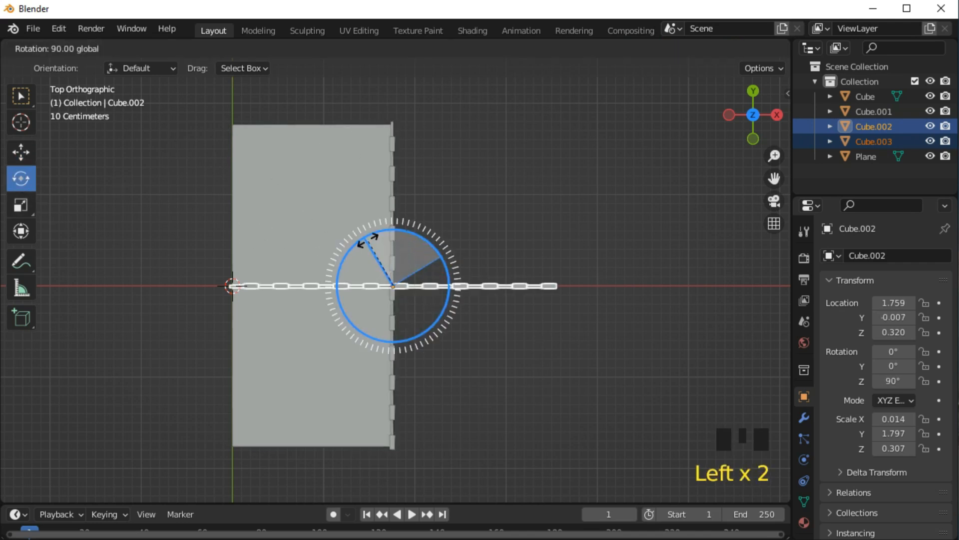
left_click(21, 152)
left_click_drag(394, 234, 398, 63)
middle_click_drag(329, 102, 418, 259, "shift")
scroll(400, 199, "up", 4)
left_click_drag(446, 155, 449, 157)
left_click(530, 325)
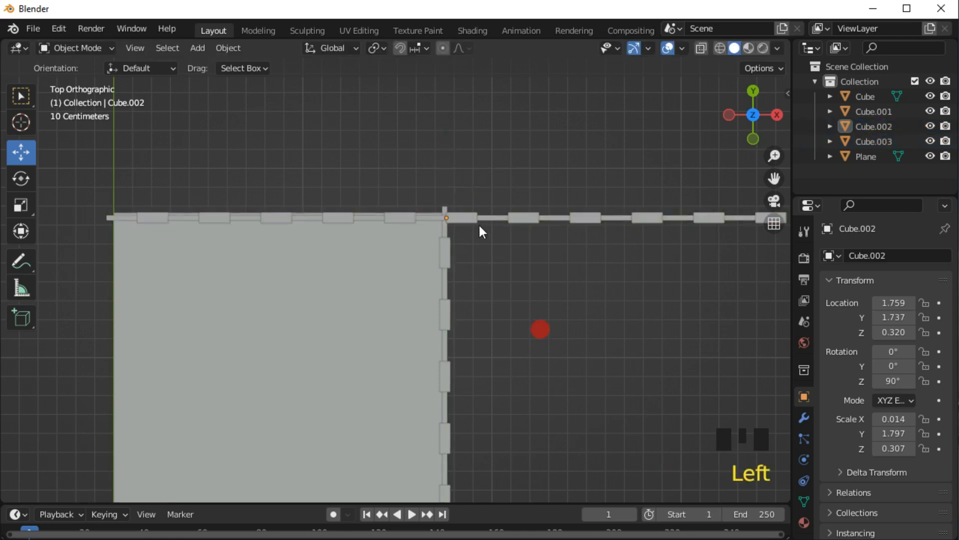
Step: Scale the duplicated panel along X and move it to X 0.893 m so it spans the base's back edge
left_click(494, 221)
middle_click_drag(542, 284, 403, 284, "shift")
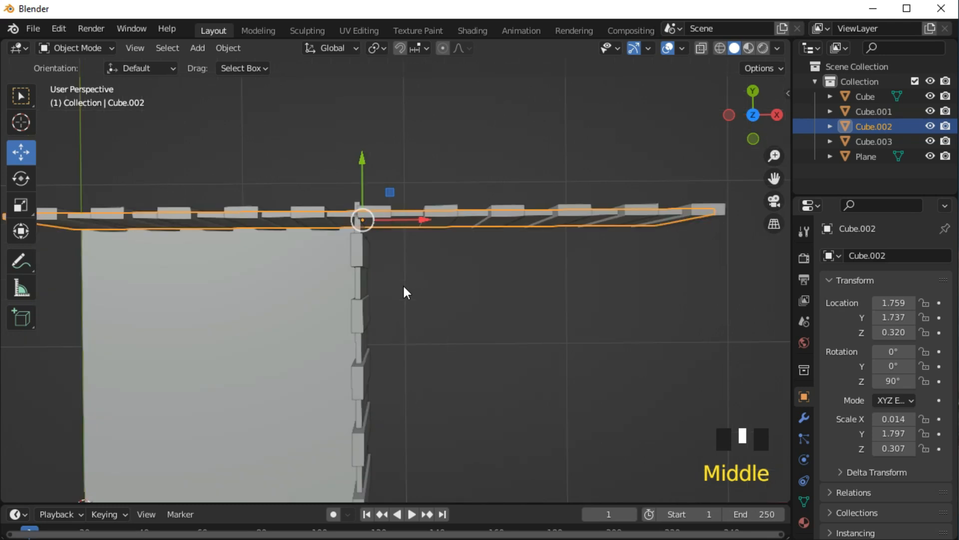
key("KP_7")
scroll(400, 315, "down", 2)
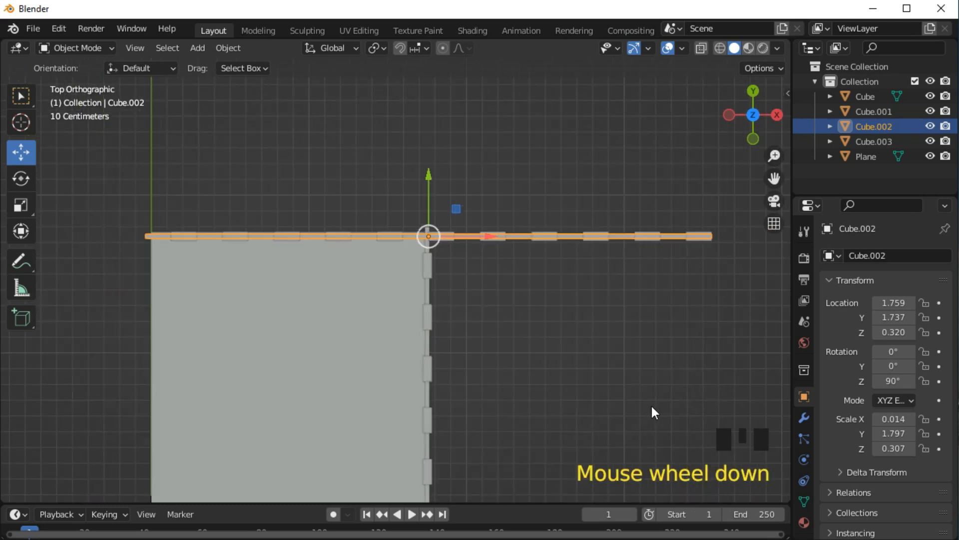
key("s")
key("x")
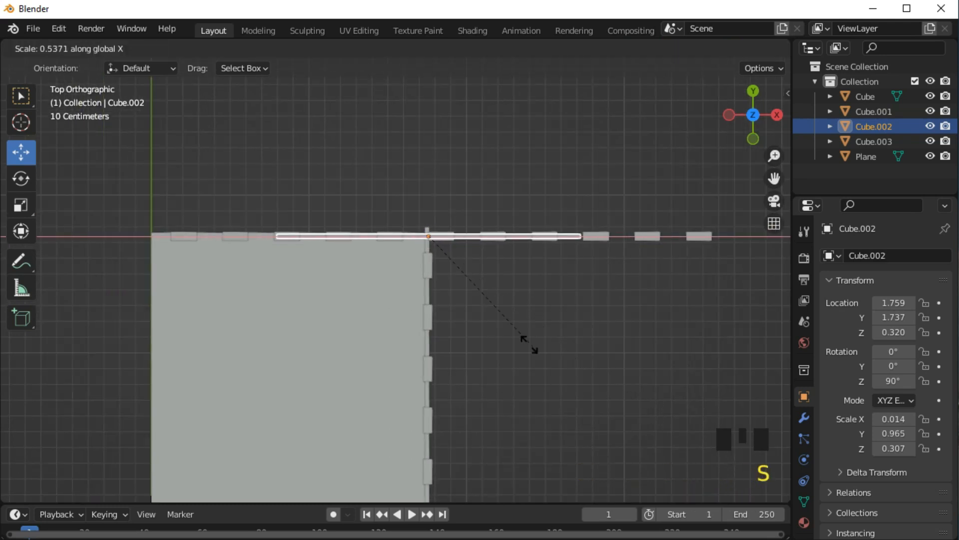
left_click(507, 329)
left_click_drag(489, 231, 350, 232)
key("s")
key("x")
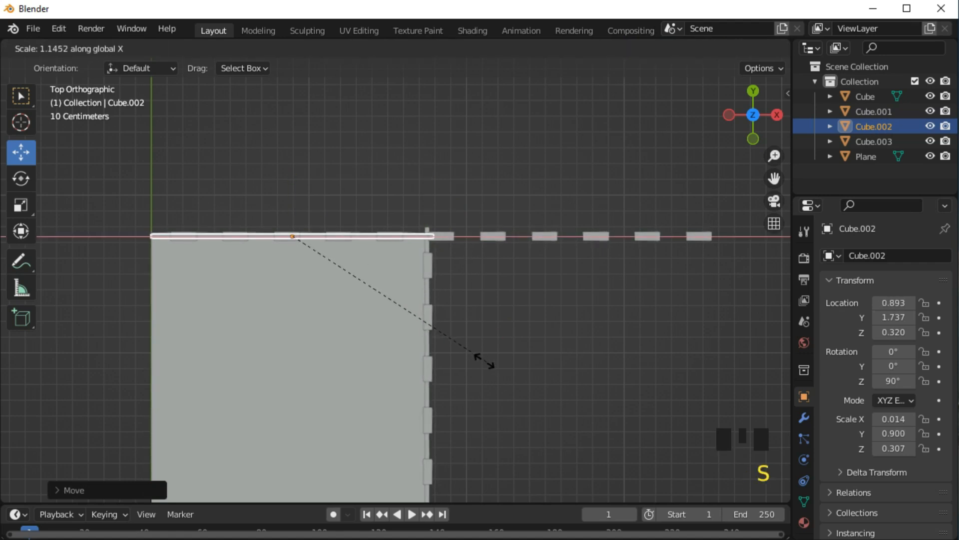
left_click(486, 360)
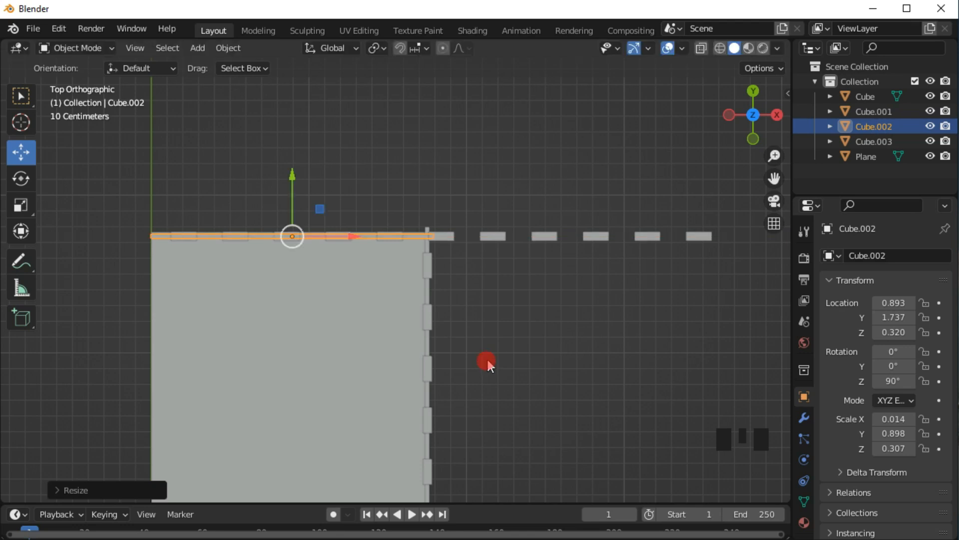
Step: Move the duplicated strips along X to 1.640 m, and delete the strips that extend past the base's corner
left_click(541, 238)
left_click_drag(488, 233, 466, 233)
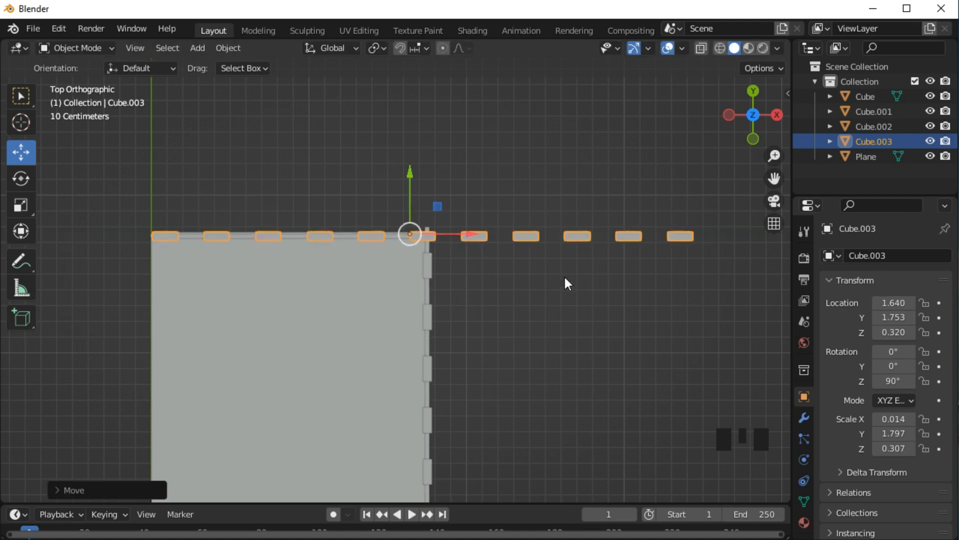
key("Tab")
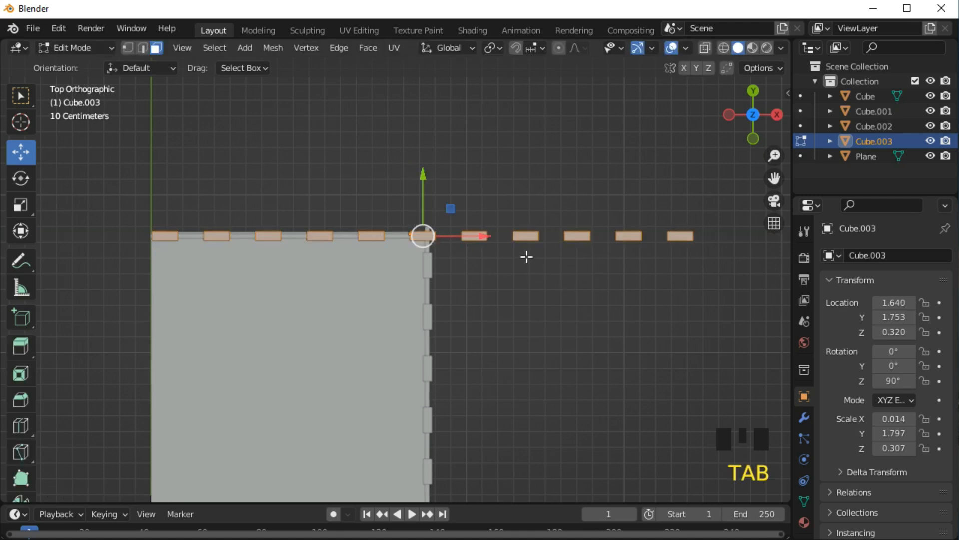
left_click(708, 45)
left_click_drag(439, 166, 731, 363)
right_click_drag(481, 228, 460, 334)
left_click(93, 51)
left_click(81, 65)
middle_click_drag(546, 306, 449, 224)
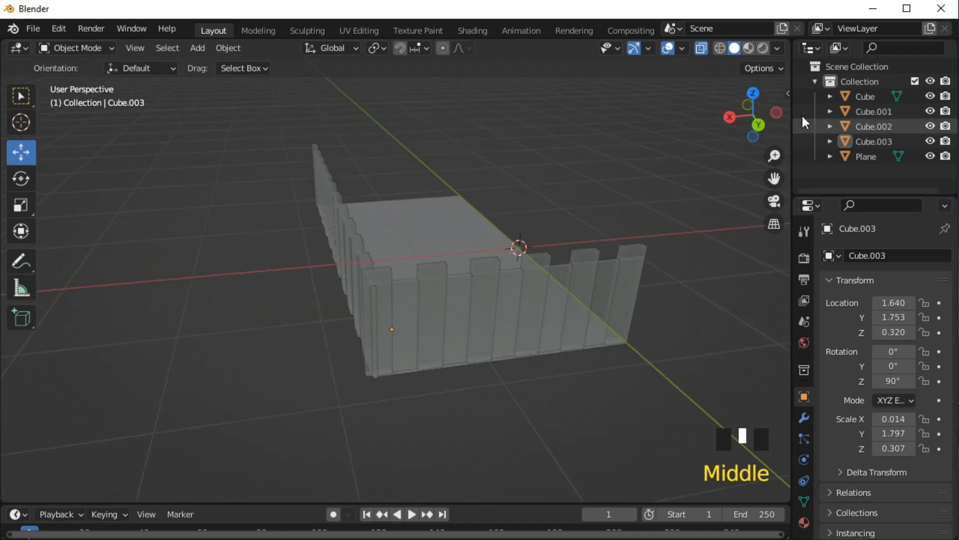
left_click(702, 47)
Step: Add a cube at the world origin and scale it down uniformly to 0.112
middle_click_drag(475, 401, 661, 400)
scroll(589, 302, "down", 2)
middle_click_drag(589, 301, 453, 339)
scroll(452, 334, "down", 2)
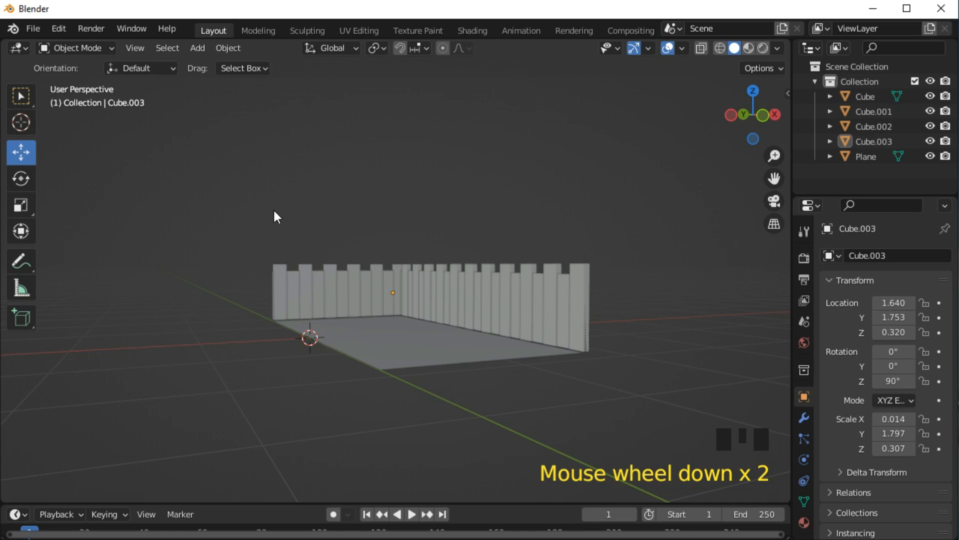
left_click(198, 48)
mouse_move(236, 68)
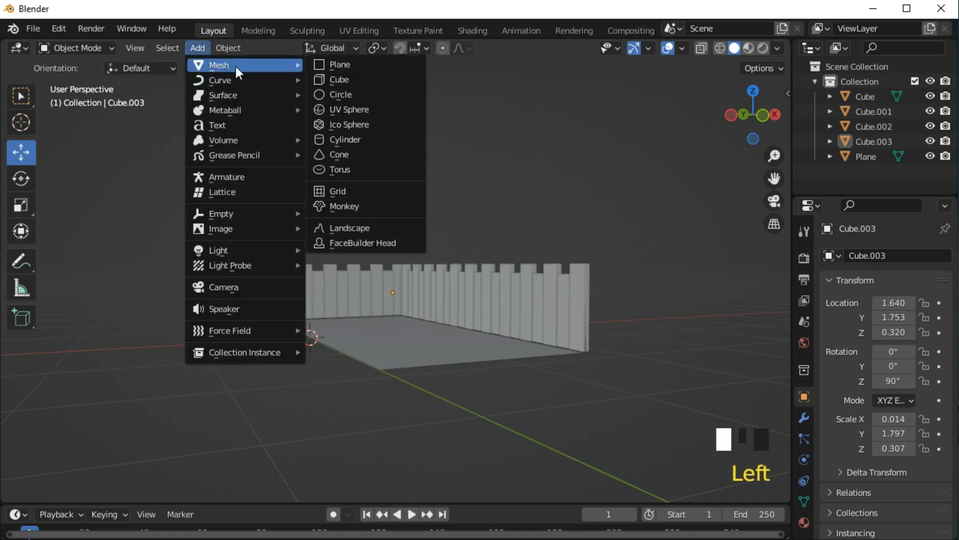
left_click(325, 79)
key("KP_7")
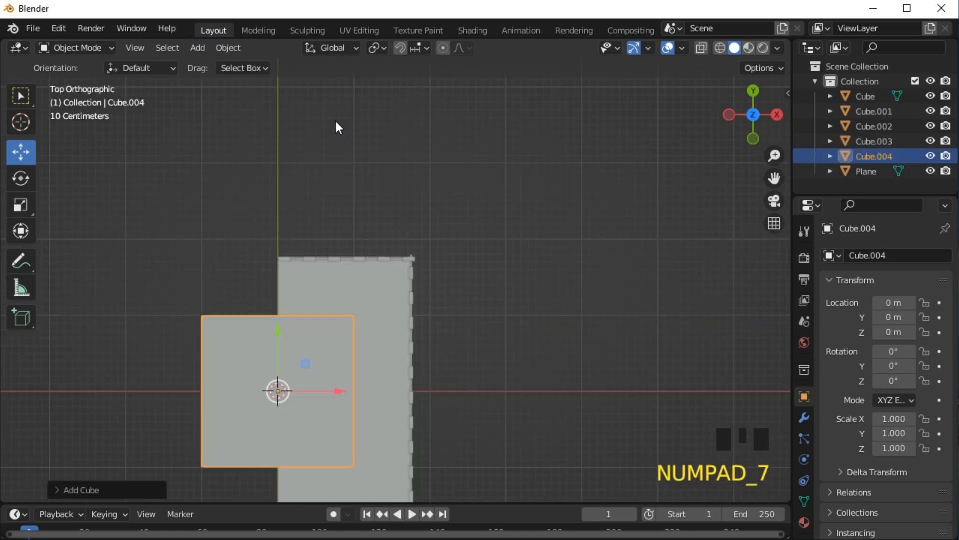
key("s")
left_click(321, 362)
key("s")
left_click(422, 345)
Step: Move the small cube along Y to -1.754 m, at the front edge of the base
middle_click_drag(421, 345, 339, 204, "shift")
left_click_drag(338, 206, 337, 328)
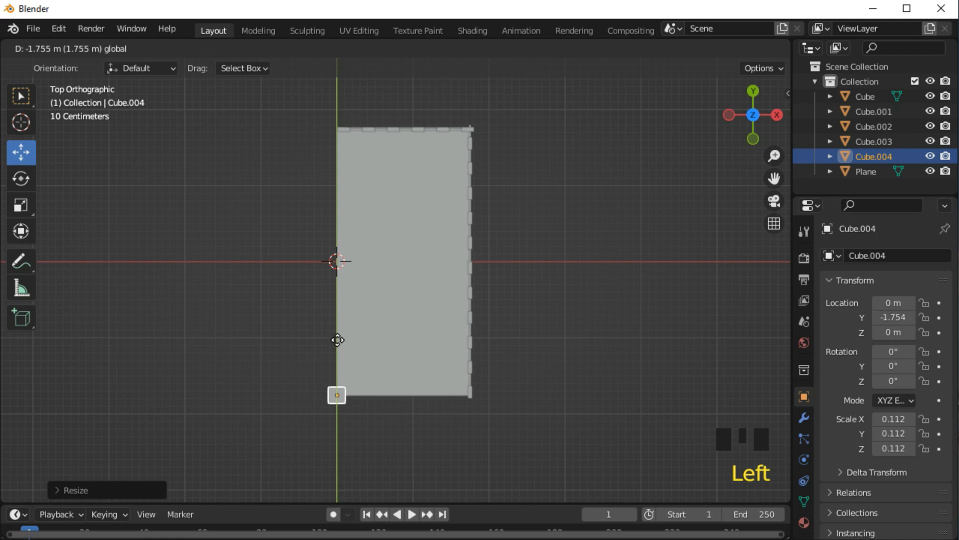
left_click(337, 339)
Step: Scale the small cube uniformly to 0.101 and stretch it into a front beam with an X scale of 1.846
middle_click_drag(458, 389, 477, 331)
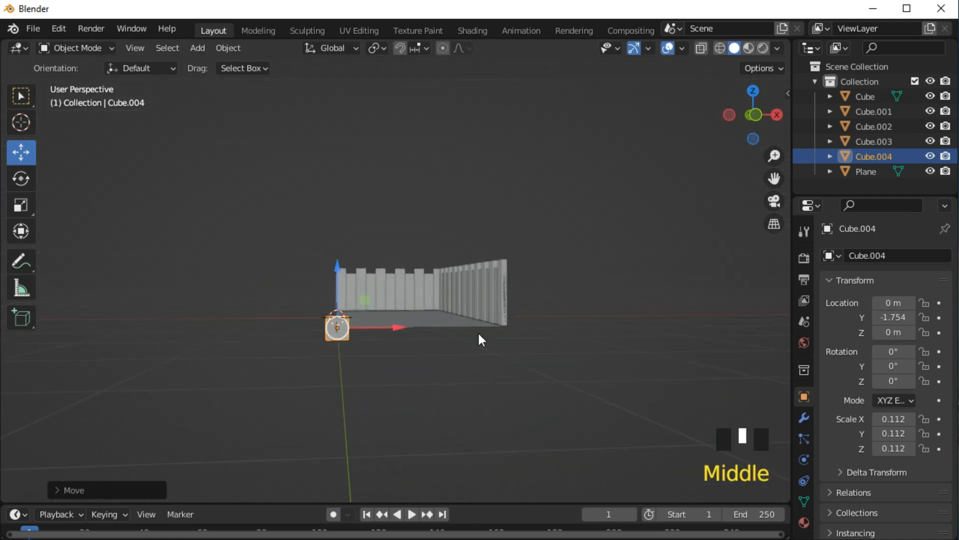
key("s")
left_click(574, 355)
key("s")
key("x")
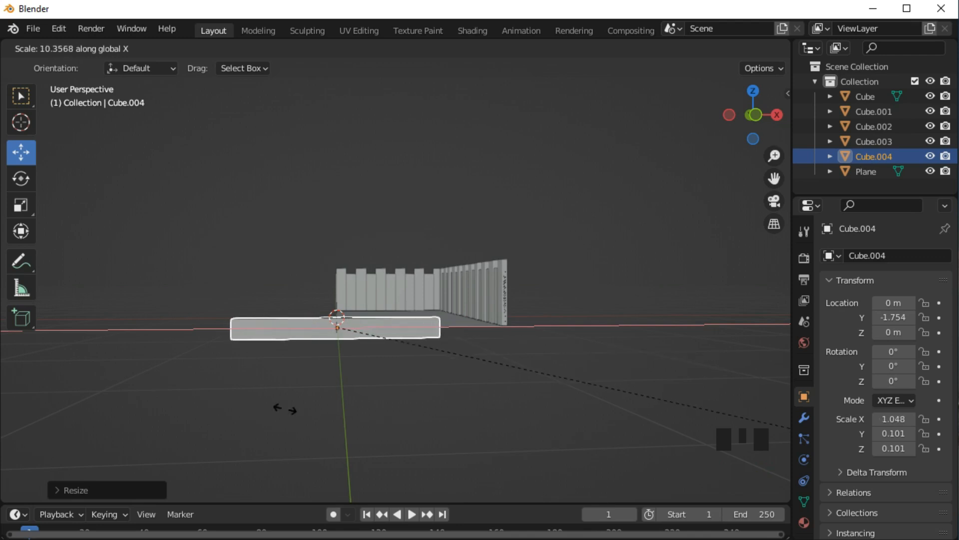
left_click(398, 390)
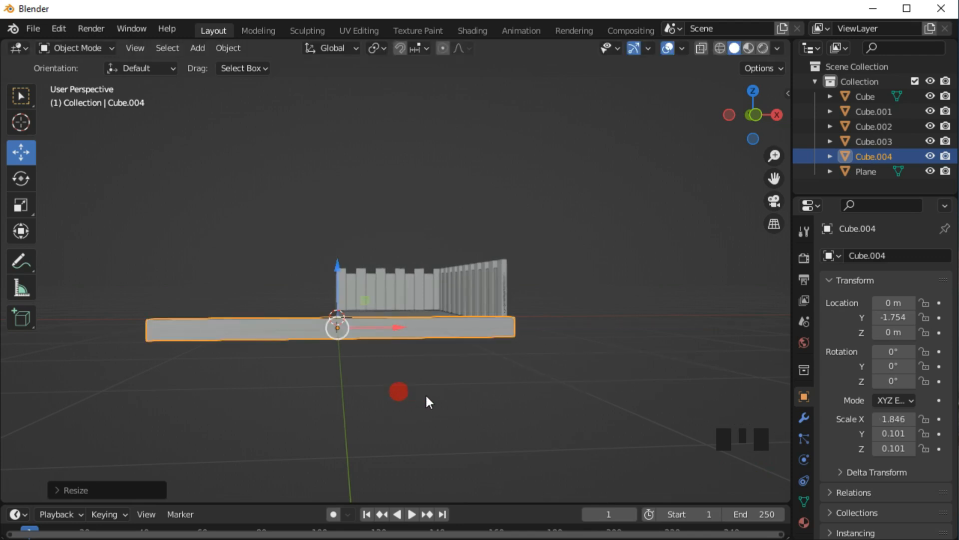
Step: Slim the front beam to a Y and Z scale of 0.074 and set its X scale to 1.822 to cover the base's width
key("KP_1")
scroll(499, 283, "up", 4)
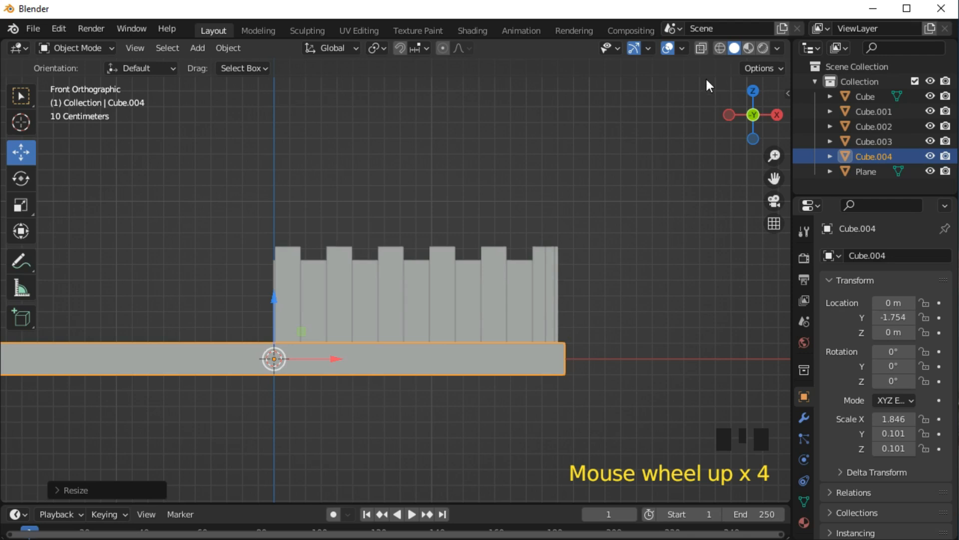
left_click(703, 47)
key("s")
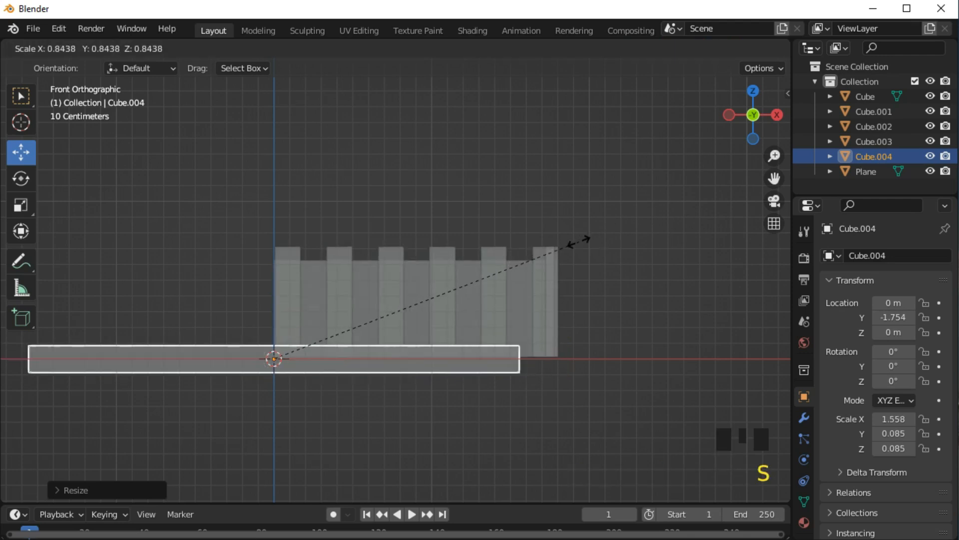
left_click(550, 255)
key("s")
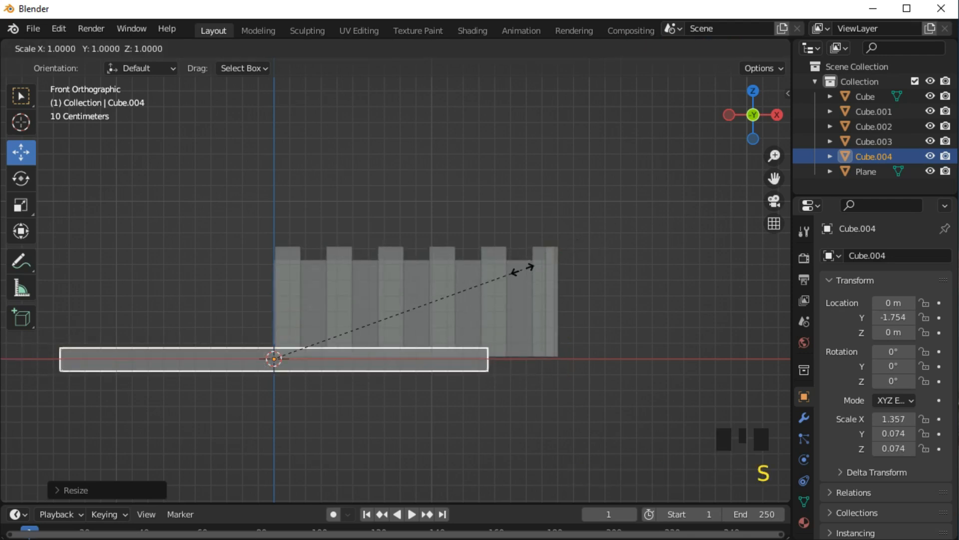
key("x")
left_click(594, 207)
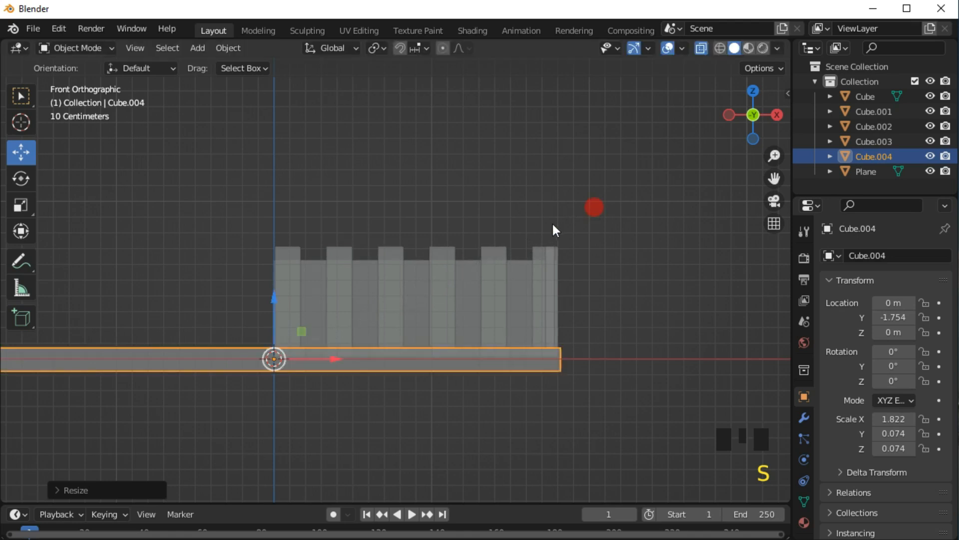
left_click(701, 47)
Step: Add a lengthwise loop cut to the base plane near its side fence, slid to about -0.67
middle_click_drag(576, 136, 531, 167)
left_click_drag(306, 385, 450, 385)
middle_click_drag(451, 385, 340, 290)
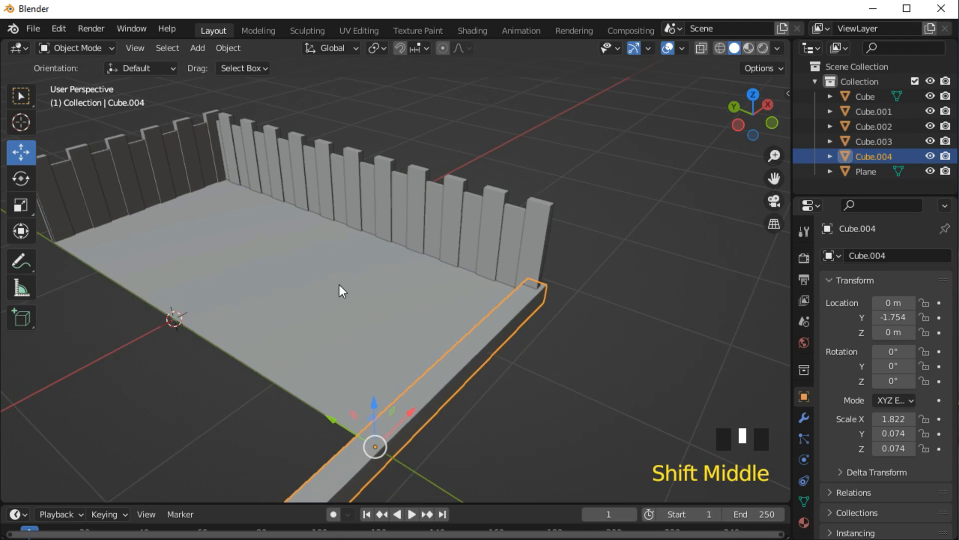
left_click(341, 289)
key("KP_7")
scroll(396, 339, "down", 2)
middle_click_drag(396, 338, 374, 314, "shift")
scroll(324, 232, "down", 1)
middle_click_drag(459, 288, 451, 269, "shift")
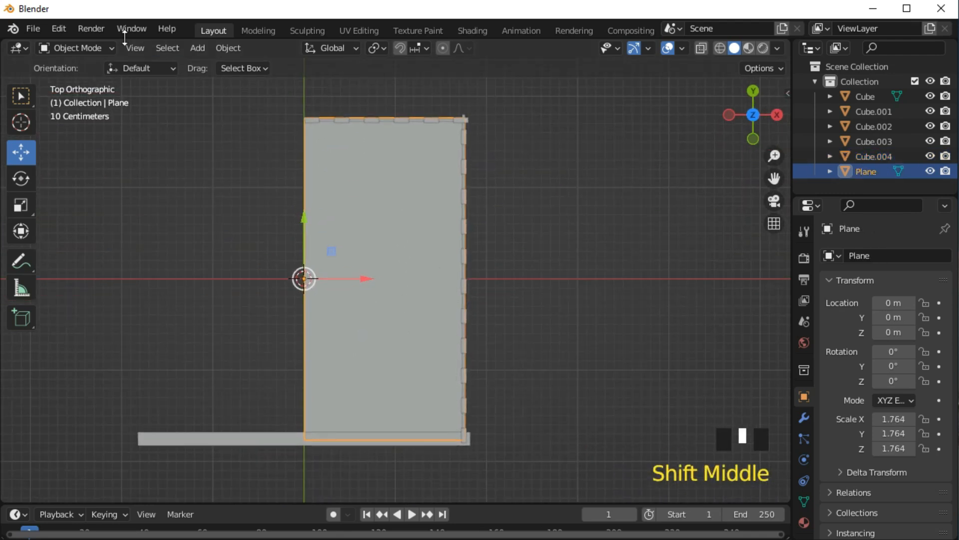
left_click(106, 49)
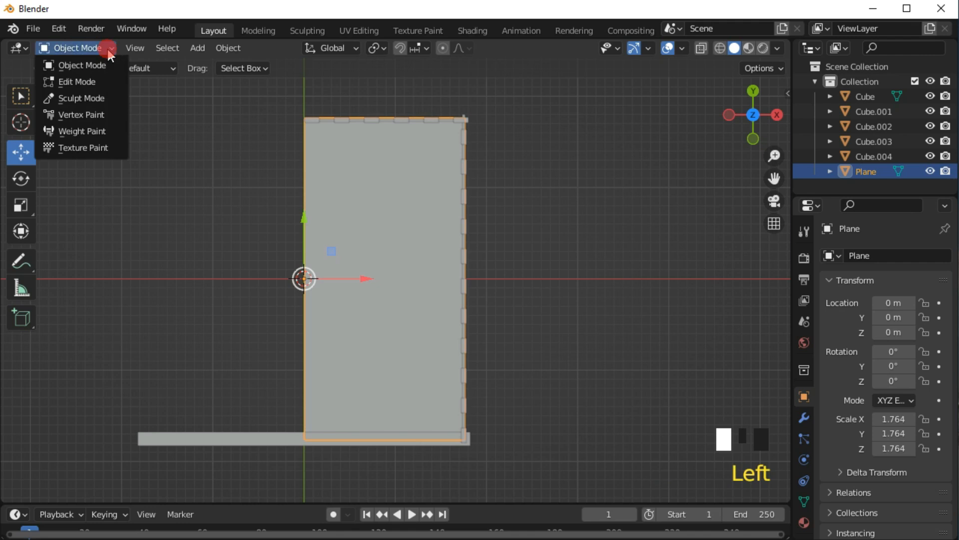
left_click(100, 82)
key("ctrl+r")
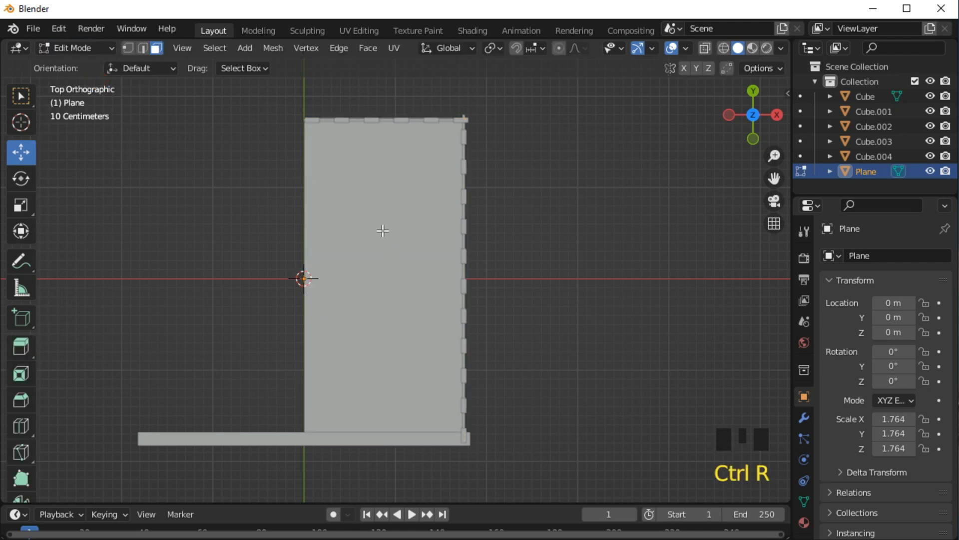
left_click(437, 128)
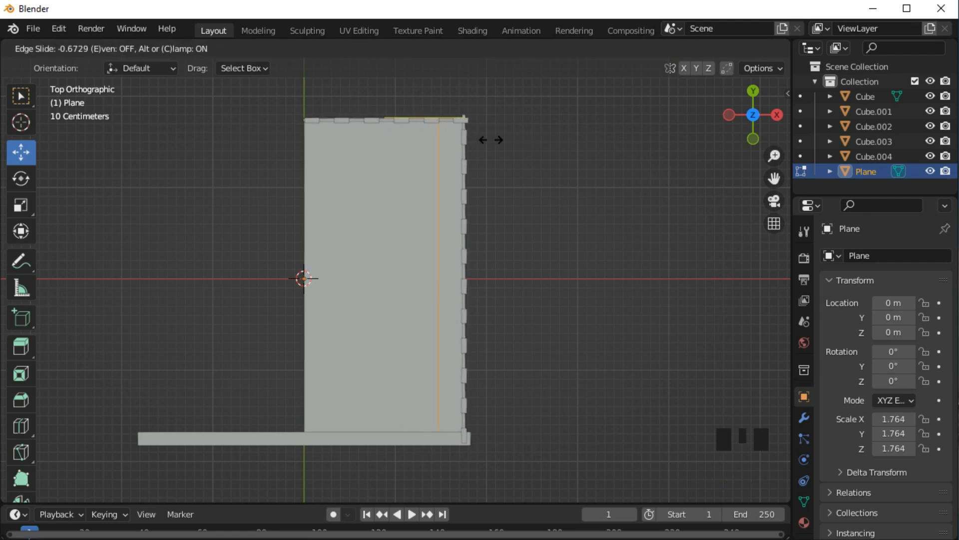
left_click(490, 139)
Step: Add two crosswise loop cuts to the base plane and scale them apart along Y by about 2.5 toward its ends
key("ctrl+r")
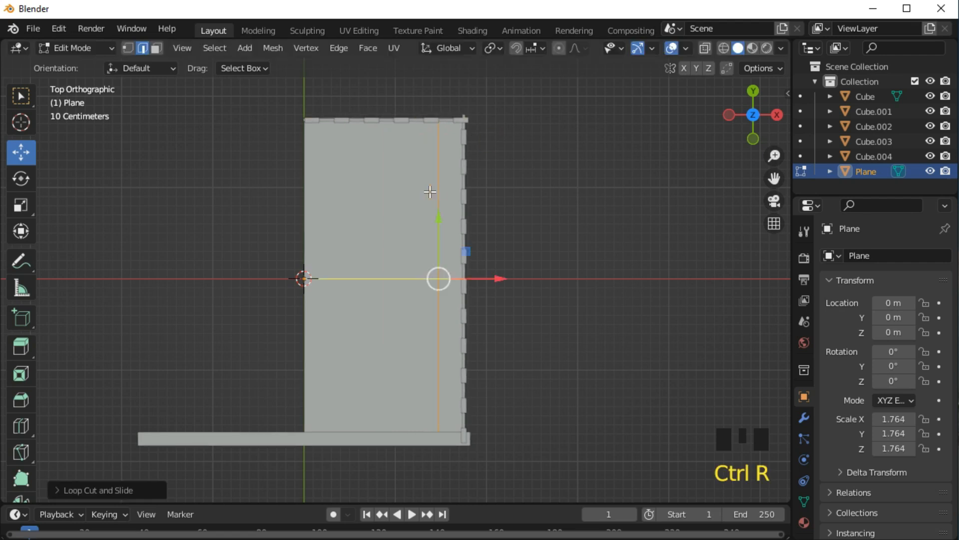
scroll(294, 273, "up", 1)
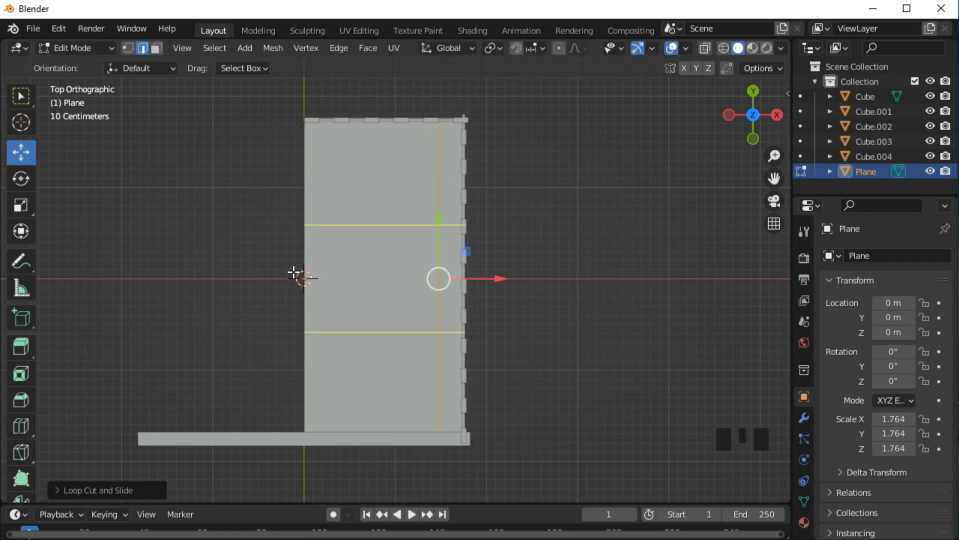
left_click(294, 273)
right_click(294, 274)
key("s")
key("x")
key("y")
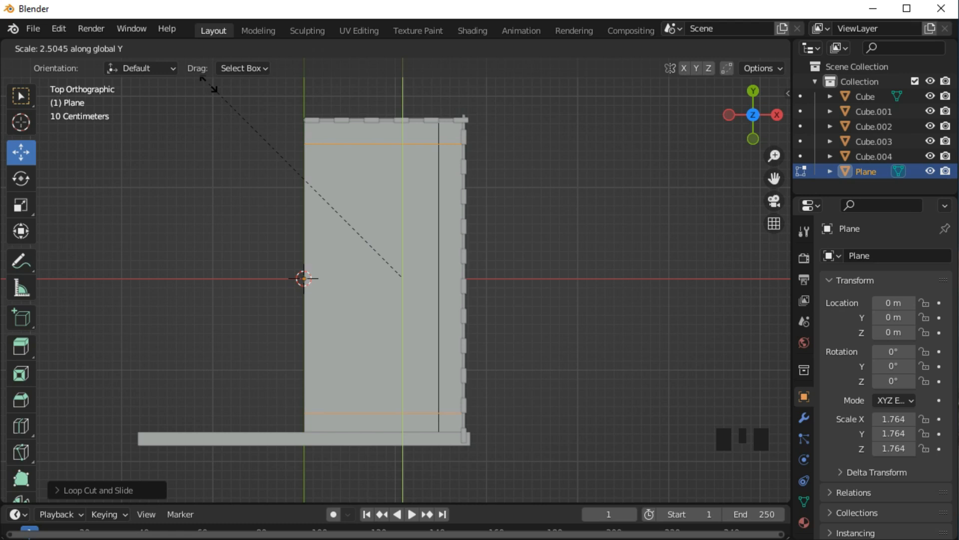
left_click(215, 90)
Step: Shift the lengthwise edge loop slightly away from the side fence and select its two intersection vertices with the crosswise loops
left_click(439, 240, "alt")
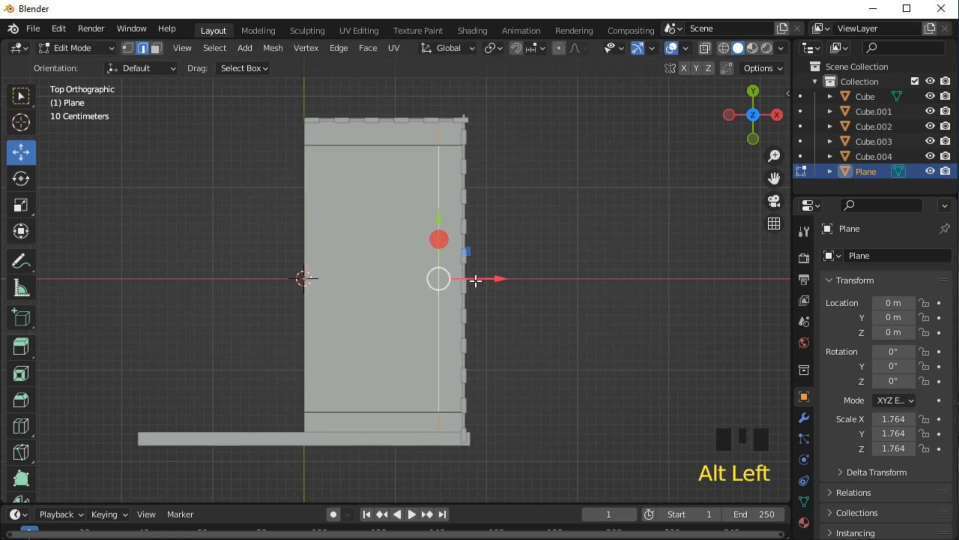
left_click_drag(489, 279, 486, 279)
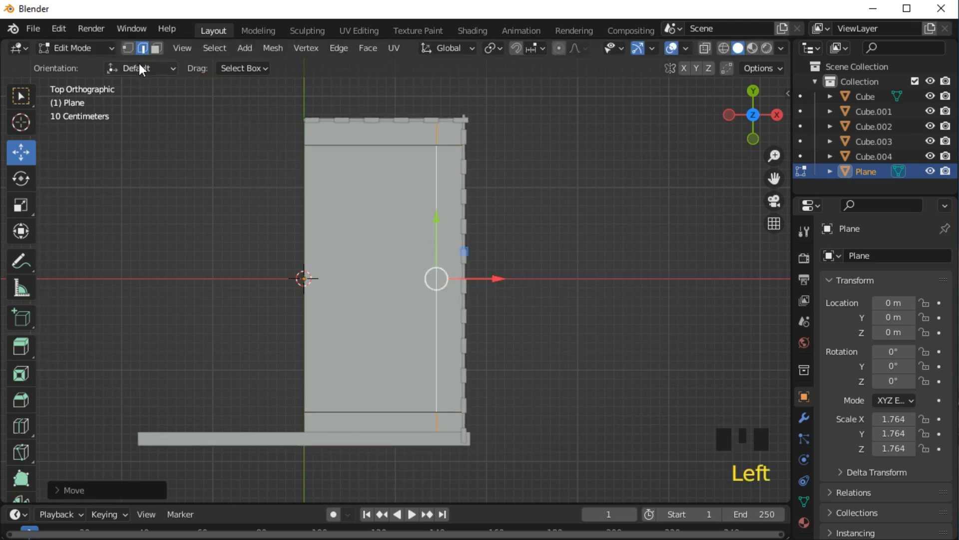
left_click(128, 48)
left_click(436, 145)
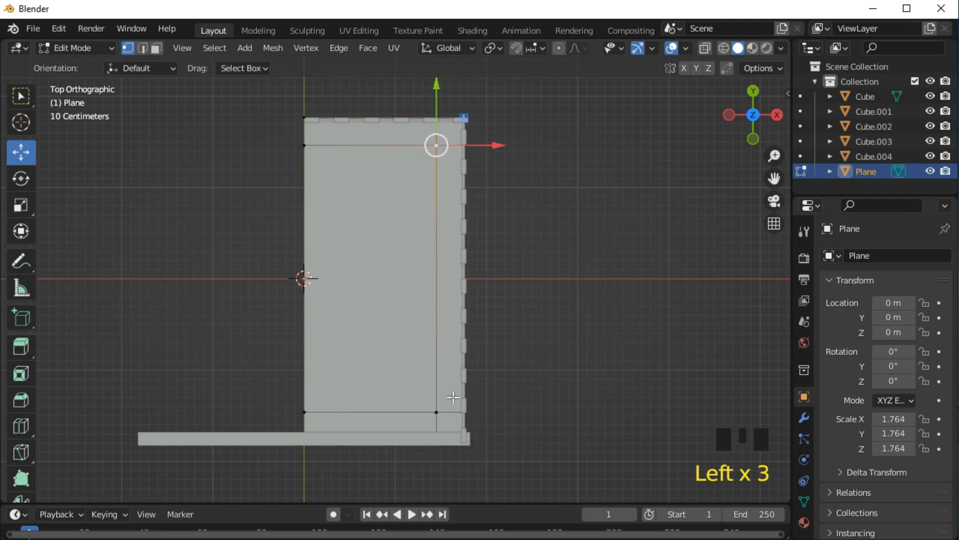
left_click(437, 412, "shift")
Step: Apply the base plane's scale in Object Mode and return to Edit Mode
left_click(78, 48)
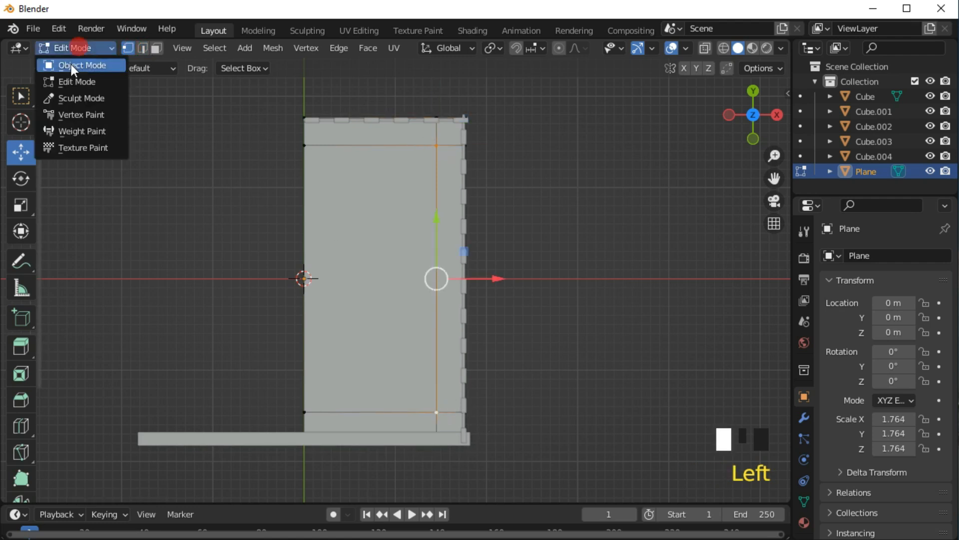
left_click(71, 64)
key("ctrl+a")
left_click(196, 229)
left_click(88, 48)
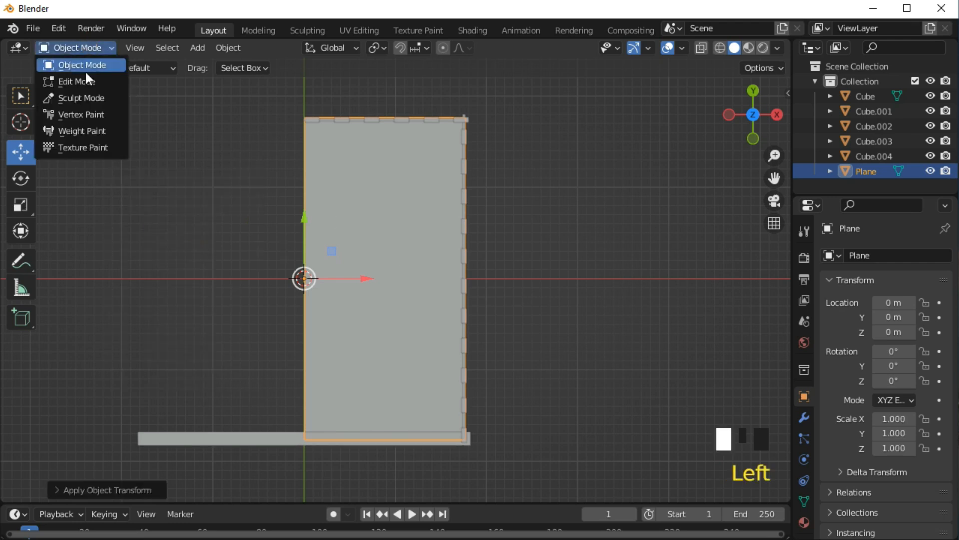
left_click(79, 81)
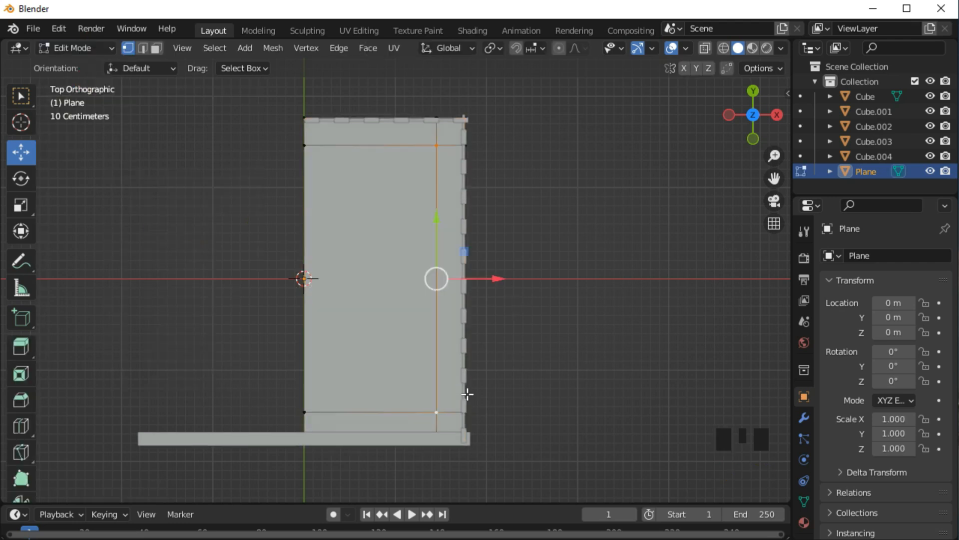
Step: Bevel the two selected vertices into circular patches with a width of about 0.0687 m and 5 segments
scroll(500, 409, "up", 4)
middle_click_drag(523, 417, 499, 433, "shift")
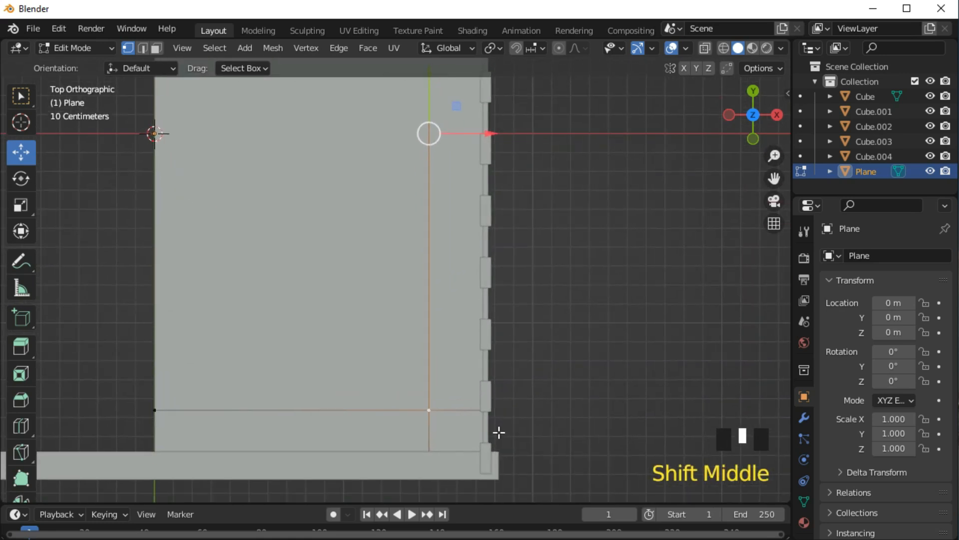
key("ctrl+shift+b")
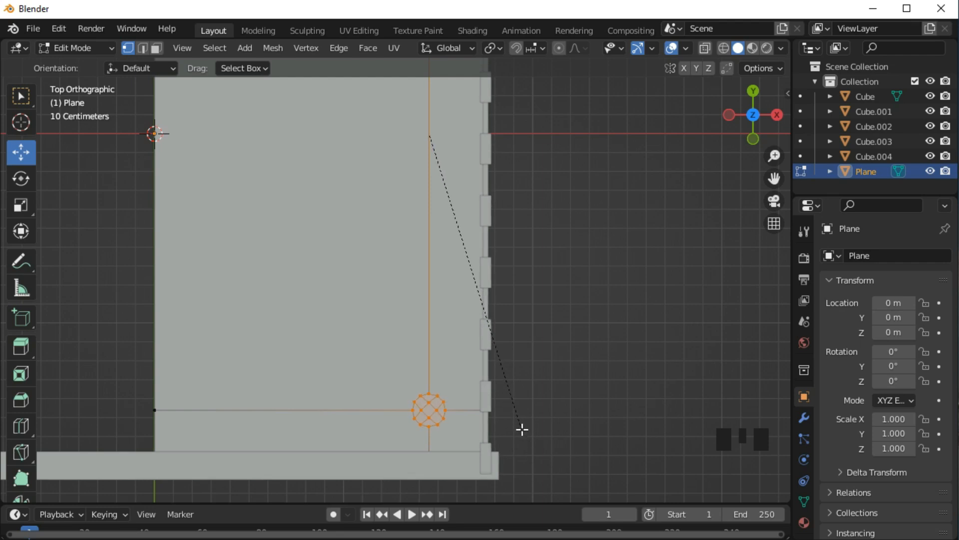
left_click(523, 431)
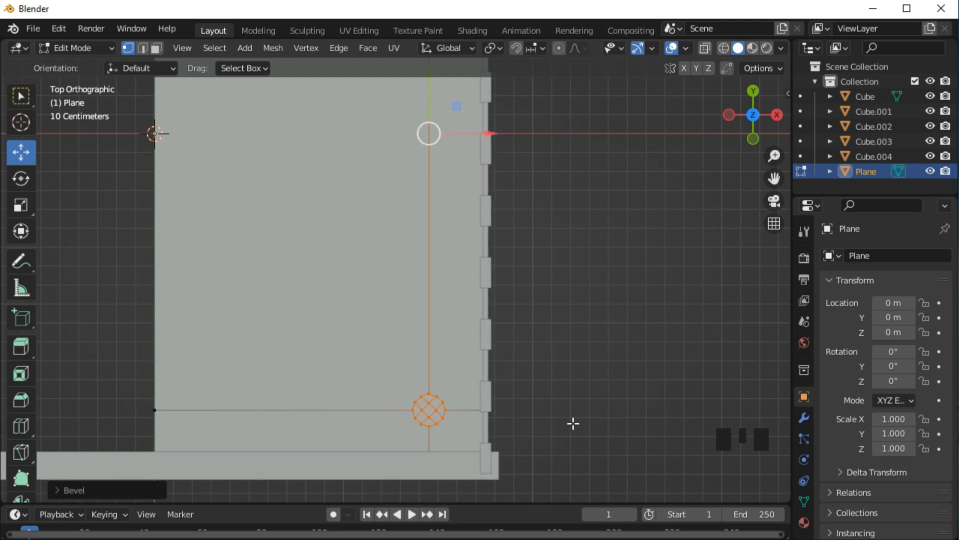
left_click(70, 490)
left_click(185, 273)
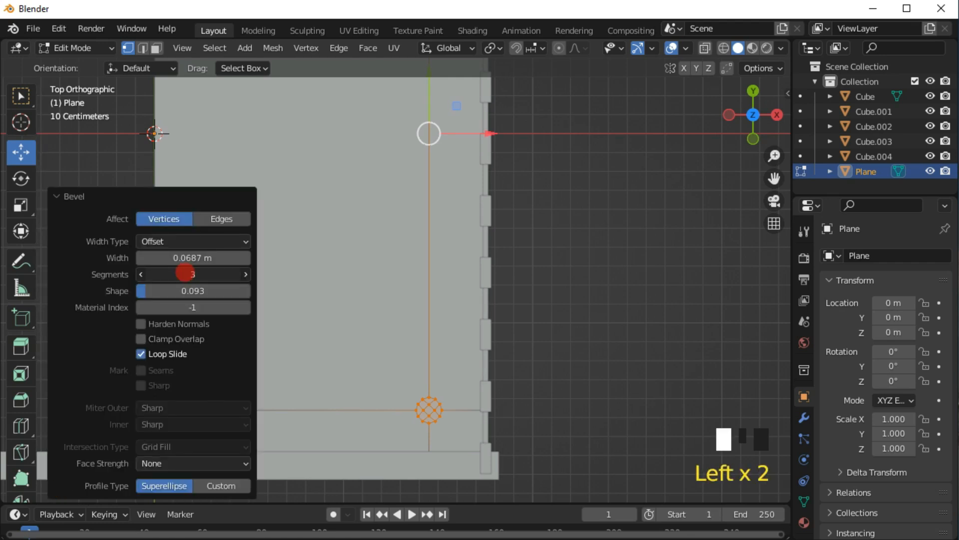
left_click(185, 273)
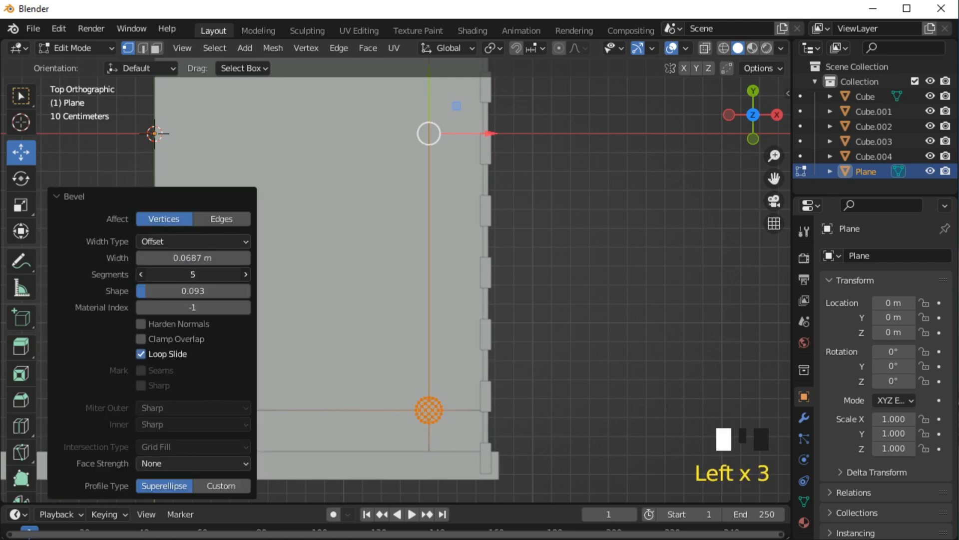
left_click(59, 196)
Step: Merge the faces inside each circular patch into a single face with Limited Dissolve
middle_click_drag(568, 411, 560, 288)
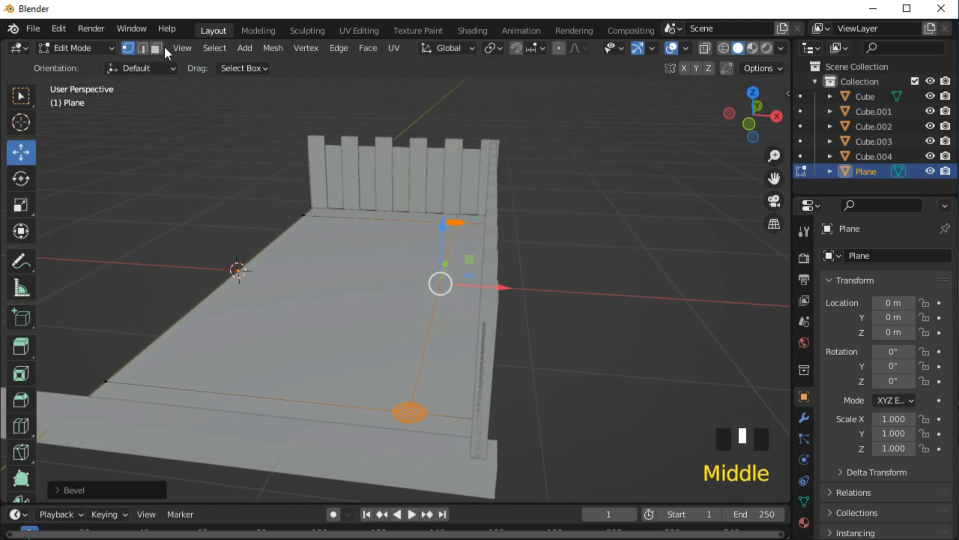
left_click(157, 48)
key("KP_7")
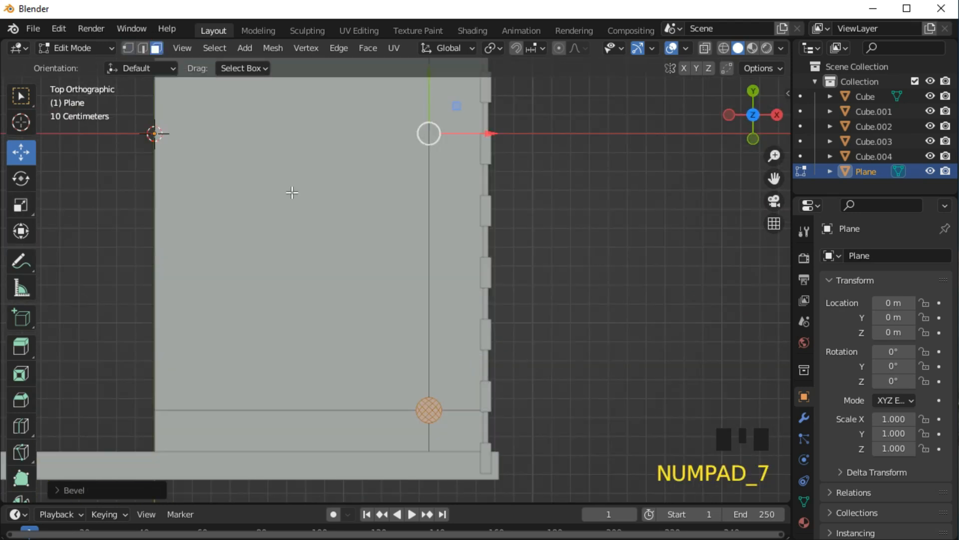
left_click(273, 48)
mouse_move(325, 377)
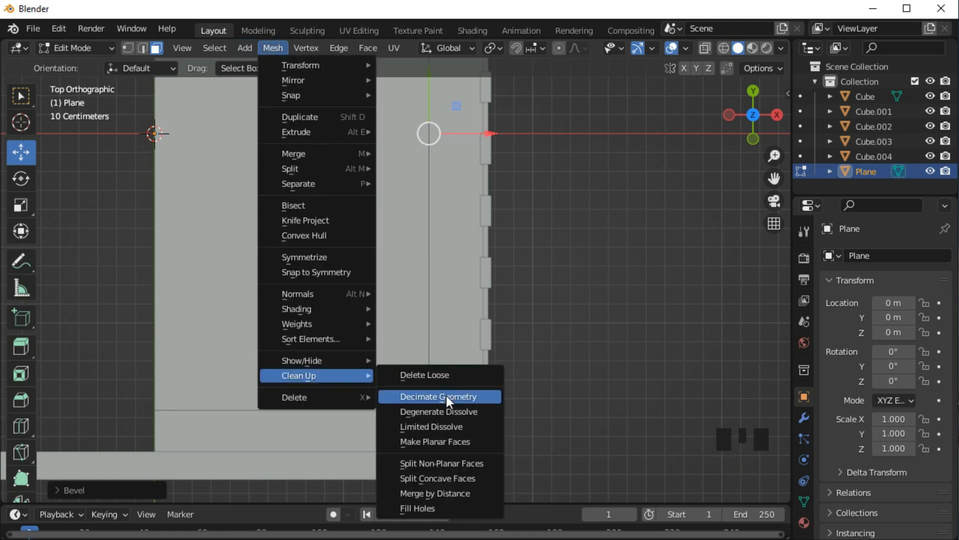
left_click(440, 426)
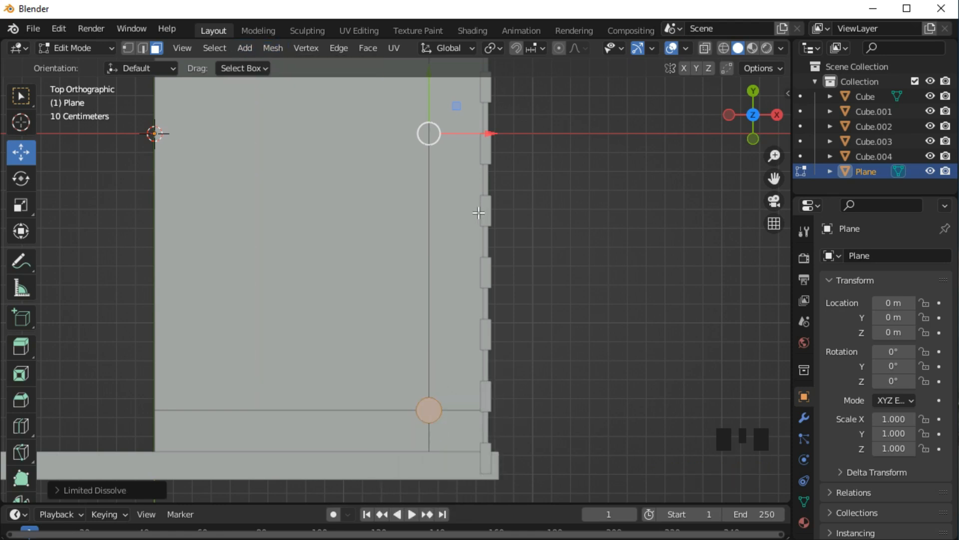
Step: Extrude the two circular faces upward into tall posts and raise their top faces slightly along Z
middle_click_drag(479, 213, 469, 307, "shift")
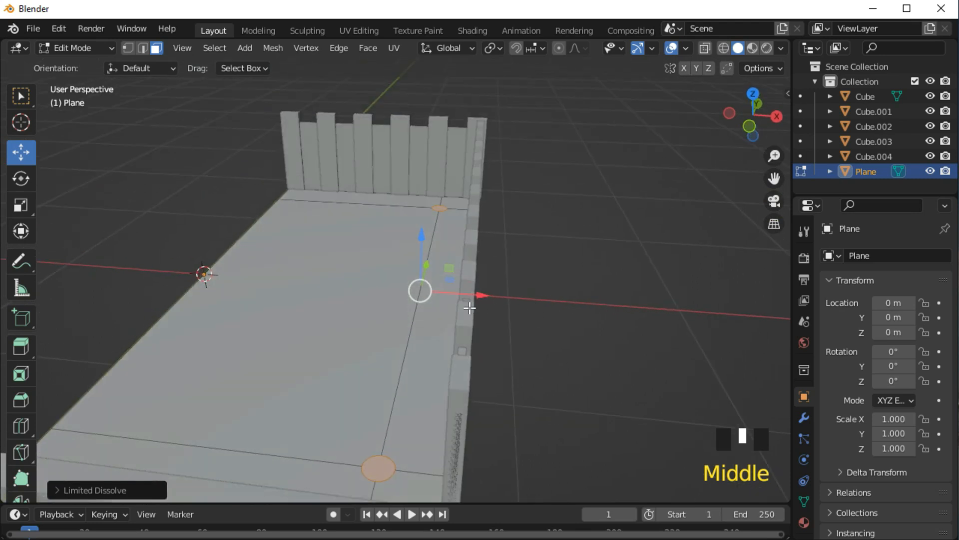
scroll(469, 308, "down", 2)
middle_click_drag(537, 388, 541, 363)
key("e")
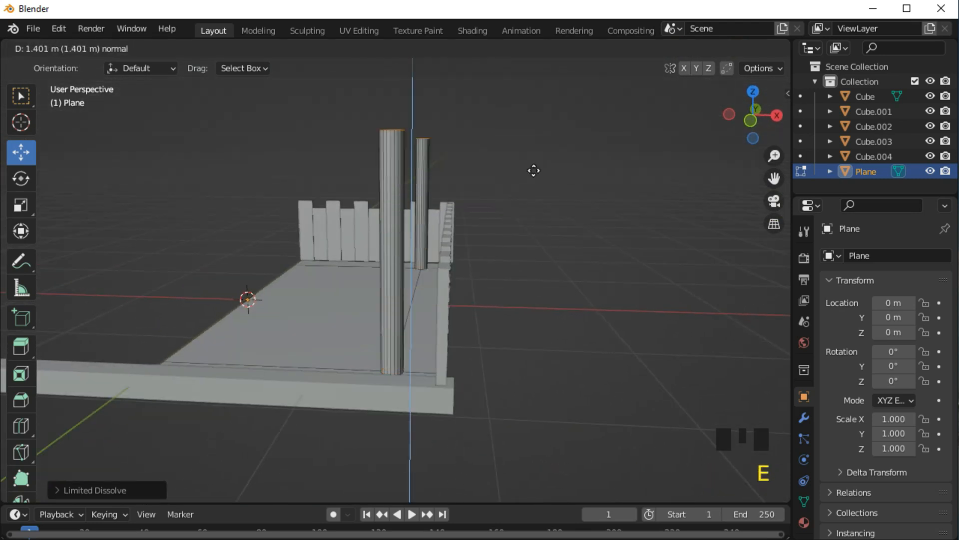
left_click(532, 113)
key("KP_3")
middle_click_drag(531, 229, 477, 351, "shift")
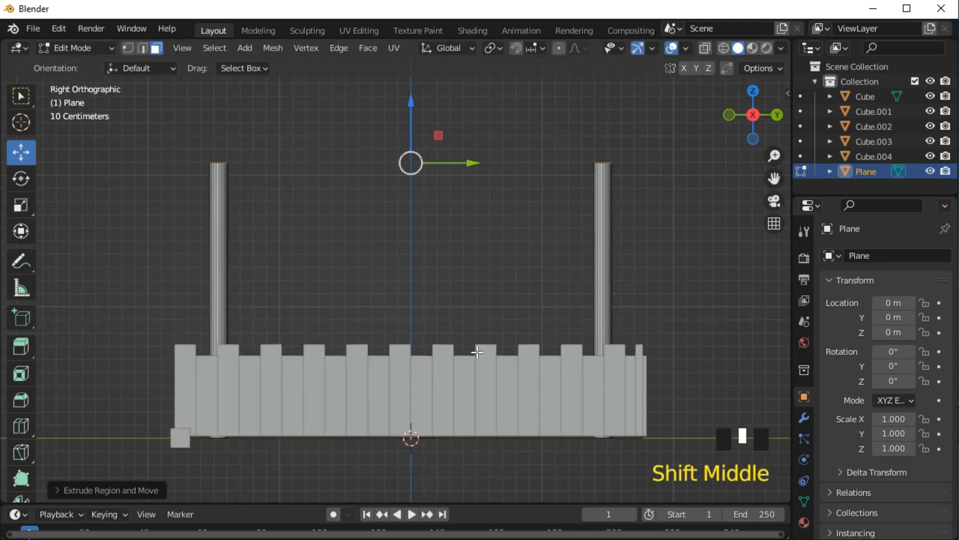
left_click_drag(412, 111, 413, 68)
middle_click_drag(385, 193, 422, 220, "shift")
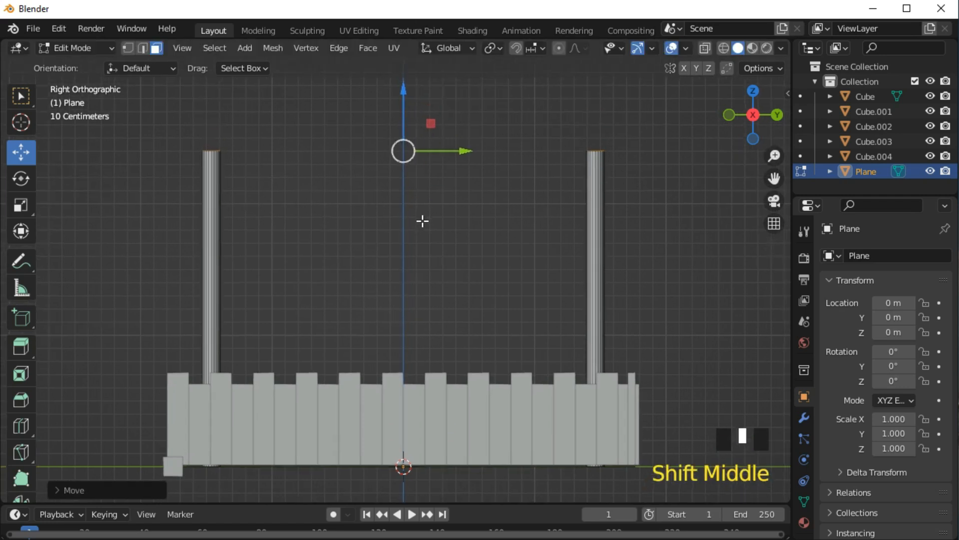
Step: Snap the 3D cursor to the midpoint between the two post tops and add a cylinder there
scroll(392, 241, "down", 1)
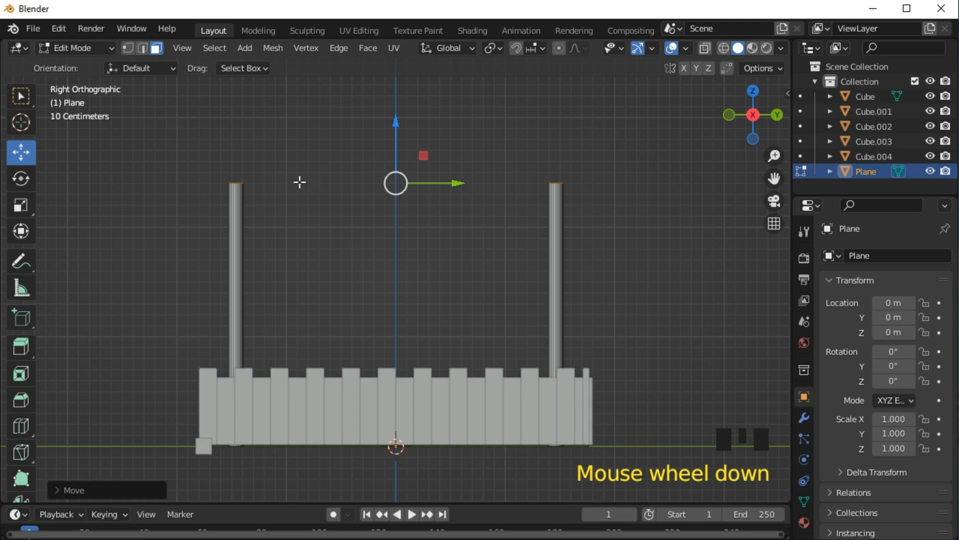
key("shift+s")
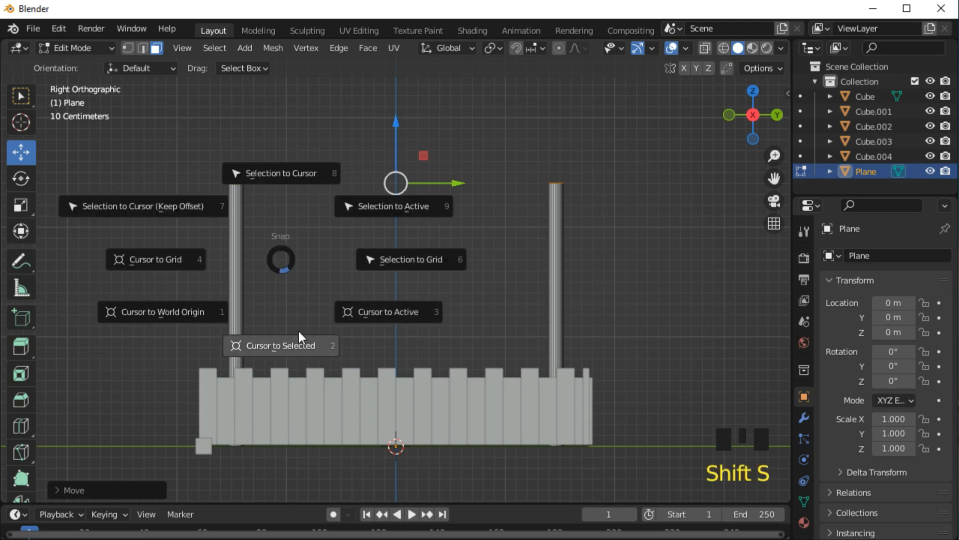
left_click(283, 342)
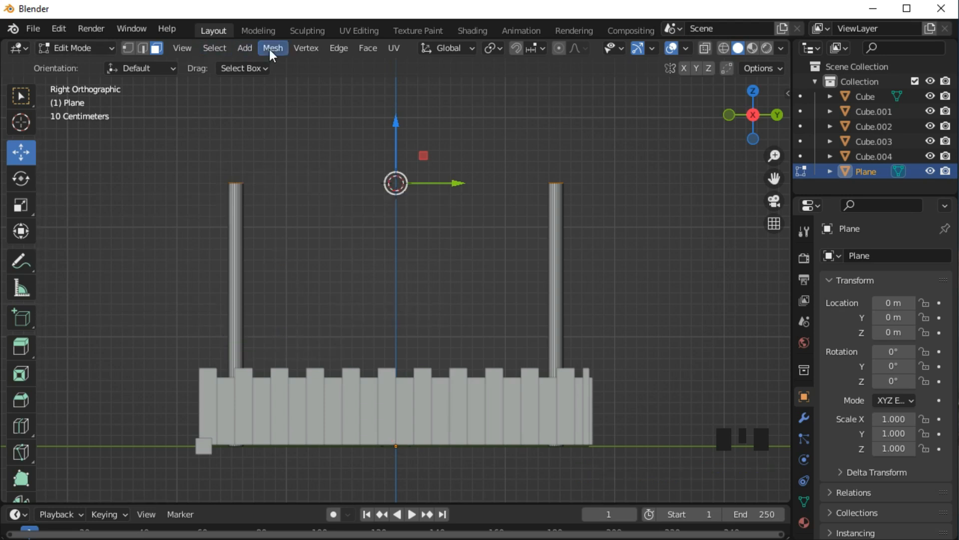
left_click(245, 48)
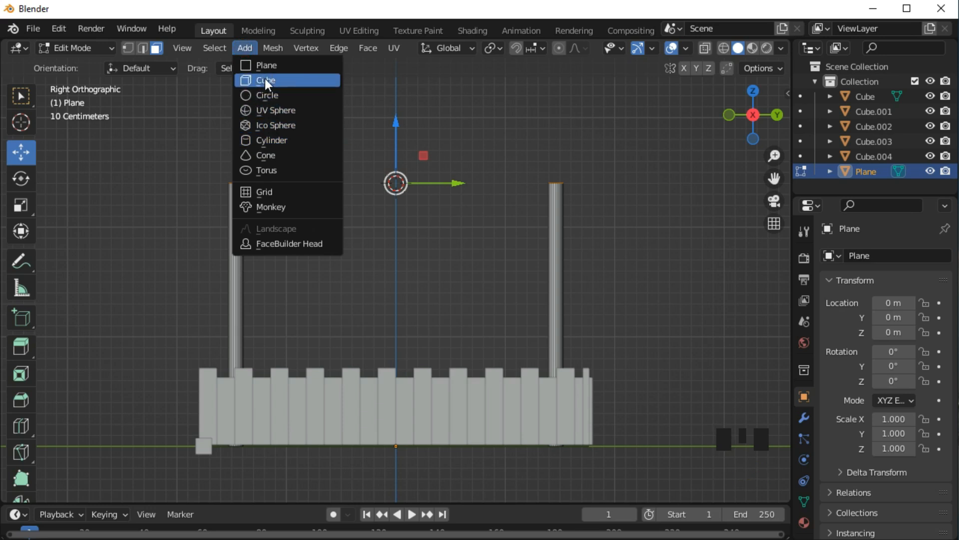
left_click(263, 140)
Step: Scale the new cylinder down uniformly and rotate it 90° so it lies along the Y axis
key("s")
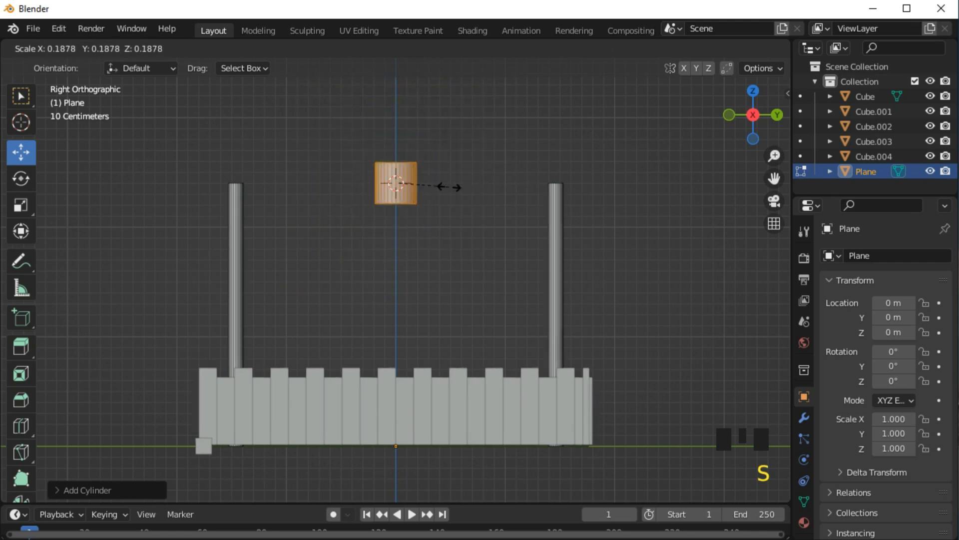
left_click(419, 182)
type("r90")
key("Return")
Step: Resize the cylinder uniformly and stretch it along Y into a beam extending past both post tops
key("s")
left_click(604, 274)
key("s")
key("y")
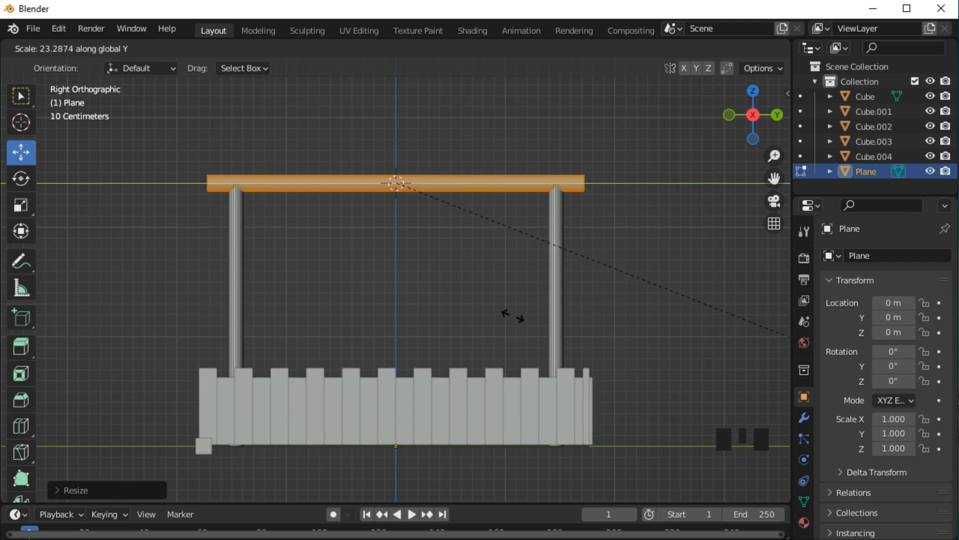
left_click(50, 469)
Step: Scale the horizontal top beam down to a thinner size and stretch it along Y past both post tops
key("Tab")
key("s")
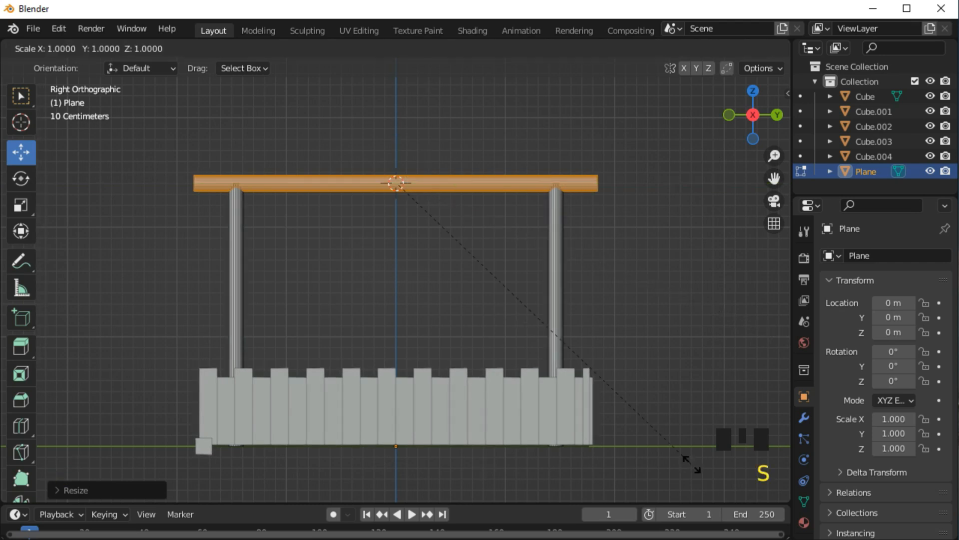
left_click(563, 403)
key("s")
key("y")
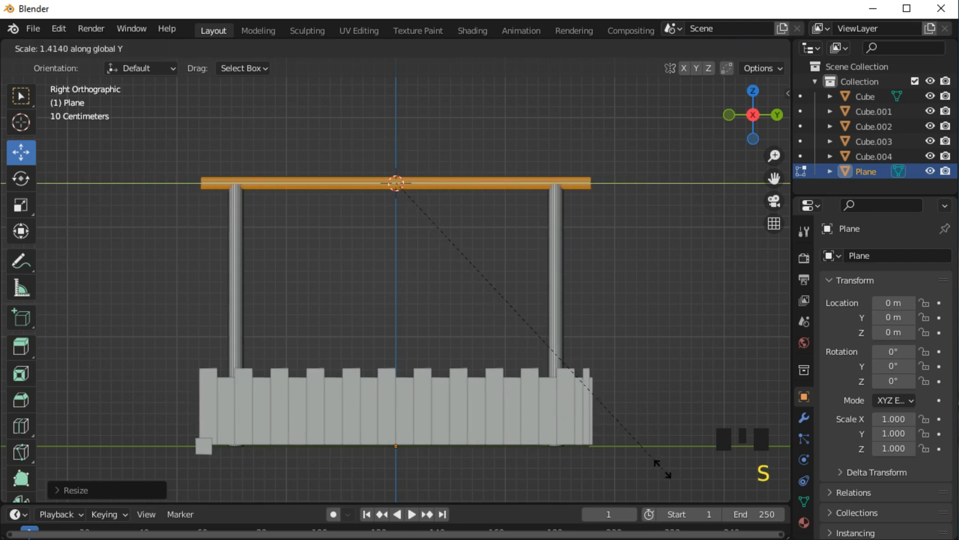
left_click(643, 457)
middle_click_drag(642, 457, 405, 341)
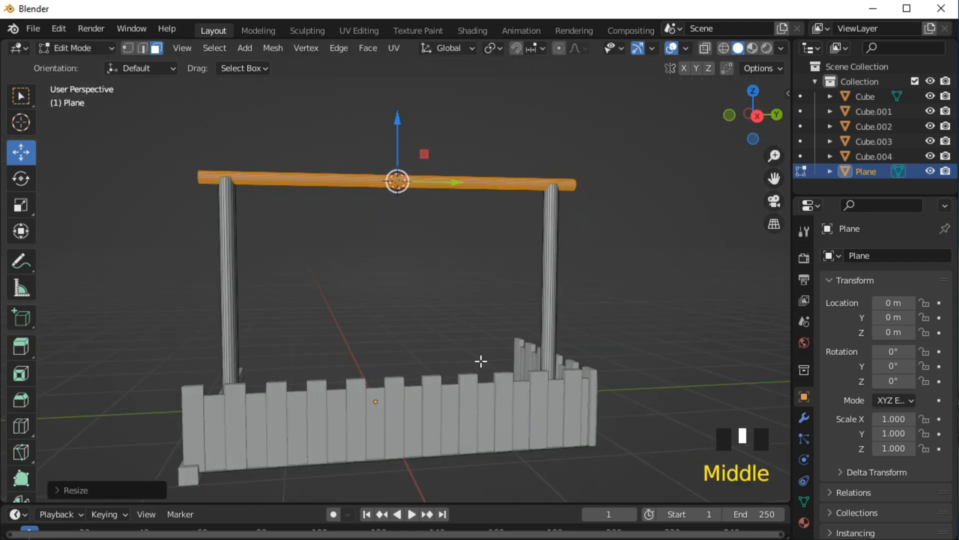
Step: Shade the Plane object smooth in Object Mode and enable Auto Smooth for its normals
key("KP_3")
key("Tab")
middle_click_drag(442, 379, 391, 259)
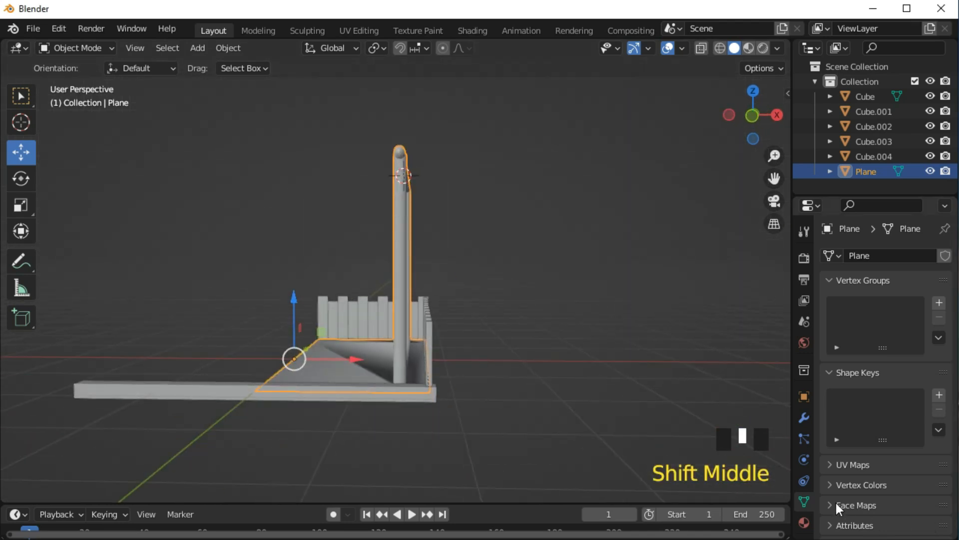
scroll(844, 498, "down", 5)
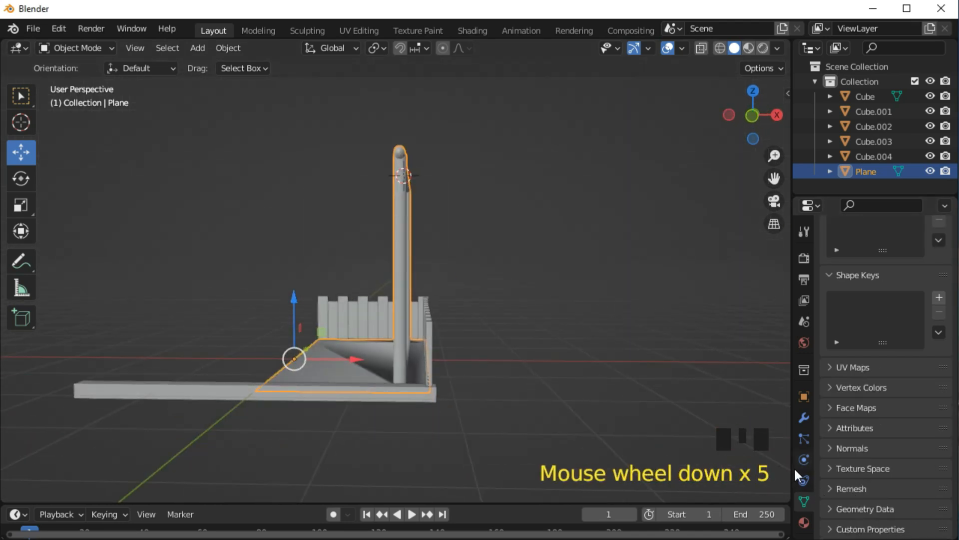
left_click_drag(794, 467, 787, 467)
scroll(802, 505, "down", 1)
left_click(798, 519)
scroll(794, 512, "down", 4)
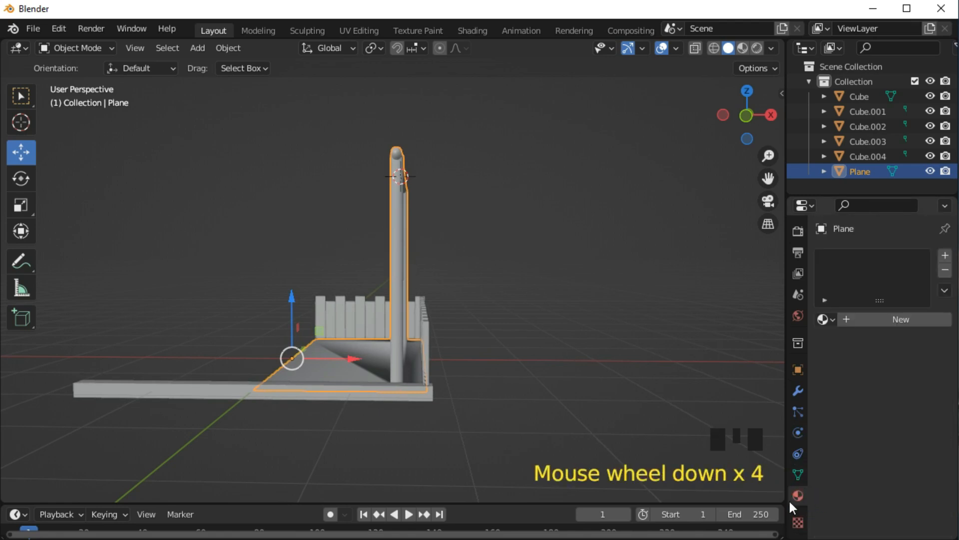
left_click(799, 470)
scroll(850, 462, "down", 5)
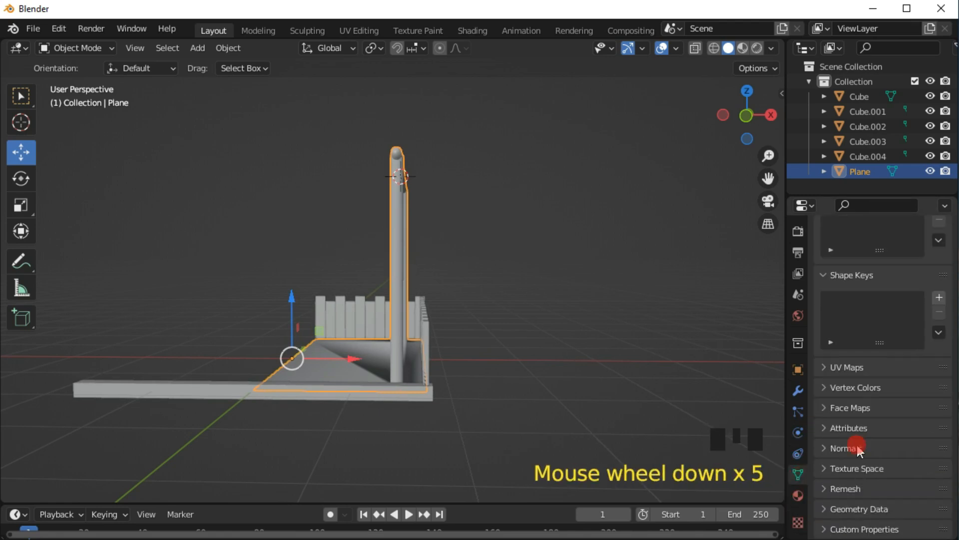
left_click(844, 448)
left_click(873, 470)
middle_click_drag(553, 312, 473, 337)
left_click(585, 306)
left_click(442, 389)
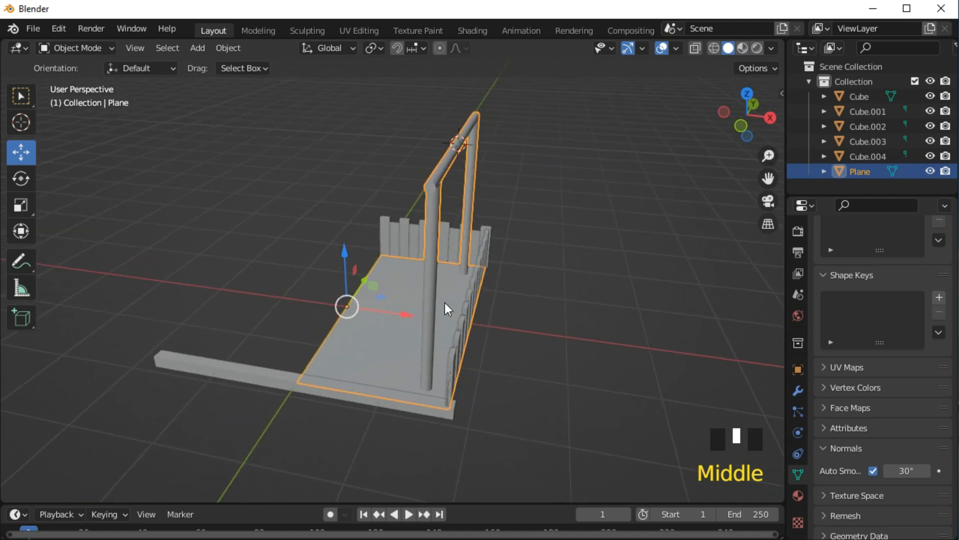
Step: Add a Mirror modifier across X to the Plane object and enable Clipping while in Edit Mode
key("KP_7")
left_click(799, 390)
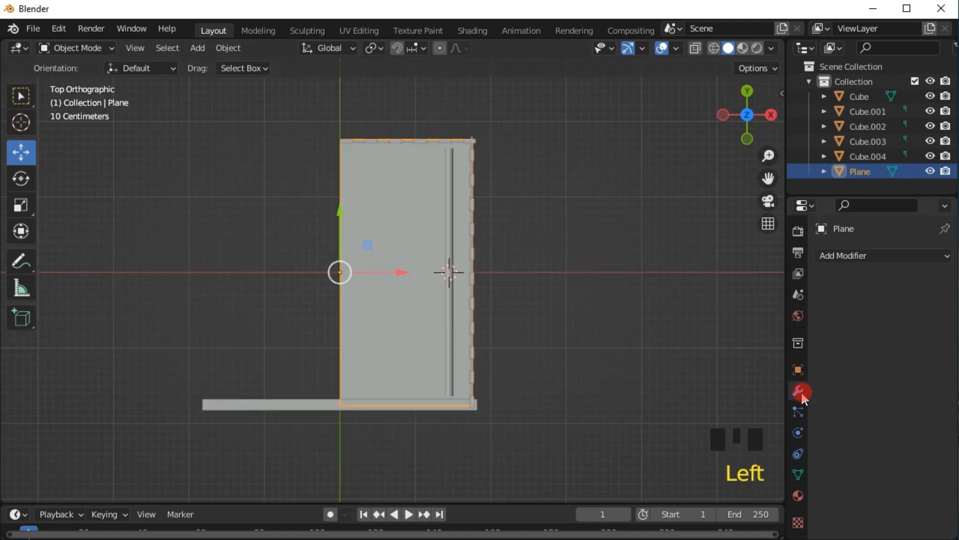
left_click(865, 255)
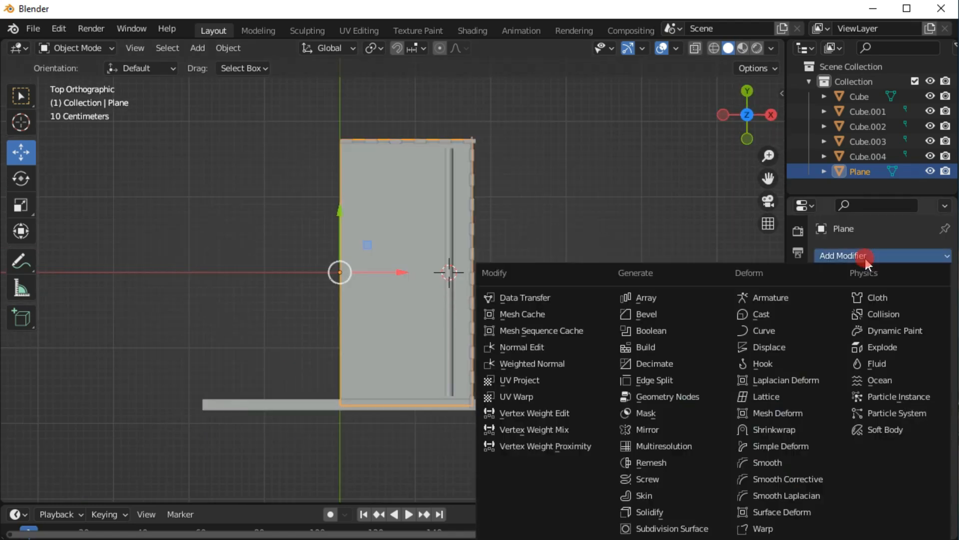
left_click(649, 430)
middle_click_drag(621, 362, 538, 227)
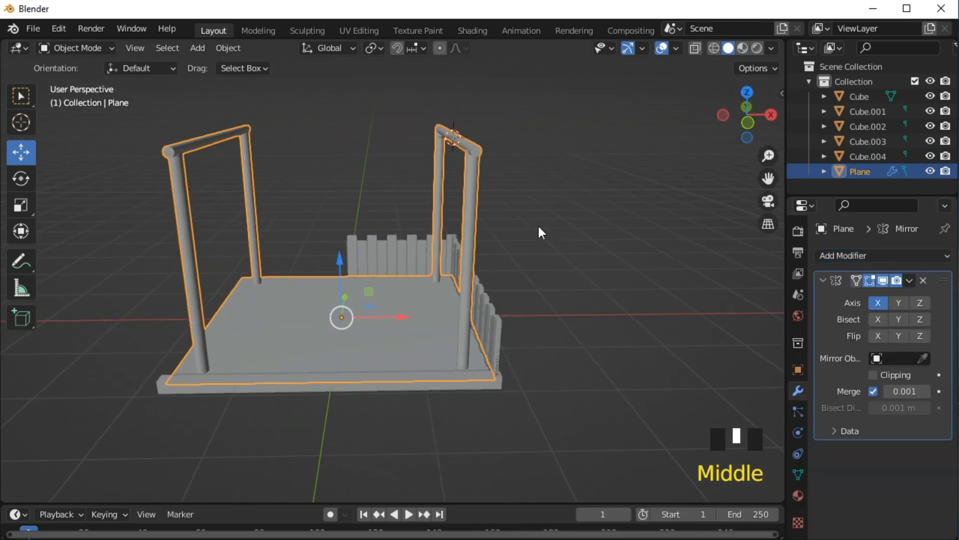
left_click(103, 49)
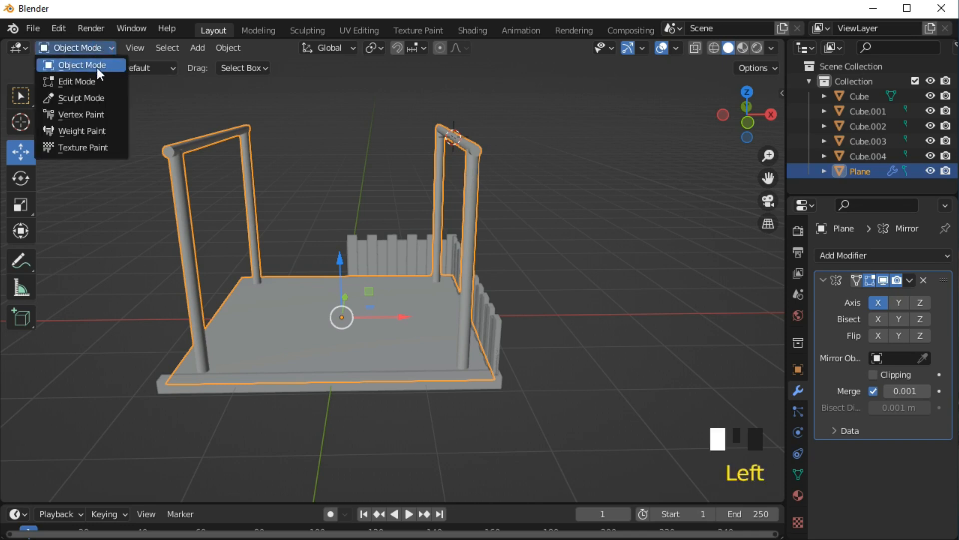
left_click(94, 76)
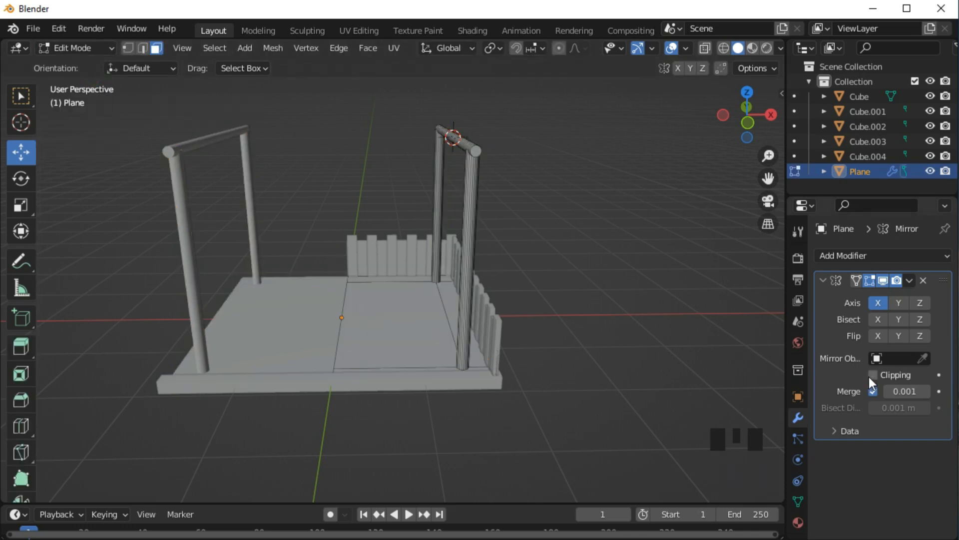
Step: Duplicate the whole side top beam and rotate the copy 90° about the Z axis
left_click(458, 139)
key("l")
key("l")
key("l")
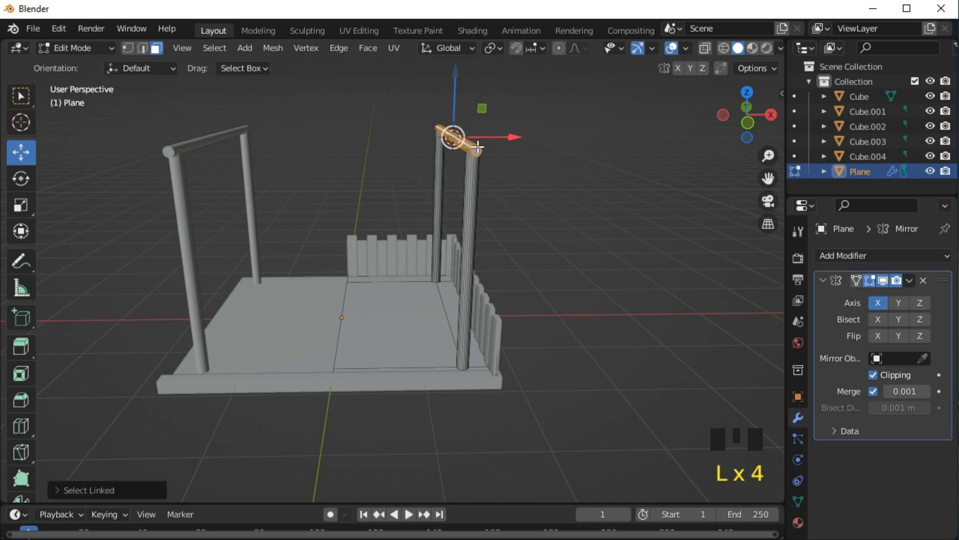
middle_click_drag(514, 181, 493, 240)
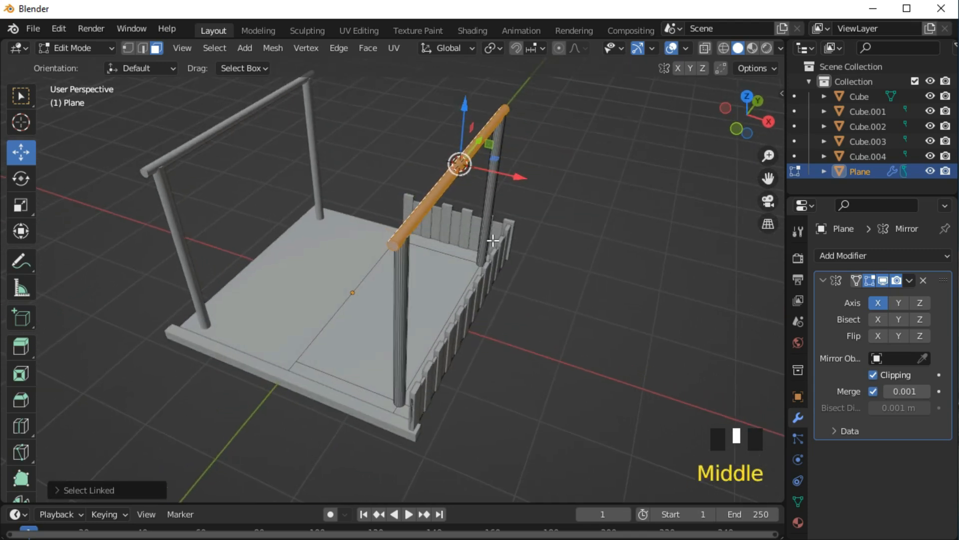
key("shift+d")
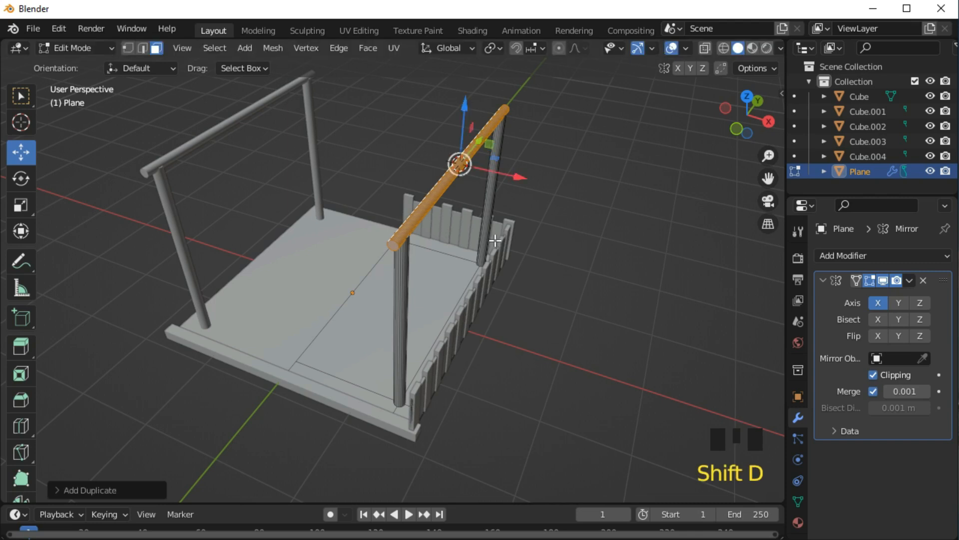
type("r90")
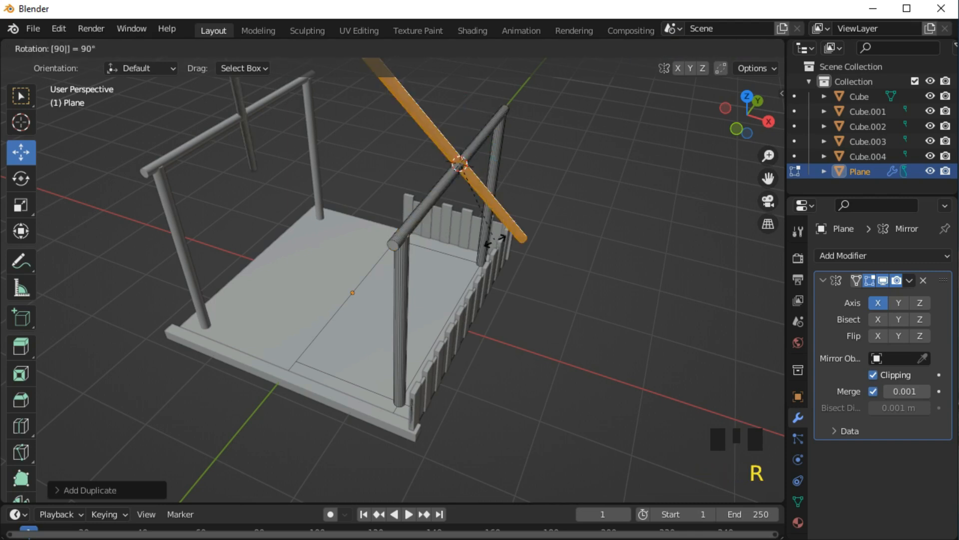
type("xy")
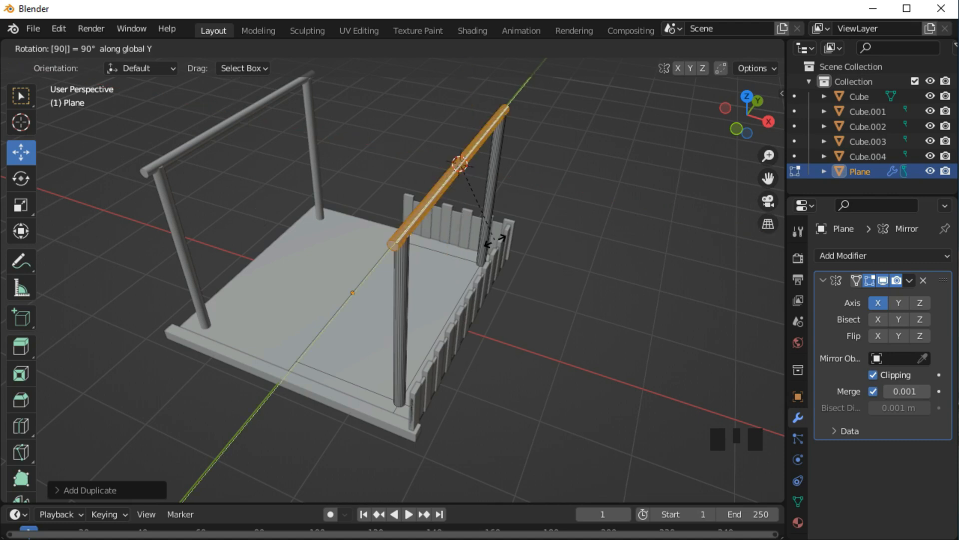
type("z")
key("Return")
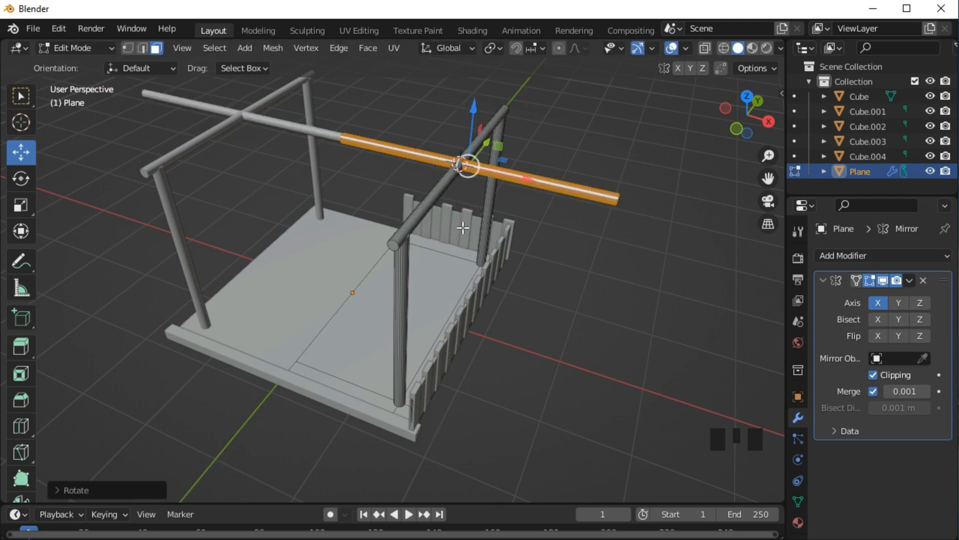
Step: Move the crosswise beam along Y until it lies over the front post
key("KP_7")
left_click_drag(454, 217, 476, 329)
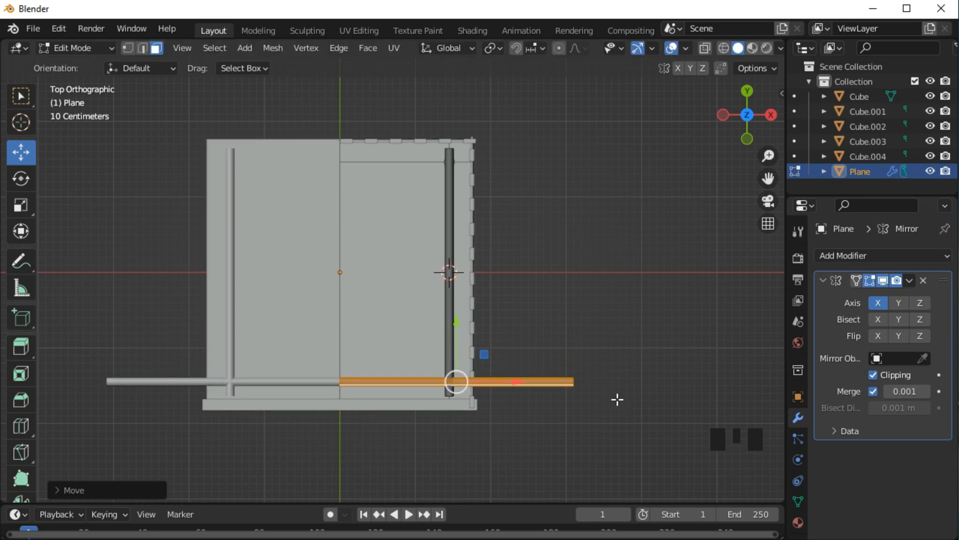
middle_click_drag(692, 435, 575, 334)
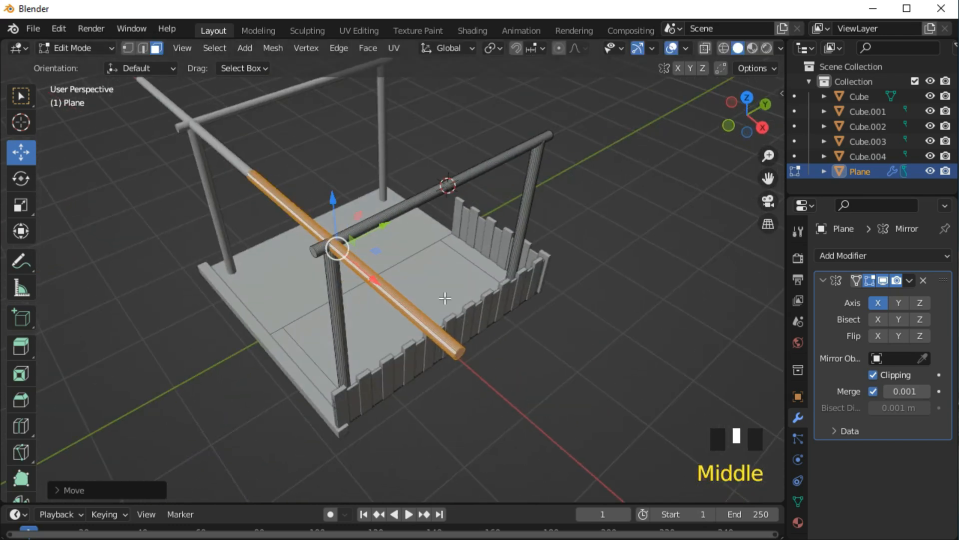
Step: Shorten the front beam by moving its outer end face inward along X to just beyond the front post
left_click(459, 357)
left_click(461, 355)
left_click_drag(519, 400, 357, 292)
middle_click_drag(358, 292, 445, 263)
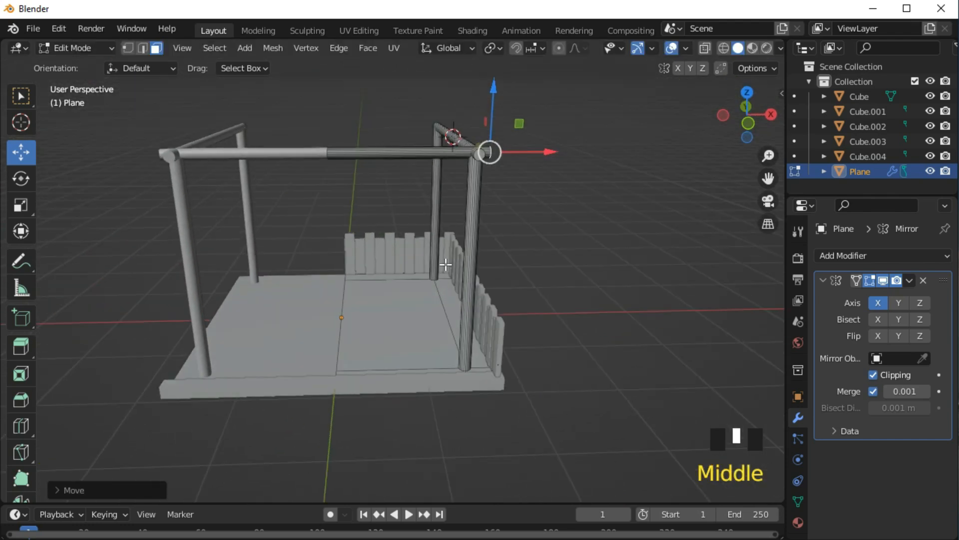
middle_click_drag(591, 218, 546, 281)
left_click_drag(493, 316, 489, 319)
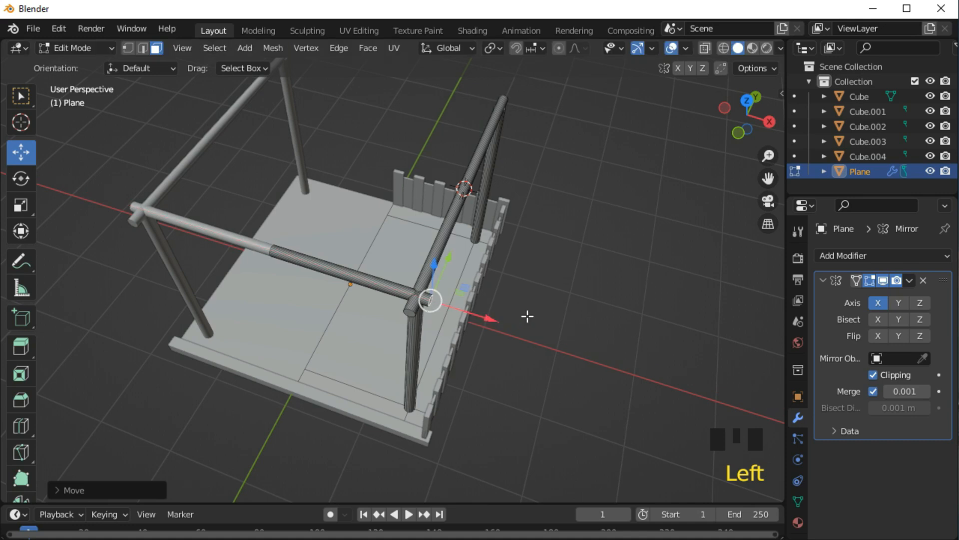
Step: Duplicate the front crossbeam and place the copy along Y over the rear post
left_click(363, 278)
key("l")
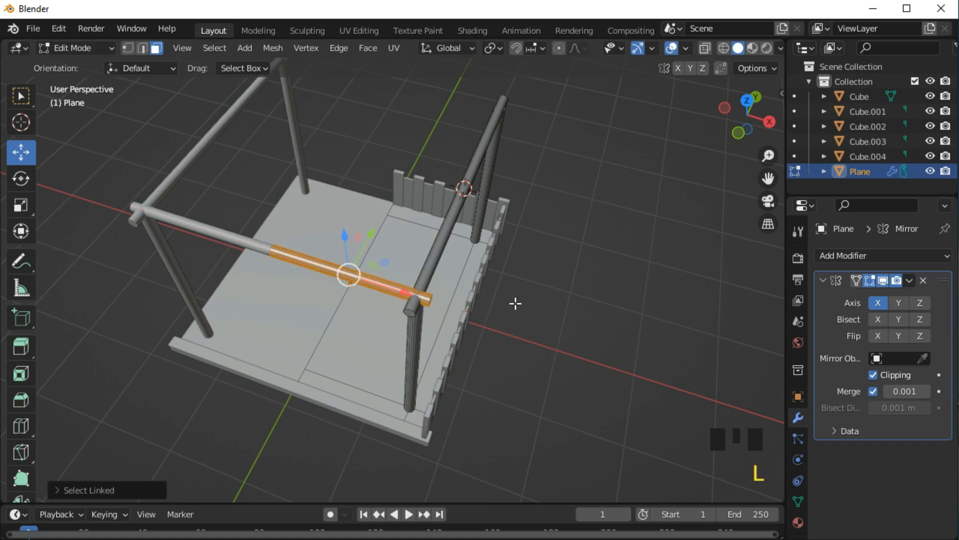
middle_click_drag(515, 303, 452, 278)
key("KP_3")
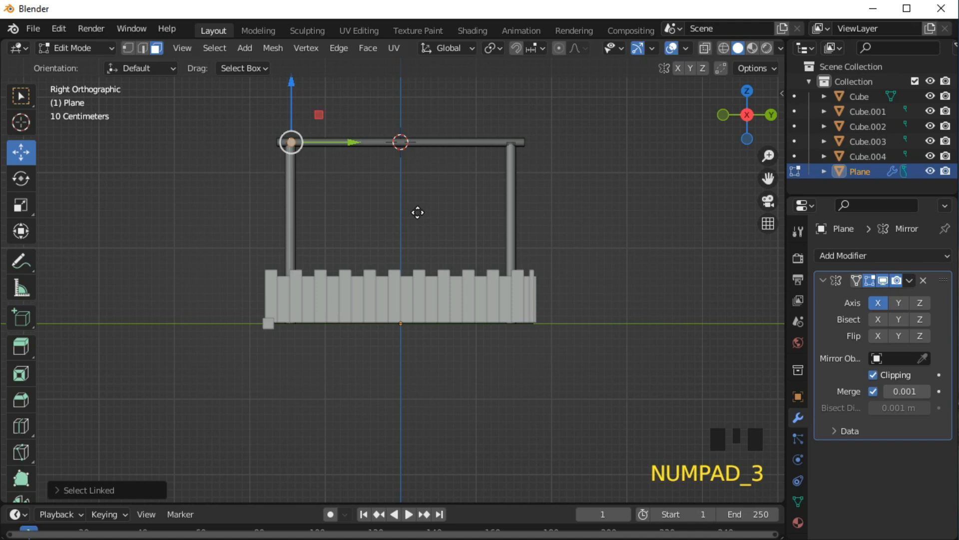
key("shift+d")
key("y")
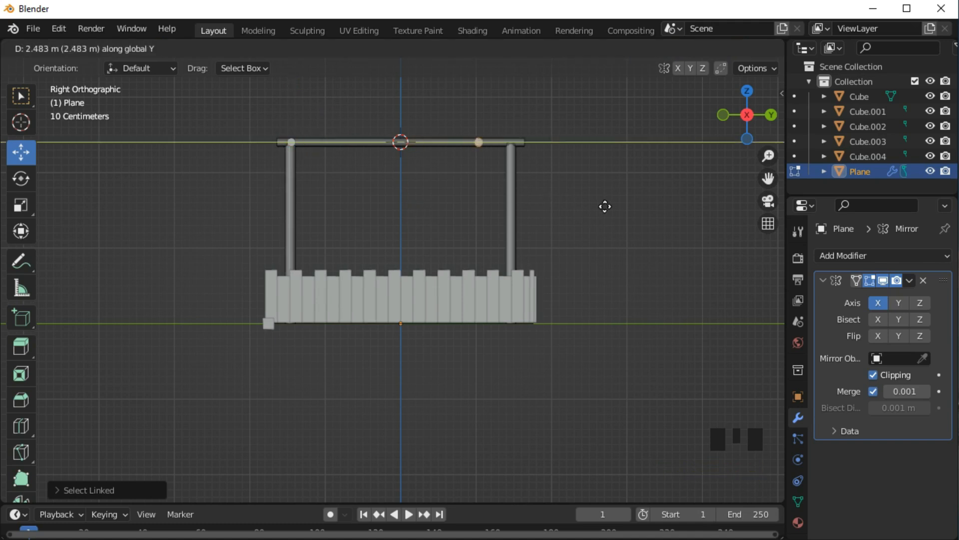
left_click(637, 205)
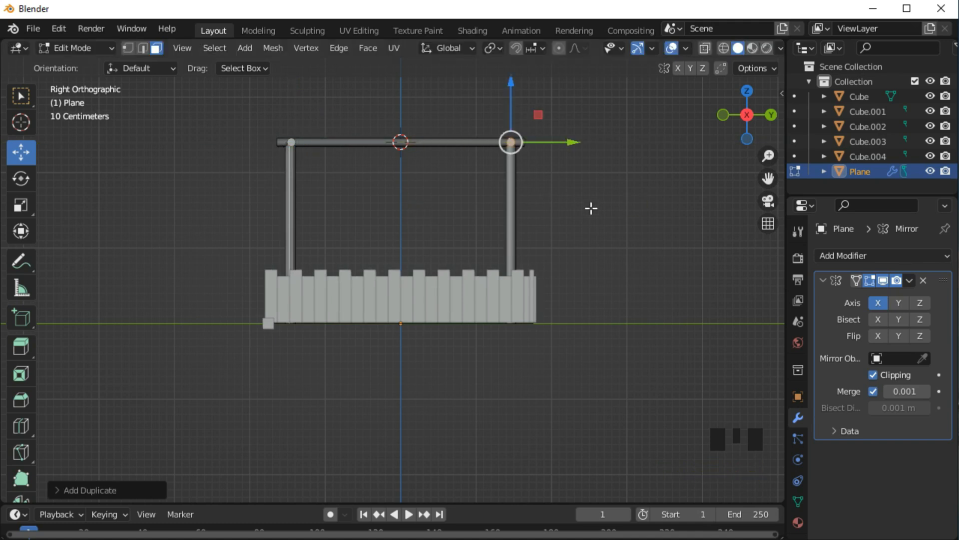
Step: Duplicate the side top beam and move the copy along X to just beside the mirror centre line
scroll(433, 183, "up", 3)
left_click(225, 138, "alt")
left_click(224, 137)
middle_click_drag(223, 136, 399, 212)
left_click(400, 213)
key("l")
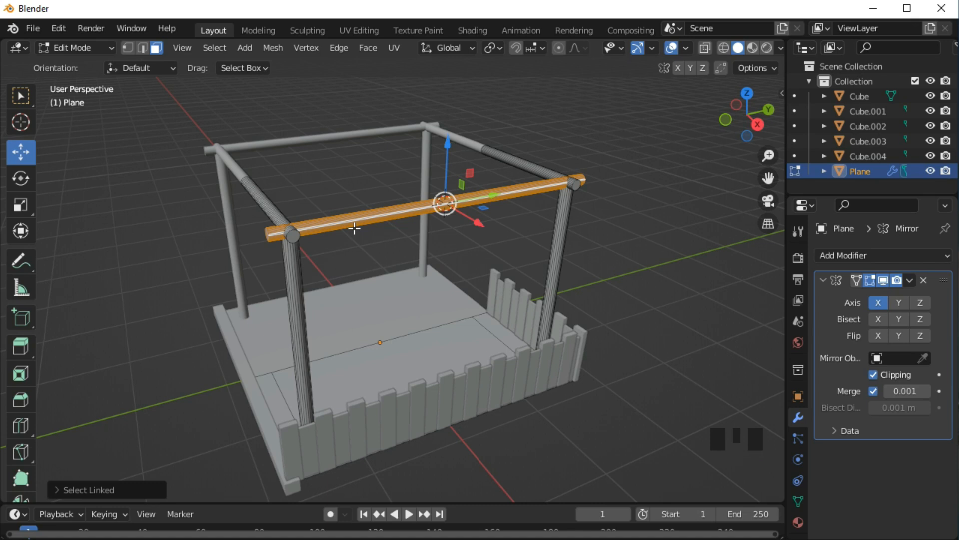
key("KP_7")
key("shift+d")
left_click_drag(521, 268, 369, 272)
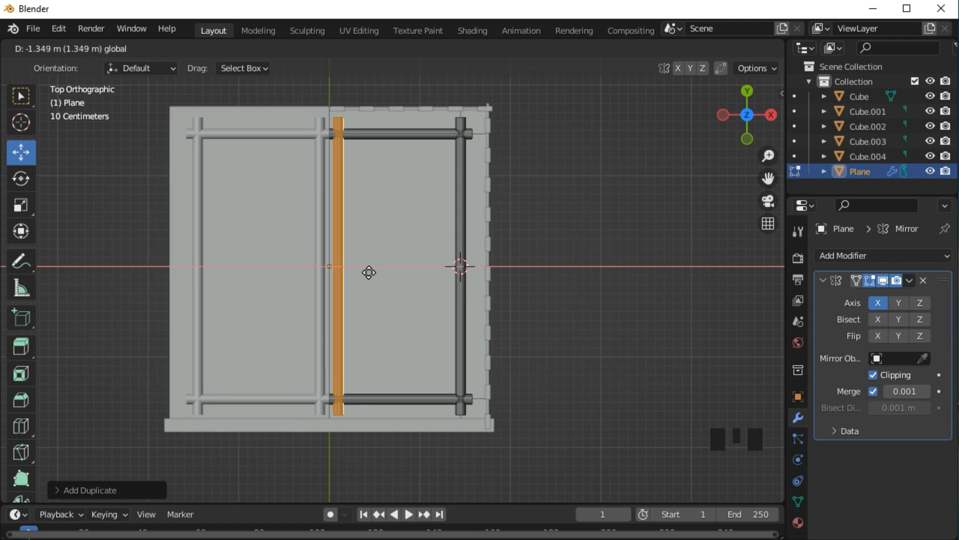
key("ctrl+z")
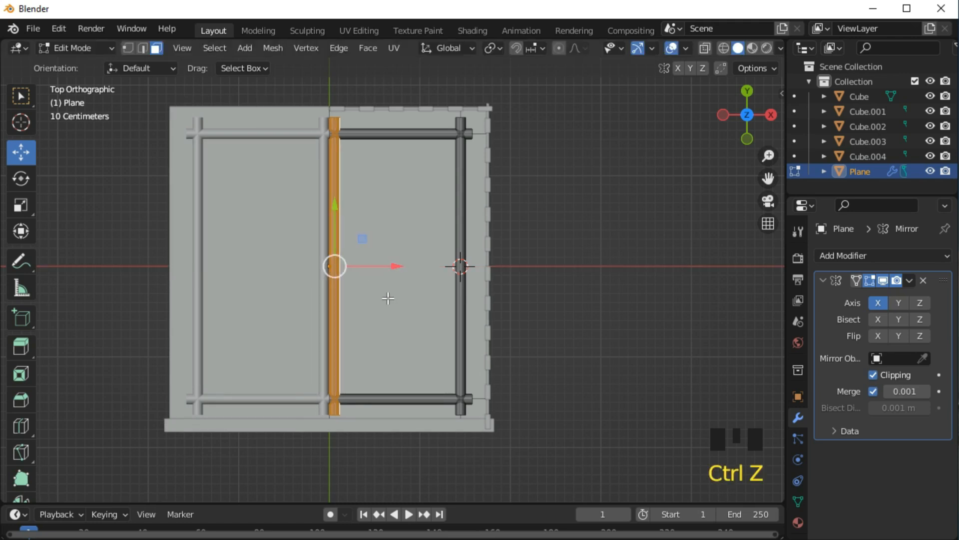
Step: Raise the central beam along Z above the top frame and adjust its height as the roof ridge
middle_click_drag(386, 300, 376, 169)
left_click_drag(334, 122, 337, 60)
key("KP_1")
middle_click_drag(376, 235, 378, 245, "shift")
left_click_drag(342, 159, 343, 171)
scroll(343, 171, "up", 5)
middle_click_drag(343, 170, 547, 211, "shift")
left_click_drag(536, 203, 534, 204)
Step: Snap the 3D cursor to the front beam's inner end face at the mirror centre
left_click(455, 321)
middle_click_drag(636, 328, 480, 317)
left_click(571, 339)
key("shift+s")
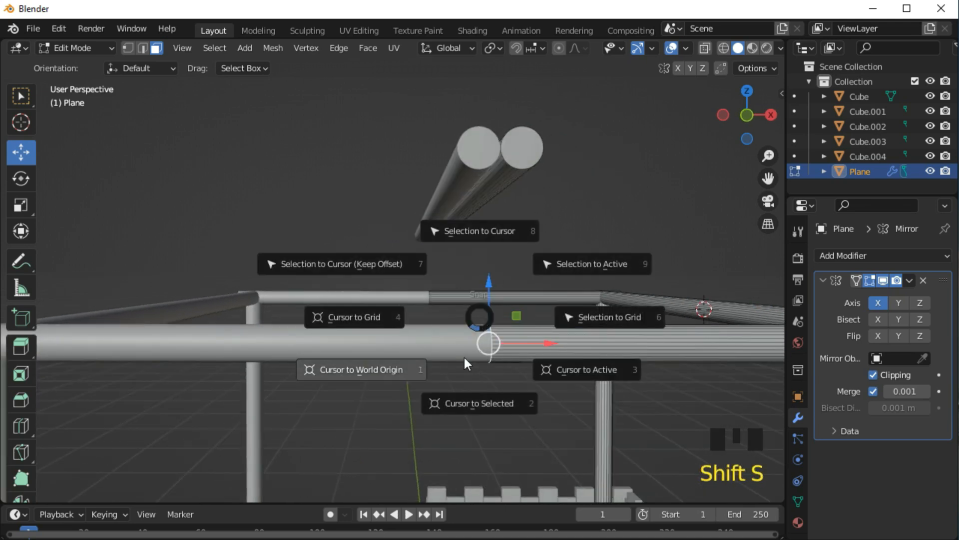
left_click(470, 395)
Step: Add a cylinder at the 3D cursor and scale it down uniformly to about the front beam's thickness
key("KP_3")
key("KP_1")
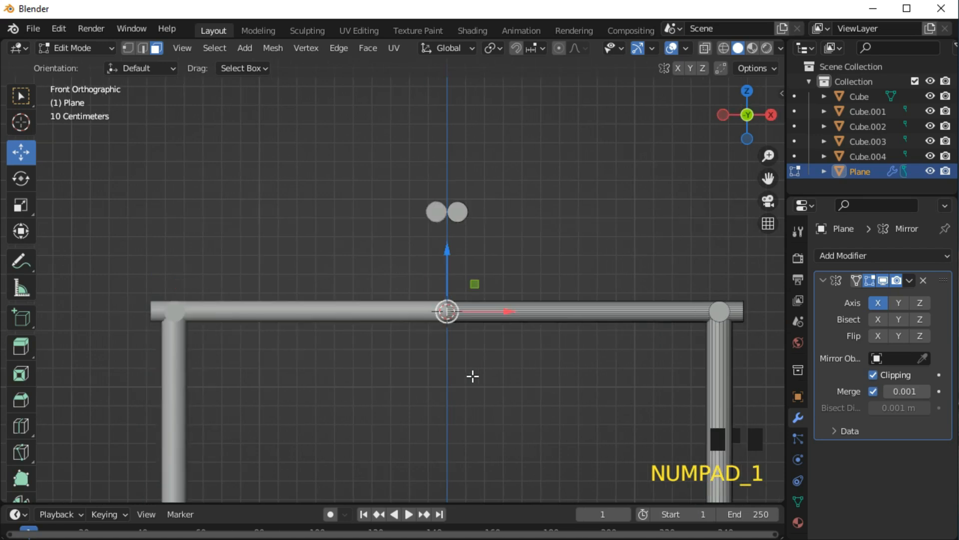
left_click(245, 47)
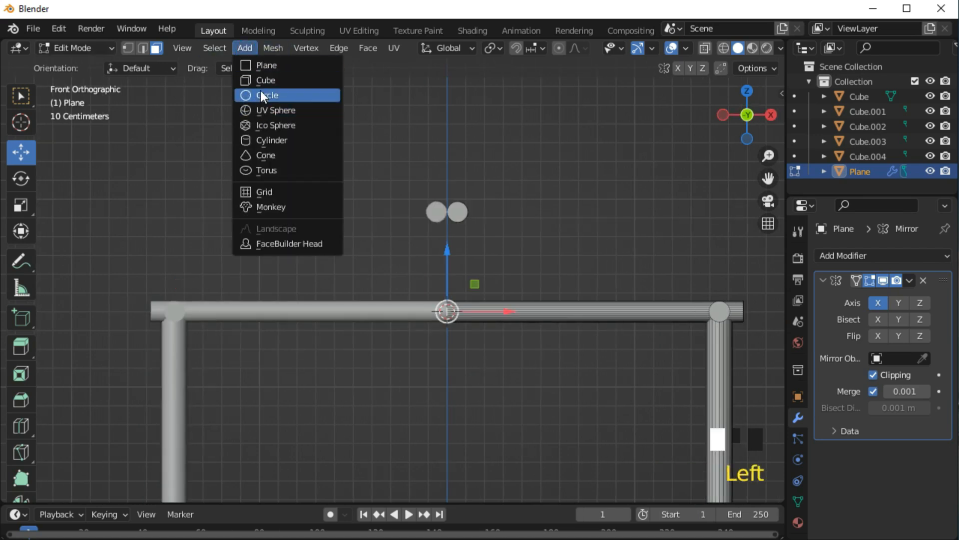
left_click(261, 139)
key("s")
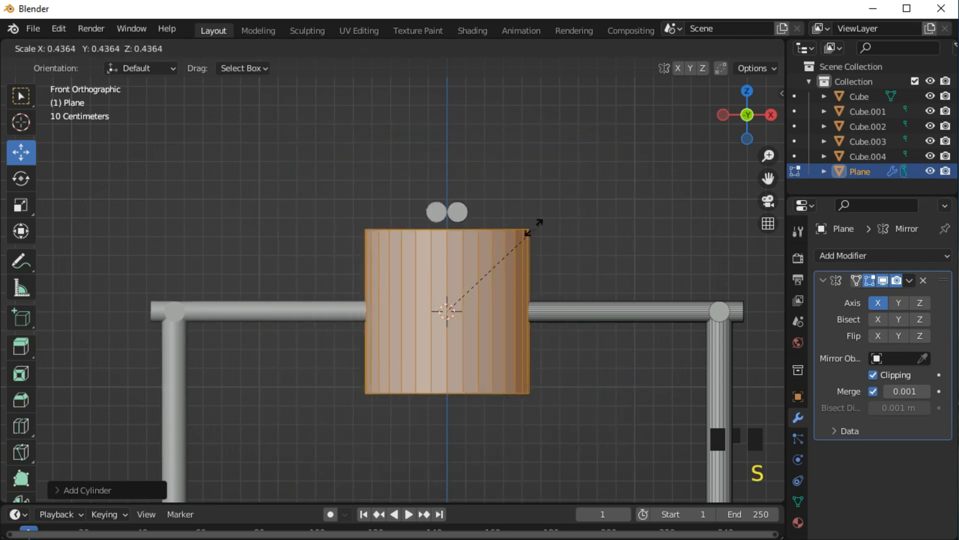
left_click(457, 298)
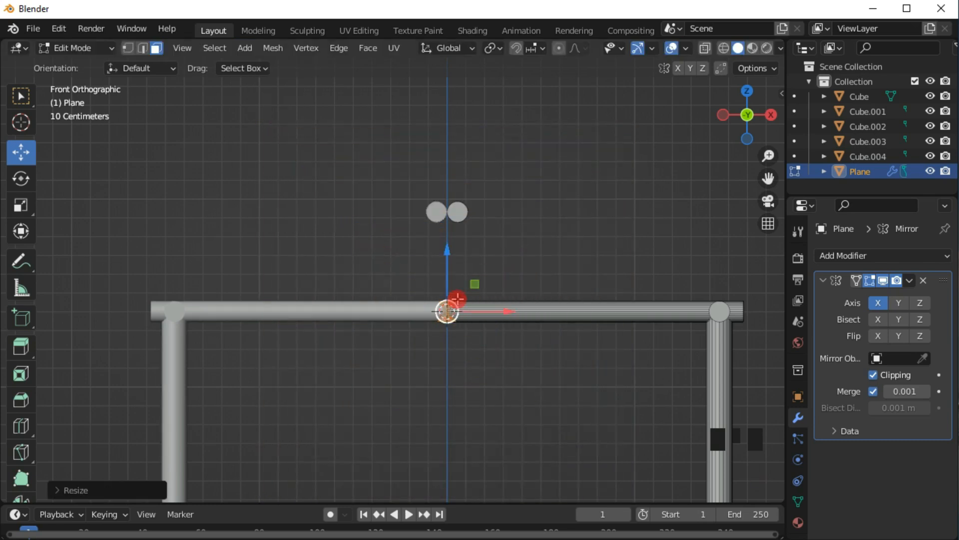
Step: Raise the small central cylinder's top face along Z up into the roof ridge to form a supporting post
middle_click_drag(507, 279, 498, 293)
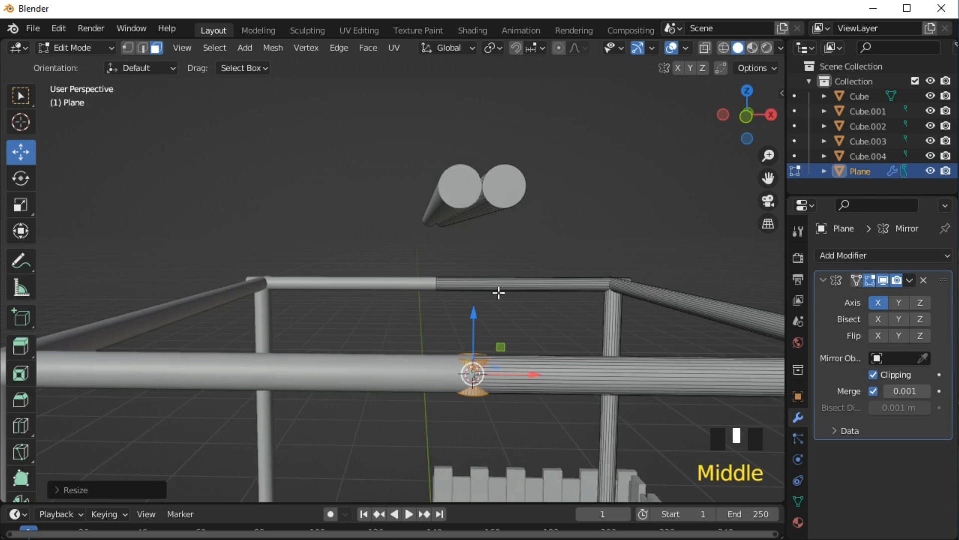
left_click(477, 348)
left_click(472, 355)
left_click_drag(471, 311, 483, 129)
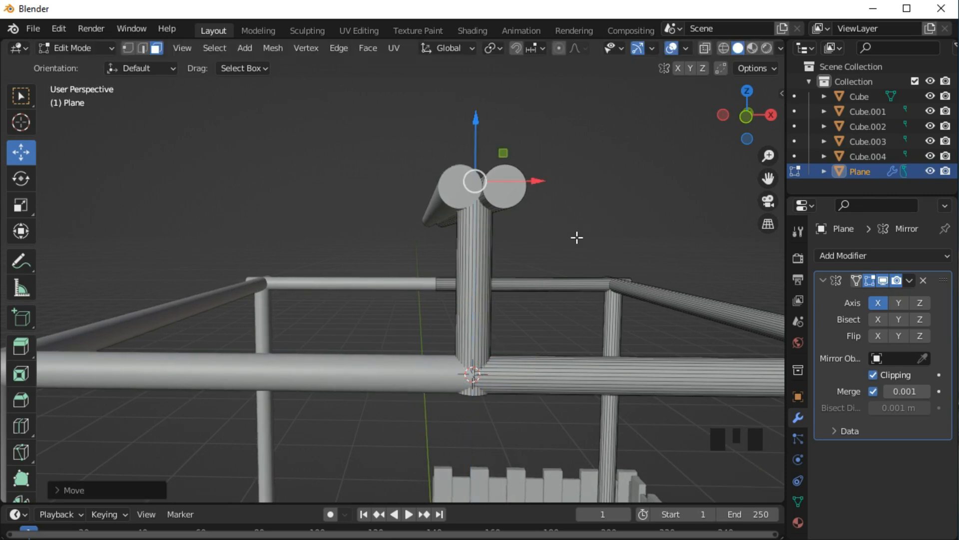
Step: Select the whole ridge post, duplicate it and move the copy along Y to above the rear top beam
key("KP_1")
key("l")
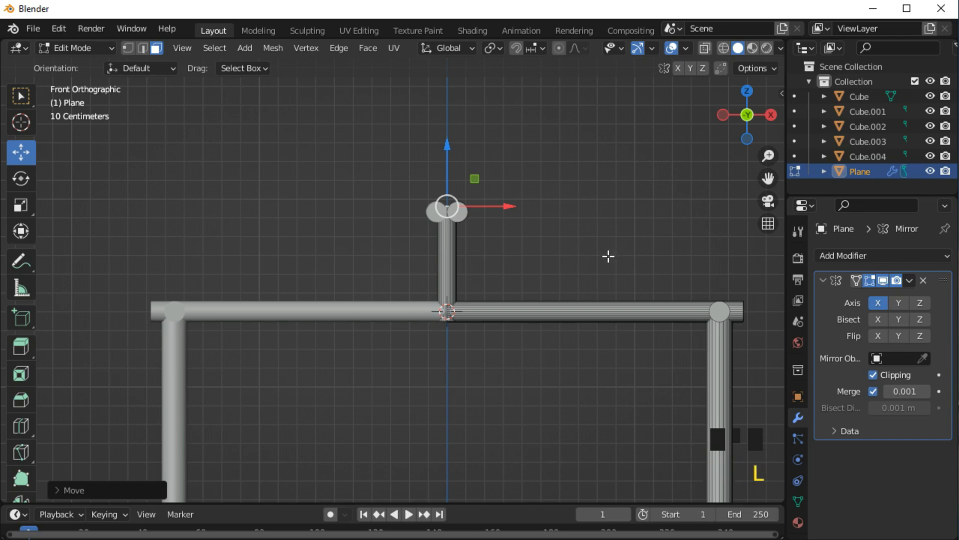
key("l")
middle_click_drag(614, 286, 565, 286)
key("KP_3")
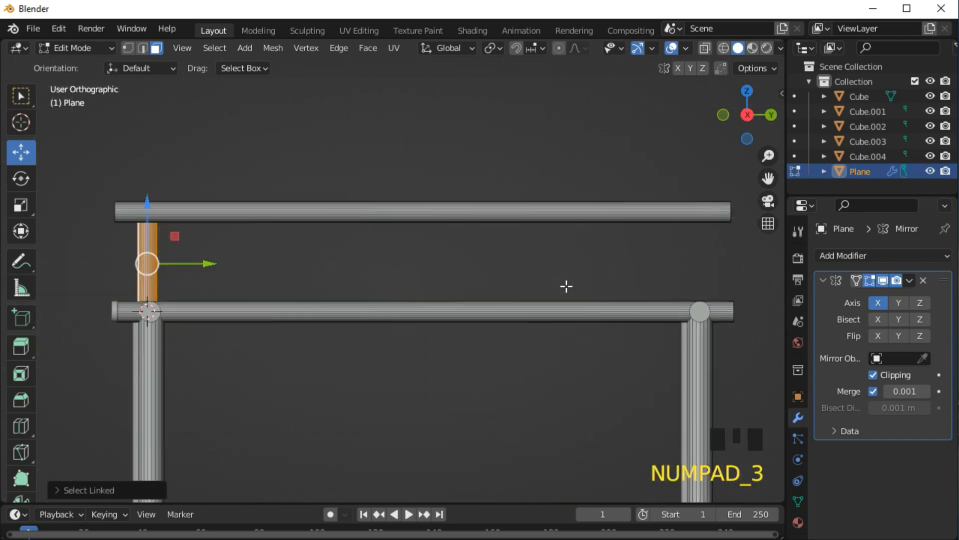
scroll(313, 245, "down", 2)
key("shift+d")
right_click(355, 255)
left_click_drag(284, 268, 682, 276)
middle_click_drag(209, 270, 364, 304)
scroll(326, 285, "down", 2)
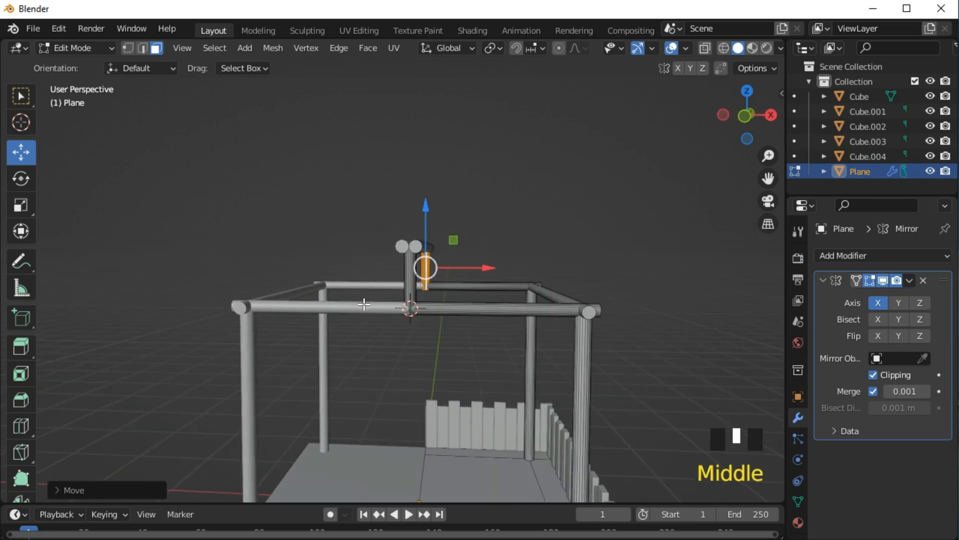
scroll(373, 282, "down", 2)
Step: Return to Object Mode and add a Mirror modifier to the rear fence panel Cube.002 with Plane as the mirror object
left_click(80, 48)
left_click(77, 77)
left_click(75, 48)
left_click(75, 64)
middle_click_drag(630, 286, 559, 413)
left_click(558, 413)
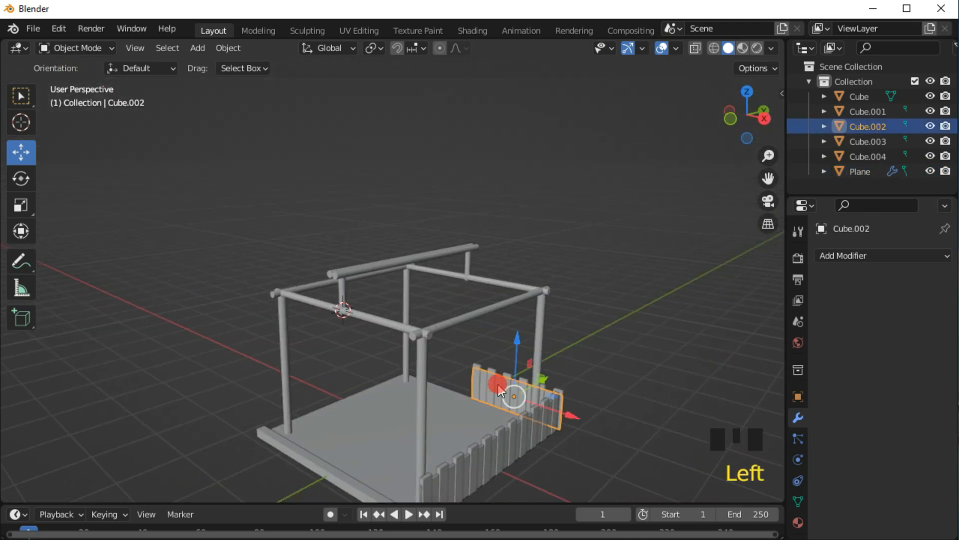
left_click(864, 255)
left_click(656, 428)
left_click(921, 358)
left_click(514, 387)
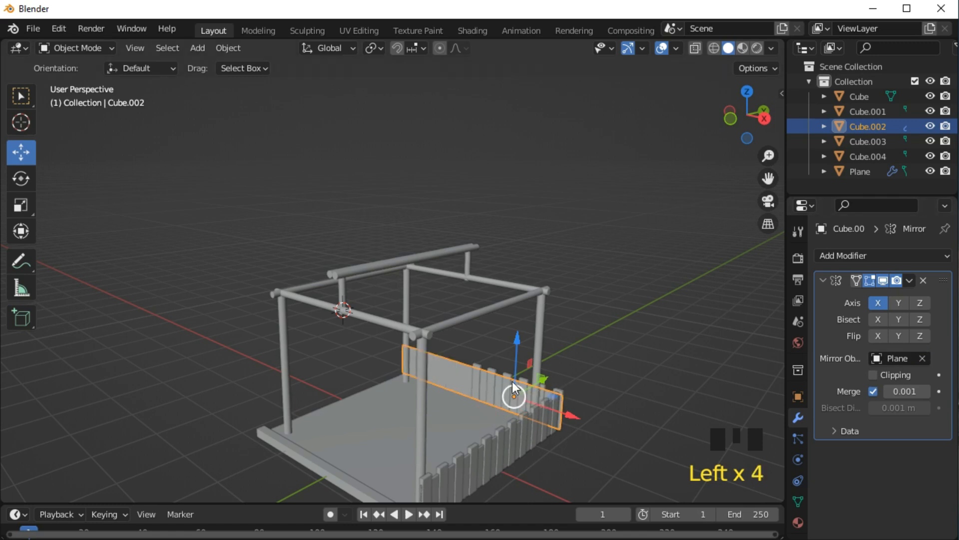
Step: Add a Mirror modifier to the rear fence planks Cube.003 with Plane as the mirror object
left_click(491, 374)
left_click(886, 257)
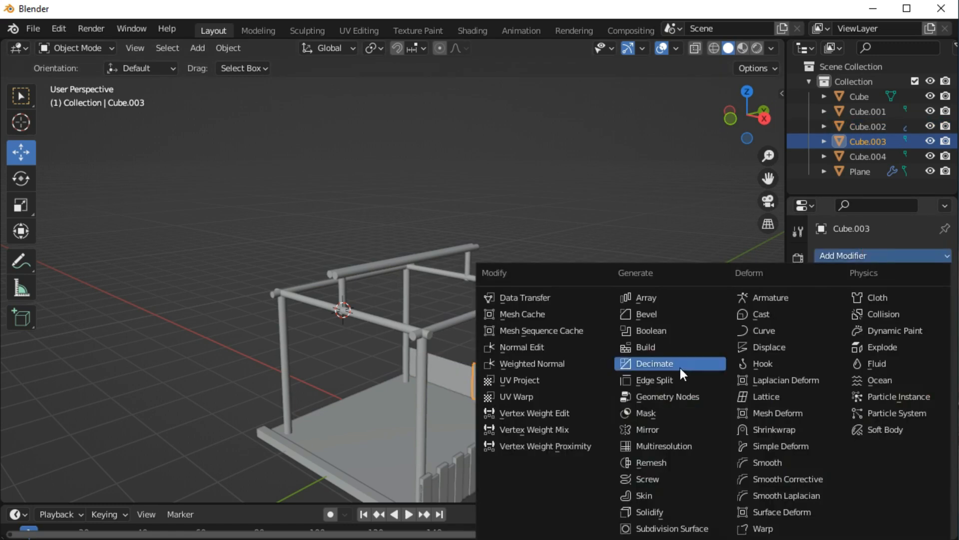
left_click(657, 426)
left_click(921, 359)
left_click(532, 397)
Step: Add a Mirror modifier to the side fence part Cube.001 with Plane as the mirror object
middle_click_drag(517, 452, 530, 470)
left_click(530, 452)
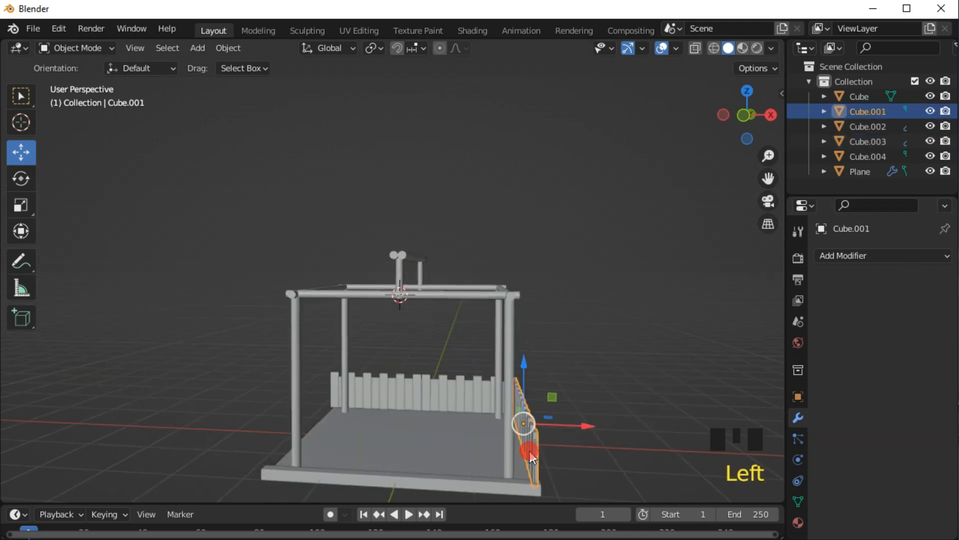
left_click(852, 260)
left_click(683, 425)
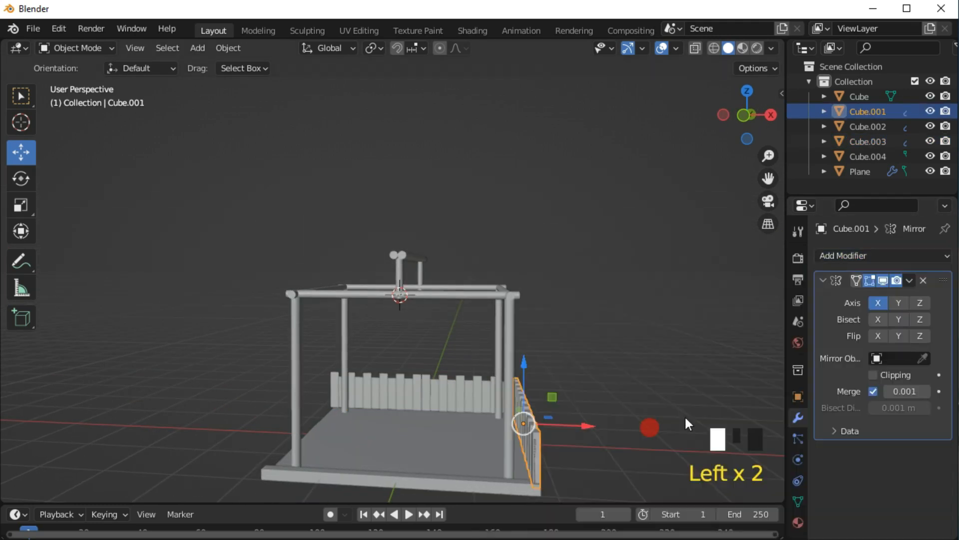
left_click(921, 359)
left_click(460, 422)
Step: Add a Mirror modifier to the side fence part Cube with Plane as the mirror object, then deselect it
middle_click_drag(640, 419, 517, 440)
left_click(506, 439)
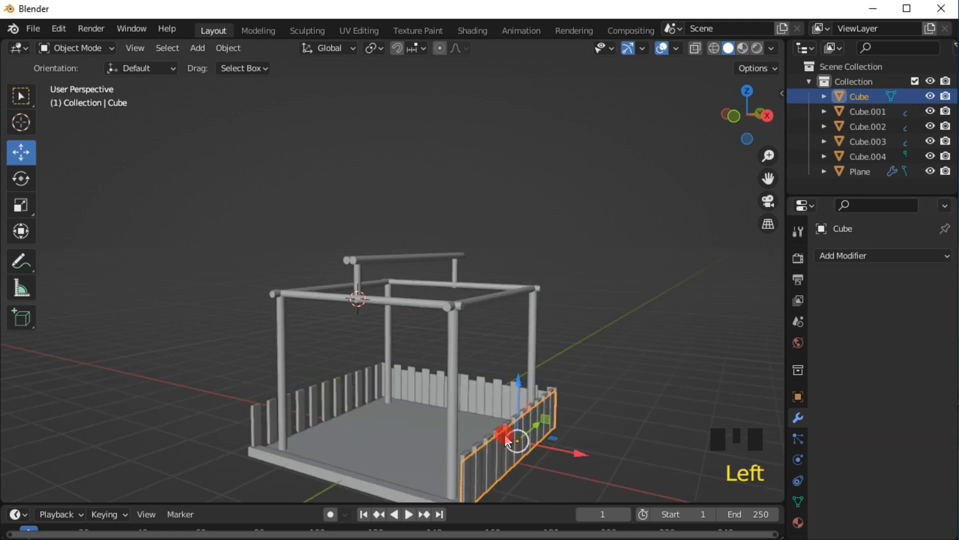
left_click(867, 257)
left_click(669, 427)
left_click(922, 359)
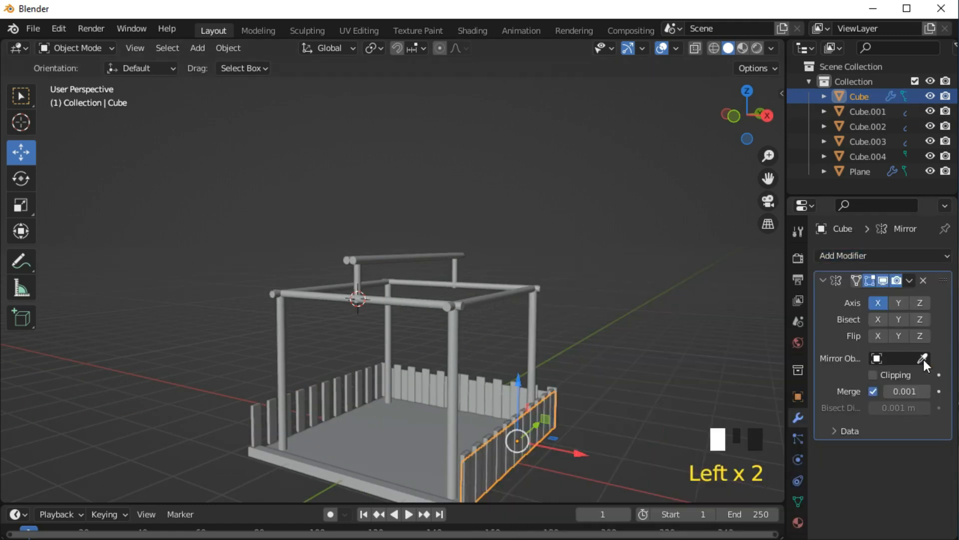
left_click(444, 453)
middle_click_drag(444, 453, 644, 380, "shift")
left_click(642, 376)
Step: Return the 3D cursor to the world origin and add a mesh circle there
middle_click_drag(538, 396, 496, 392)
key("KP_3")
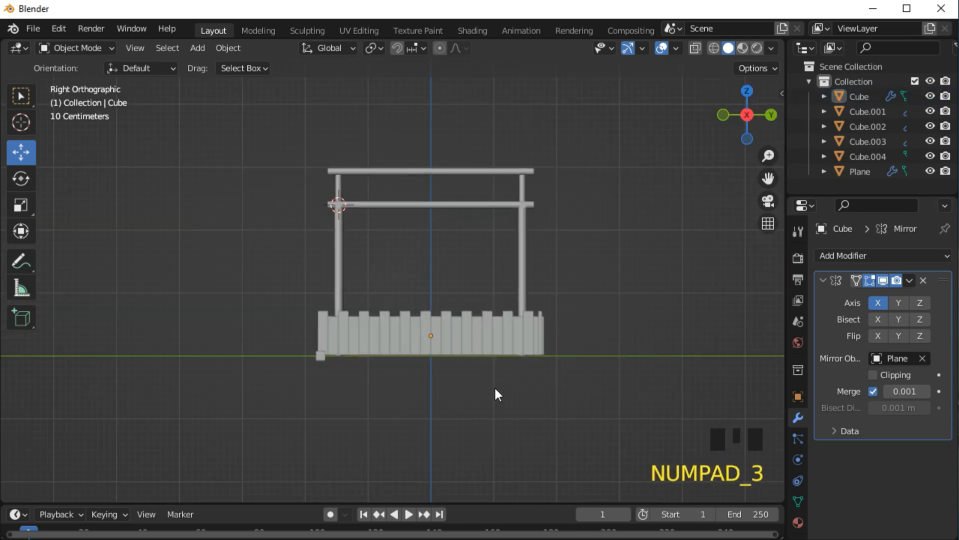
scroll(472, 330, "up", 1)
middle_click_drag(376, 343, 408, 339)
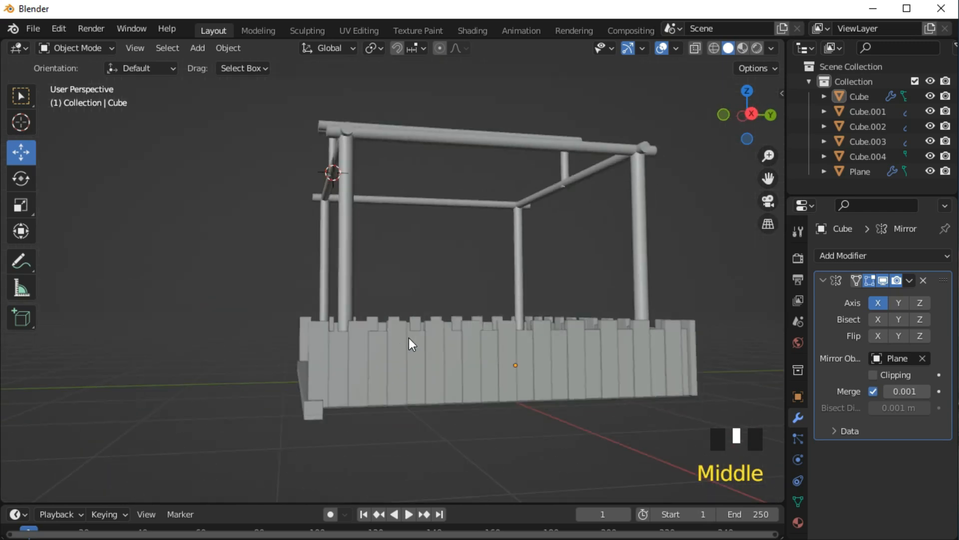
key("shift+s")
left_click(163, 210)
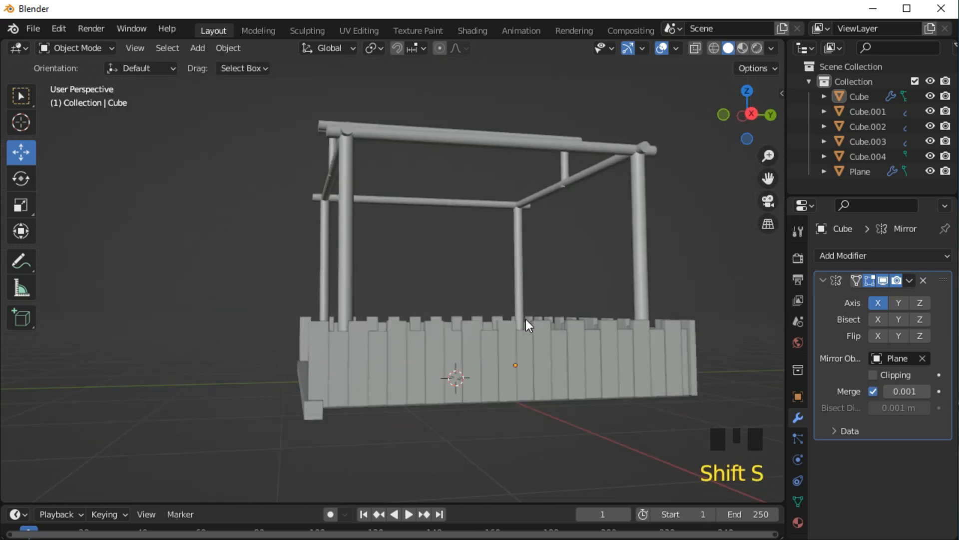
key("KP_7")
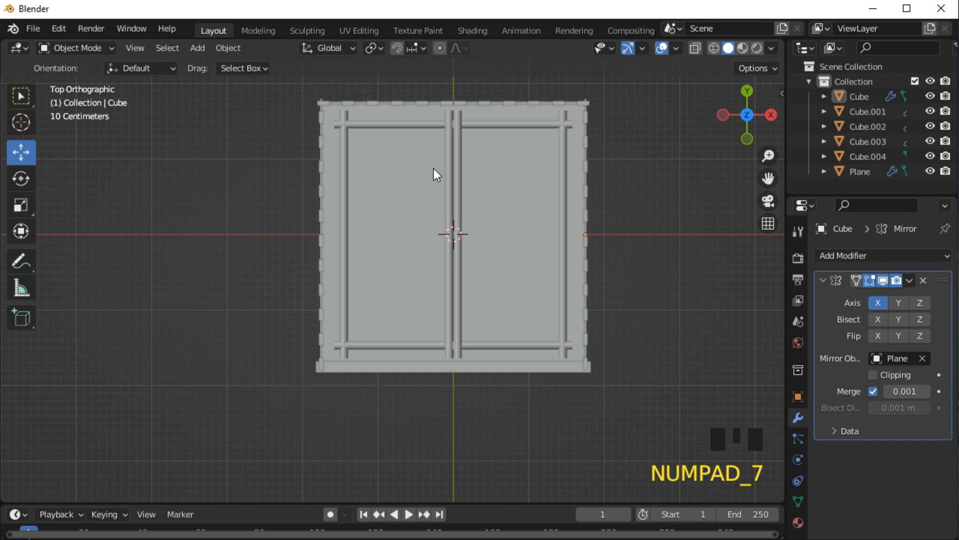
left_click(201, 52)
mouse_move(280, 65)
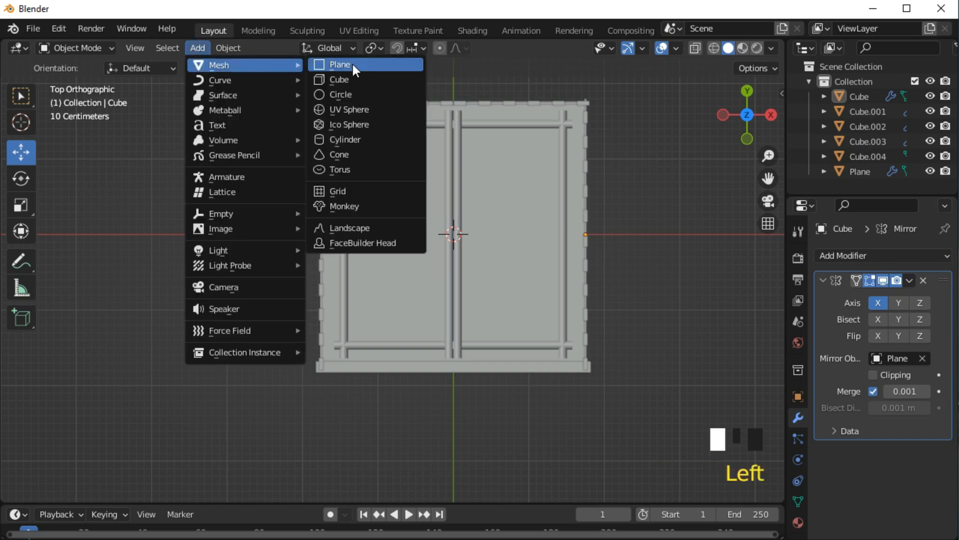
left_click(346, 94)
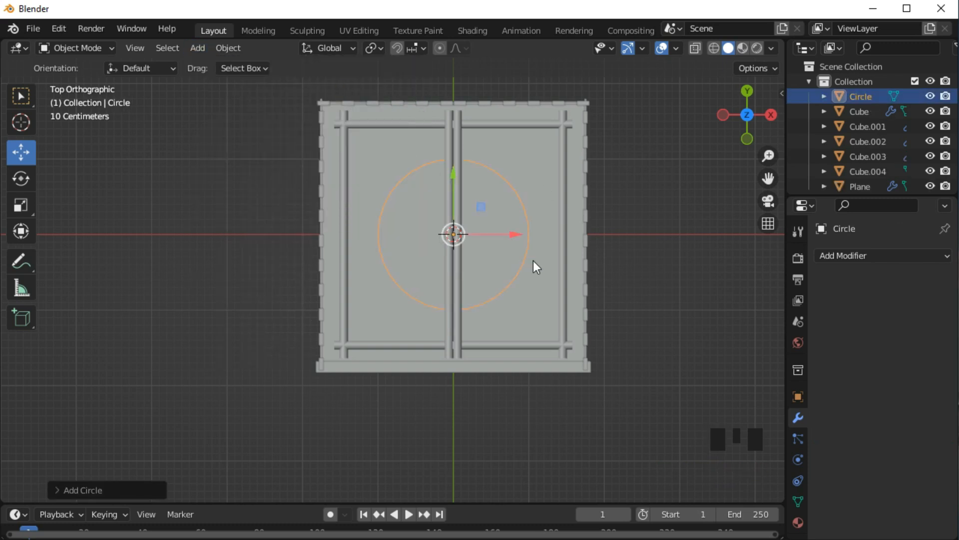
Step: Scale the circle down uniformly and rotate it 90° about Y so it stands upright facing along X
scroll(507, 172, "up", 1)
key("KP_Decimal")
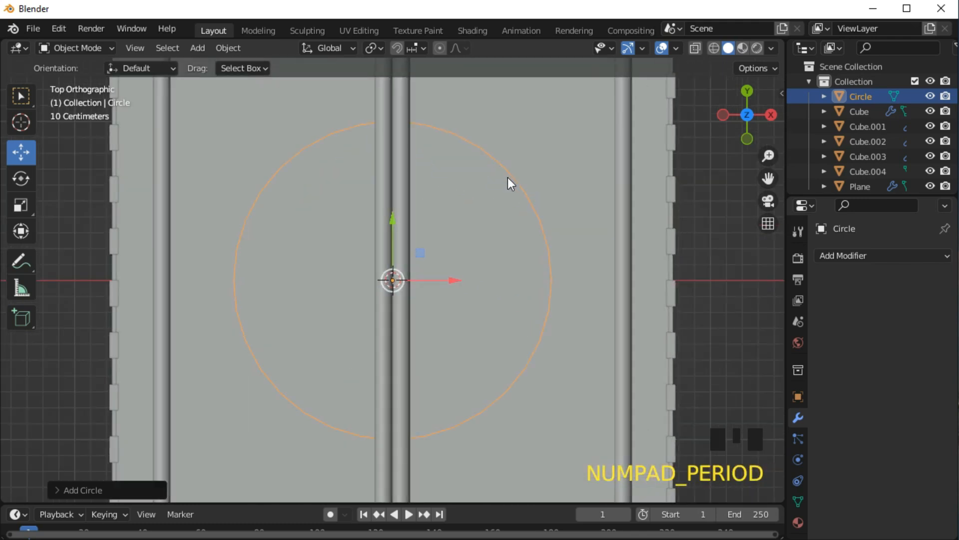
key("s")
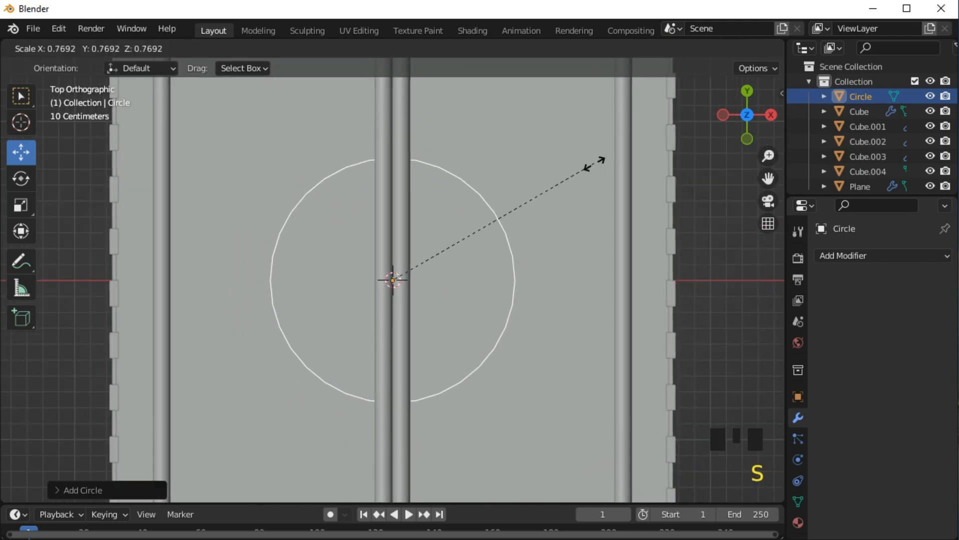
left_click(579, 184)
key("KP_3")
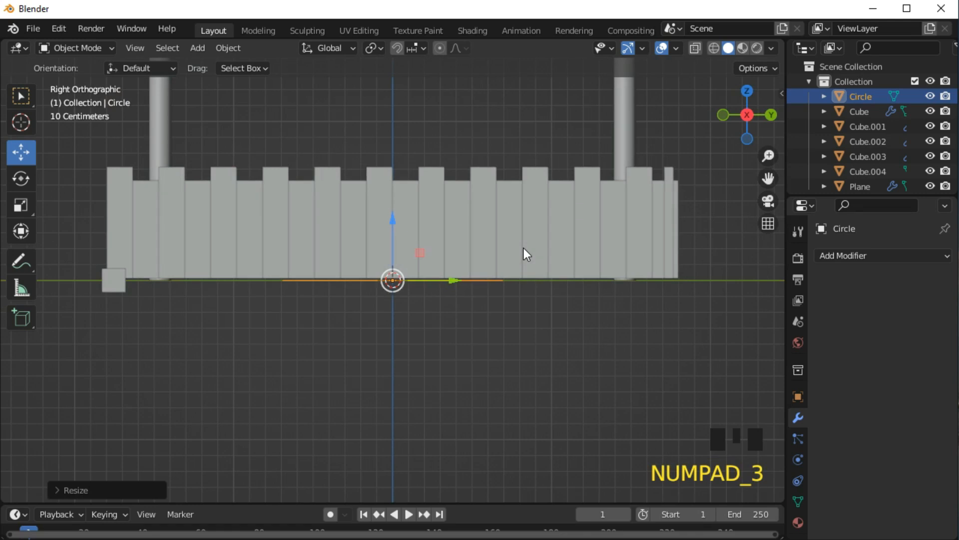
type("r90")
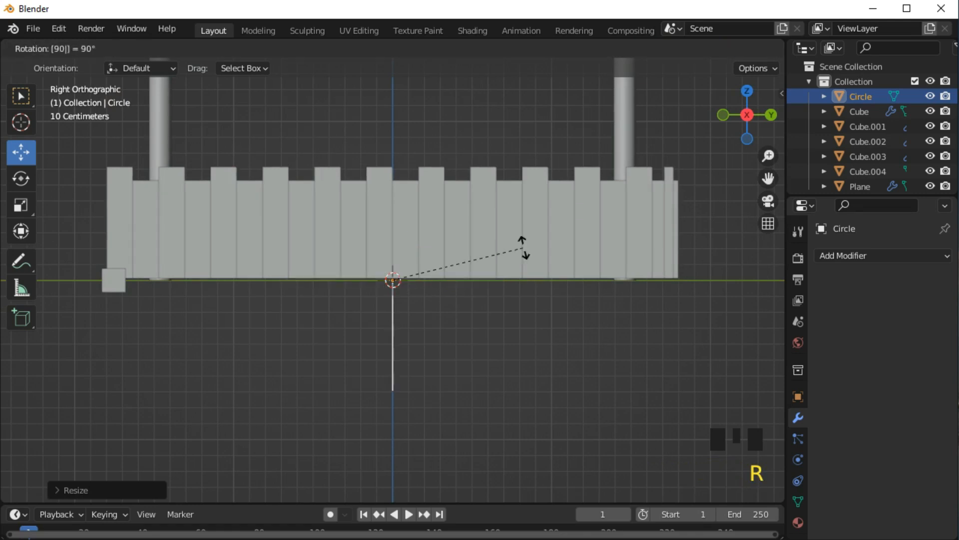
type("y")
key("Return")
key("s")
left_click(565, 166)
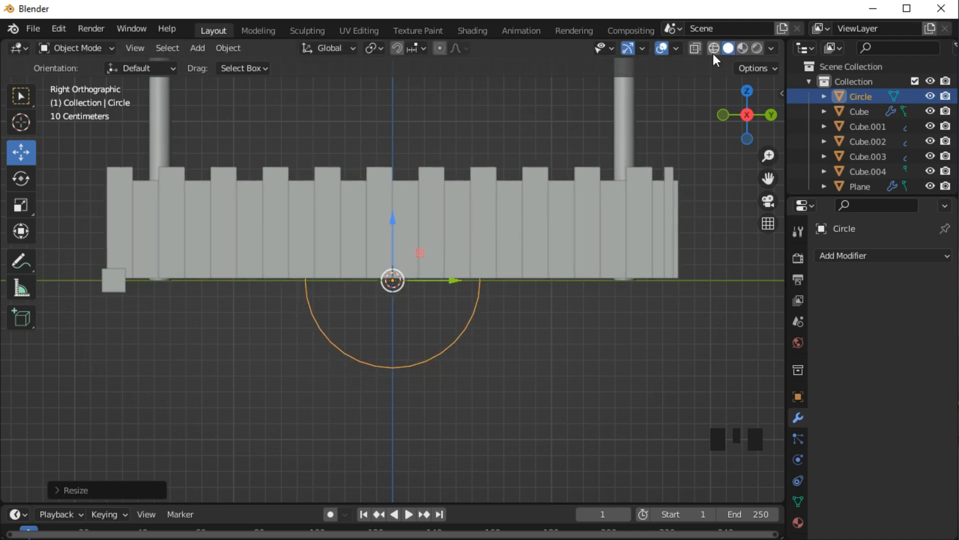
Step: Shrink the upright circle uniformly to about half the fence's height, using X-ray display while scaling
left_click(696, 49)
key("s")
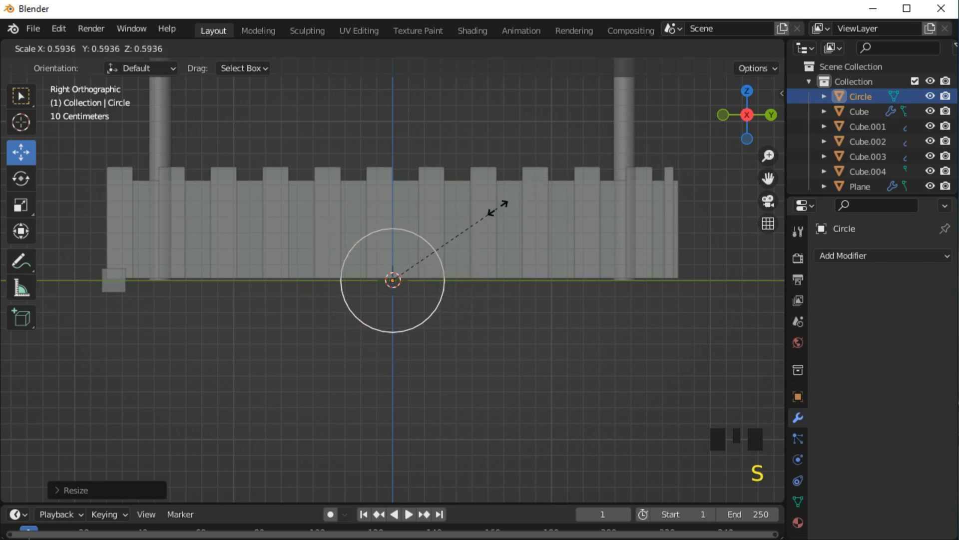
left_click(457, 237)
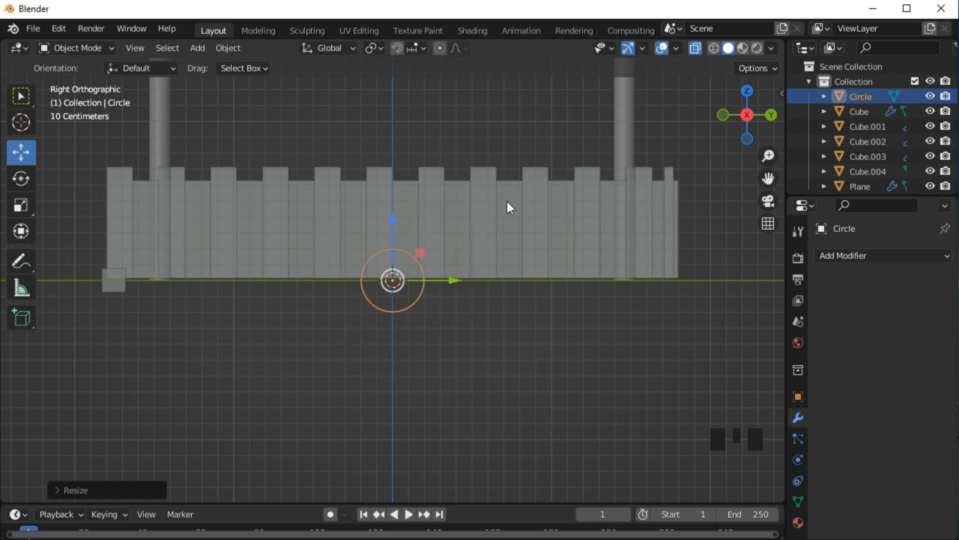
key("s")
left_click(481, 206)
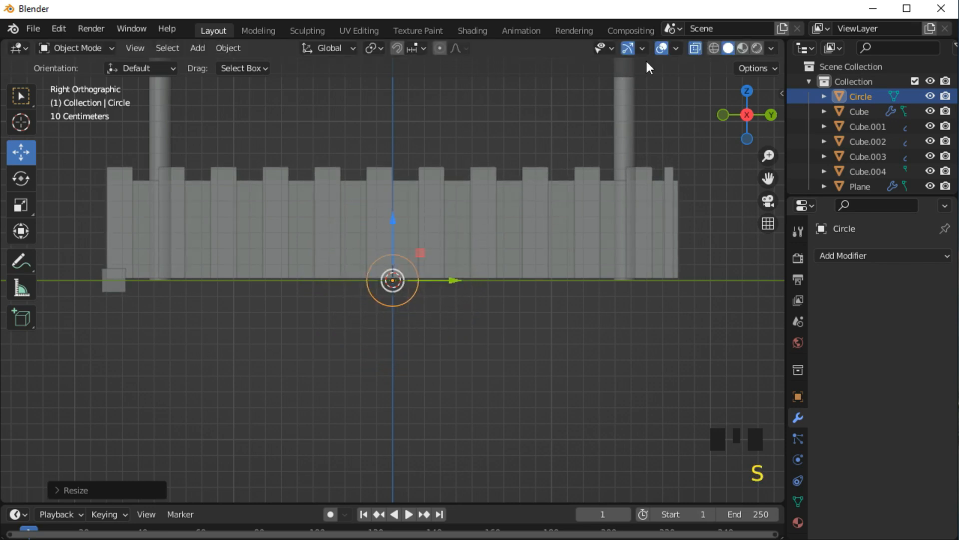
left_click(696, 48)
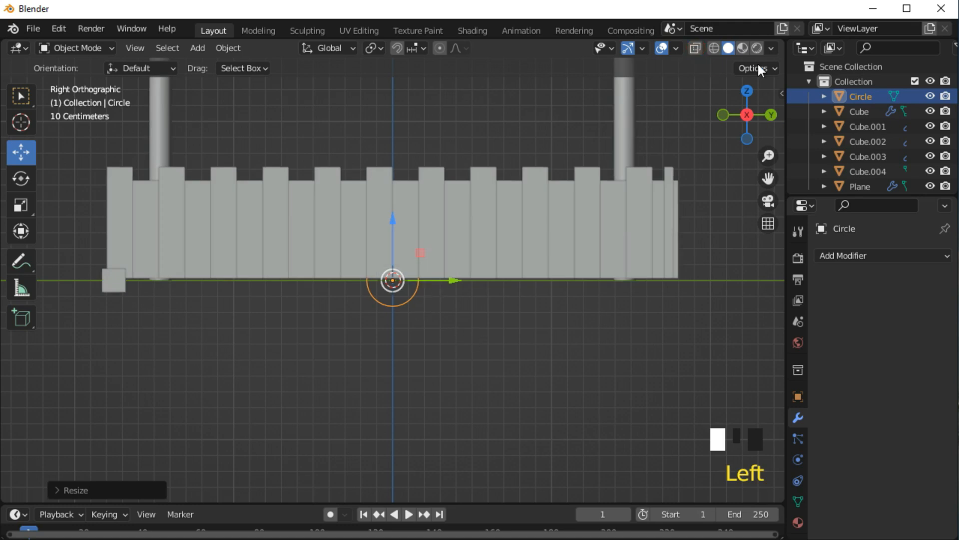
left_click(695, 49)
left_click(695, 49)
Step: Isolate the circle in local view and fill its outline with a face in Edit Mode
middle_click_drag(649, 93, 487, 396)
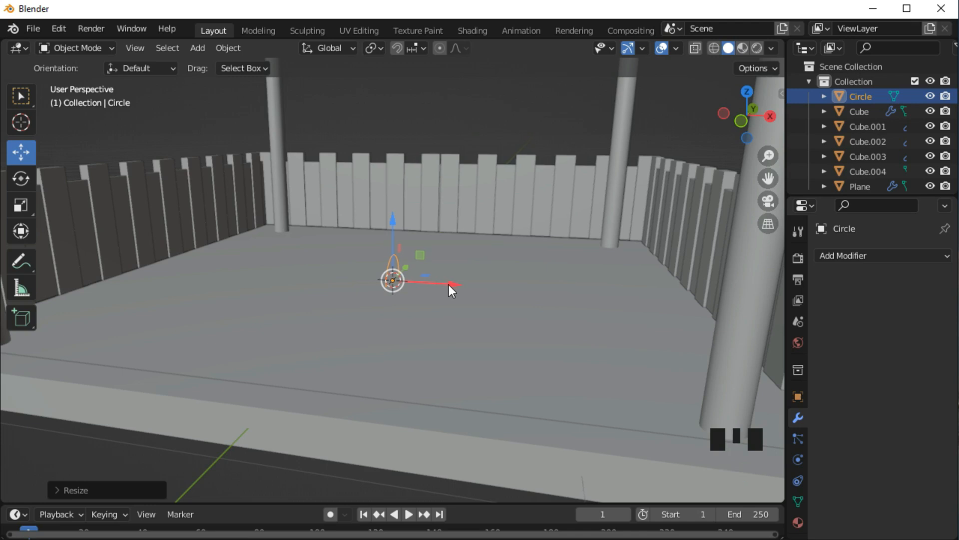
key("KP_Divide")
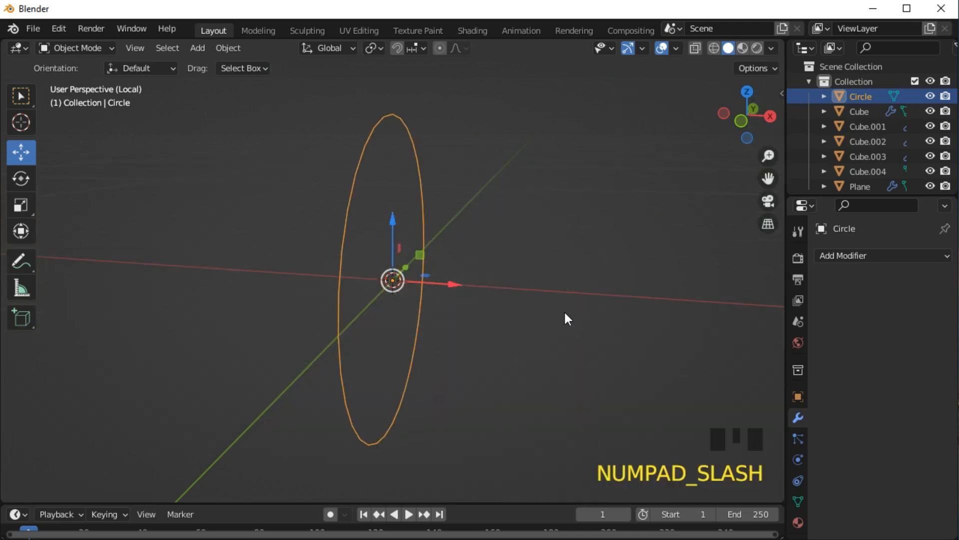
key("KP_1")
key("KP_3")
key("Tab")
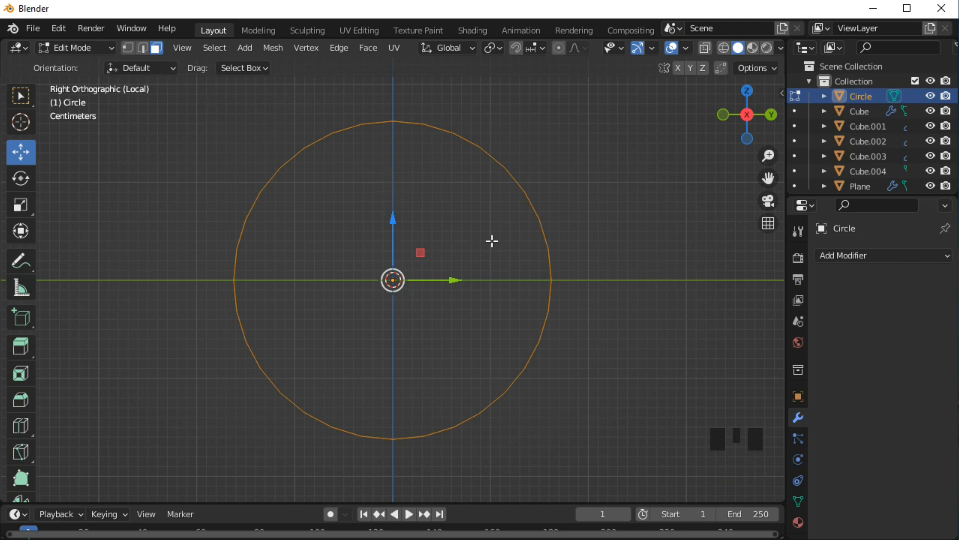
key("f")
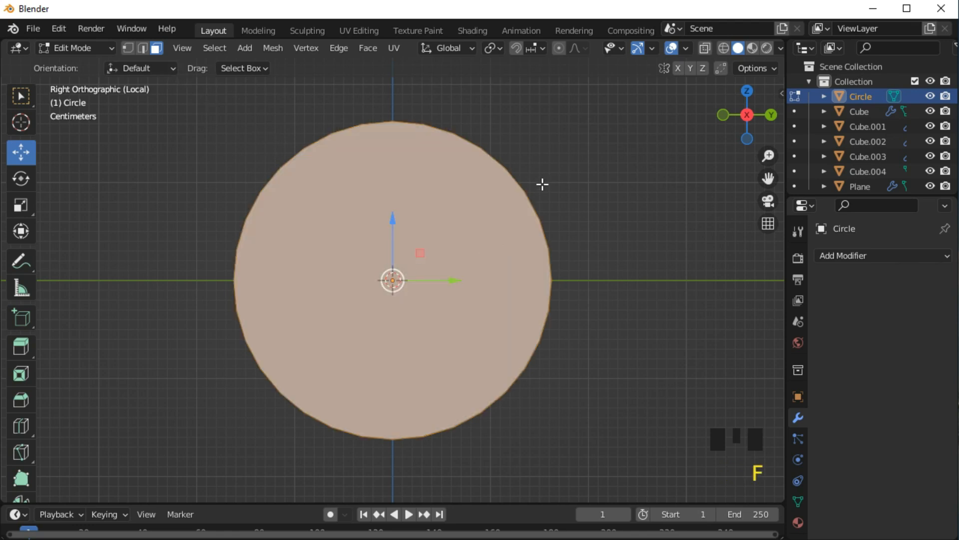
Step: Inset the disc's face by about 0.11 m and extrude the inner face outward by about 0.05 m
key("i")
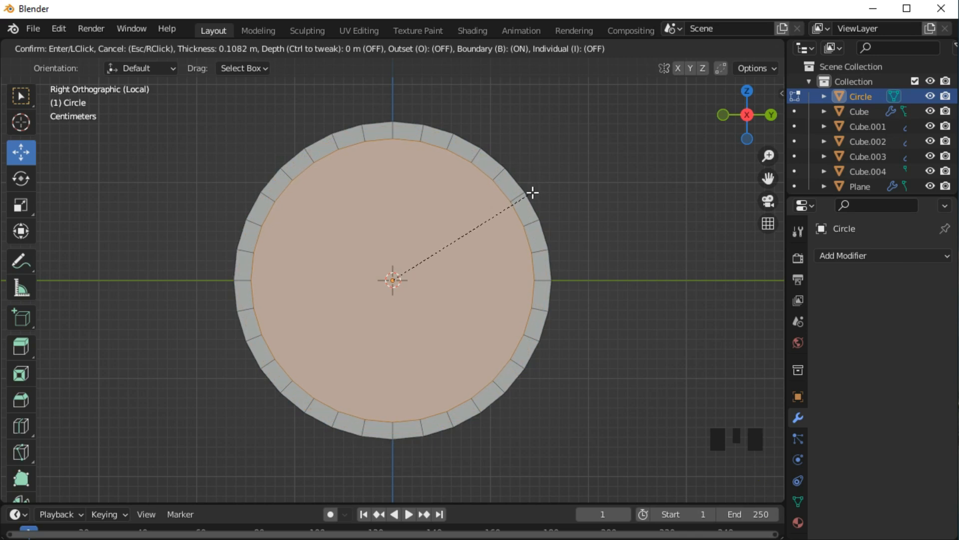
left_click(532, 192)
middle_click_drag(532, 192, 413, 275)
key("e")
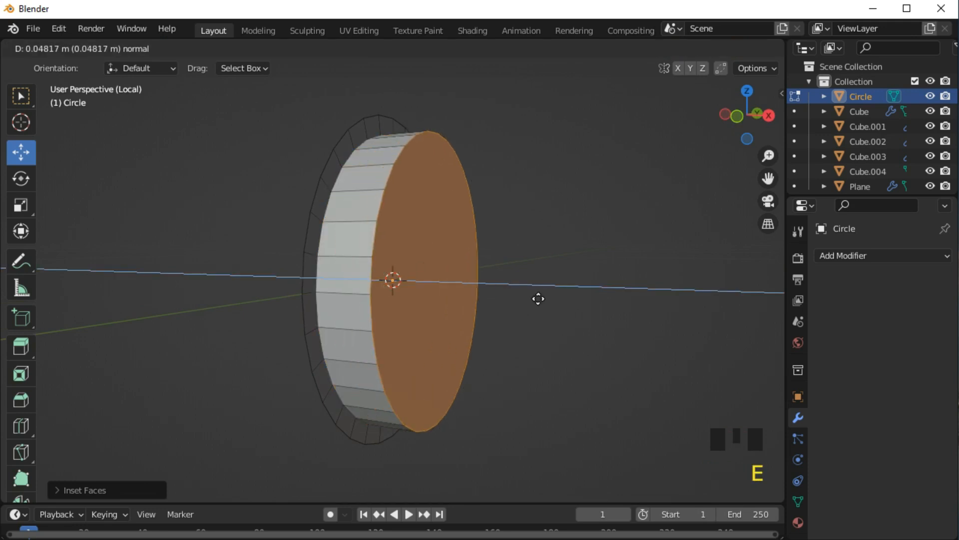
left_click(553, 300)
Step: Inset the extruded front face again to form a second ring about as wide as the first
key("KP_7")
key("KP_3")
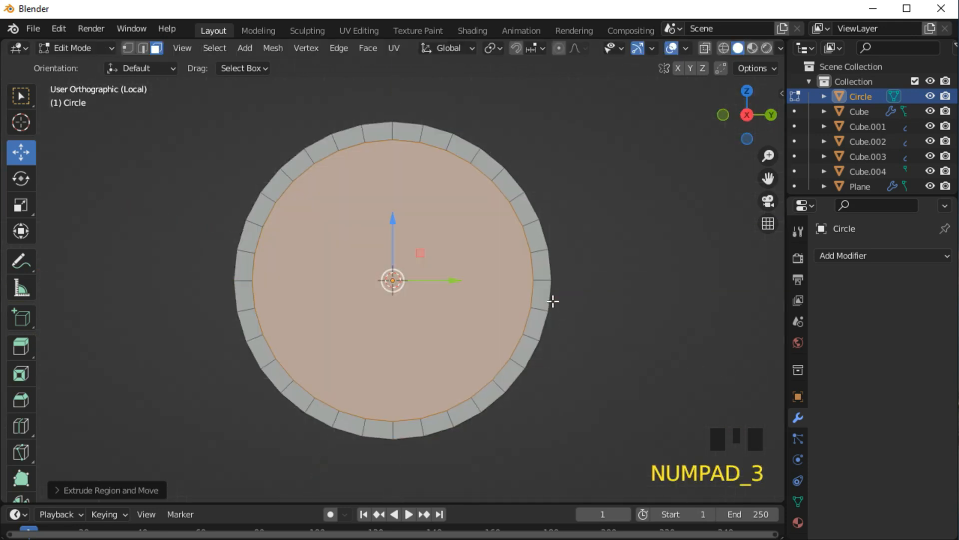
key("i")
left_click(618, 266)
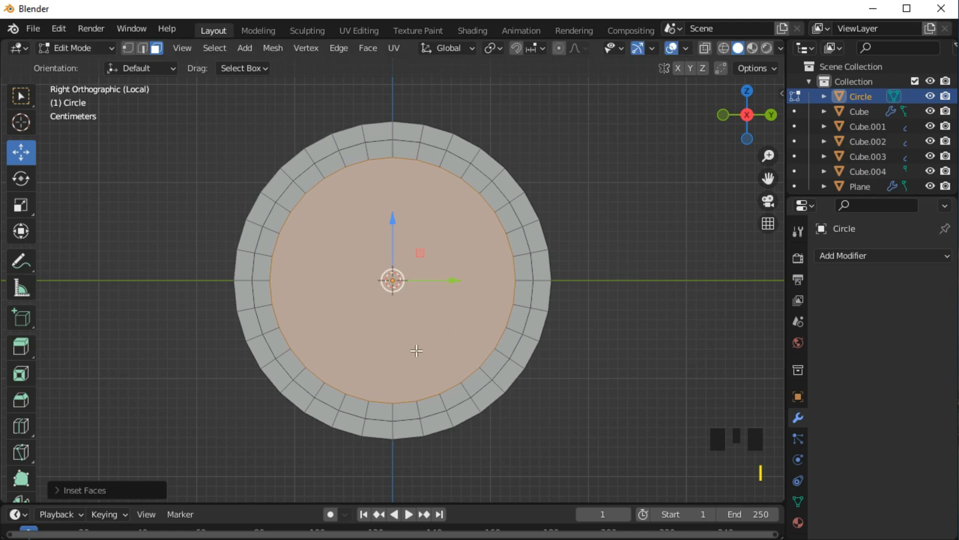
Step: Extrude the hub's inner front face inward and scale it down slightly to form a tapered recess
middle_click_drag(417, 350, 509, 355)
key("e")
left_click(589, 336)
key("e")
right_click(576, 338)
key("s")
left_click(584, 331)
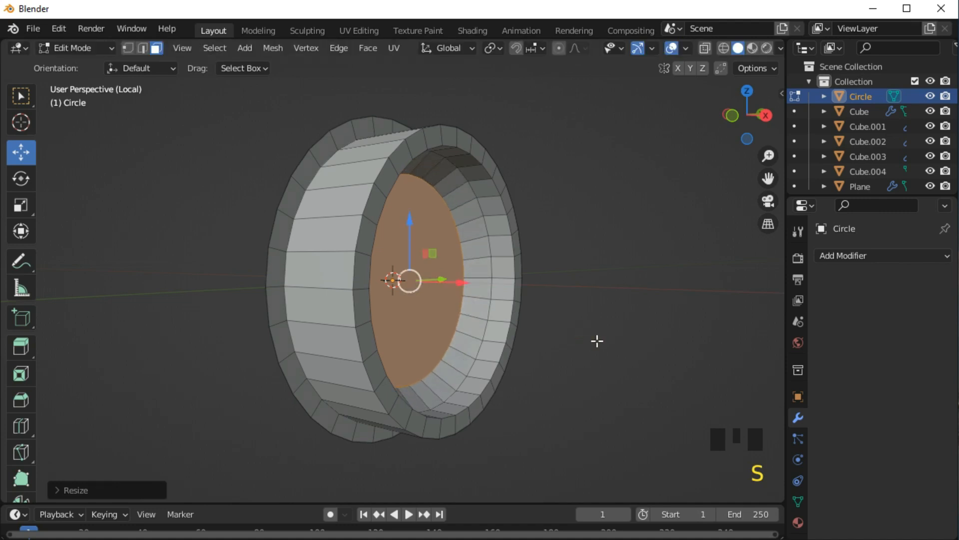
Step: Extrude the recessed face deeper, shrink it to a small centre disc, and push it further back along X to form a cone
key("e")
left_click(569, 338)
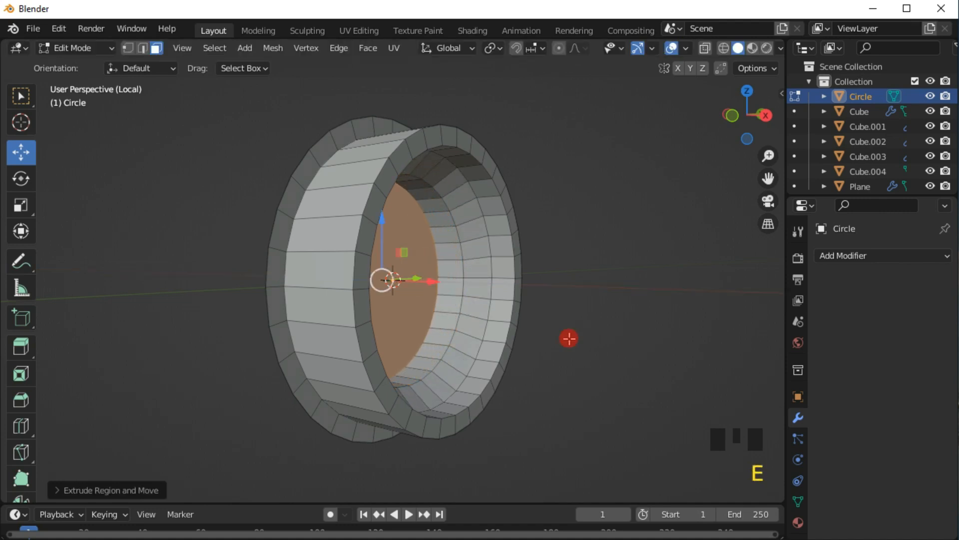
key("s")
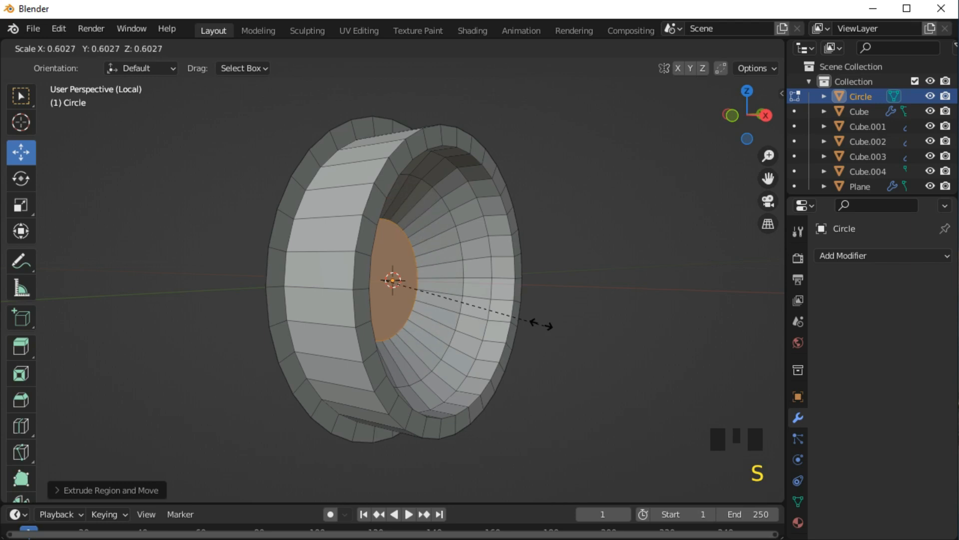
left_click(481, 307)
middle_click_drag(480, 306, 425, 285)
left_click_drag(424, 279, 420, 279)
key("s")
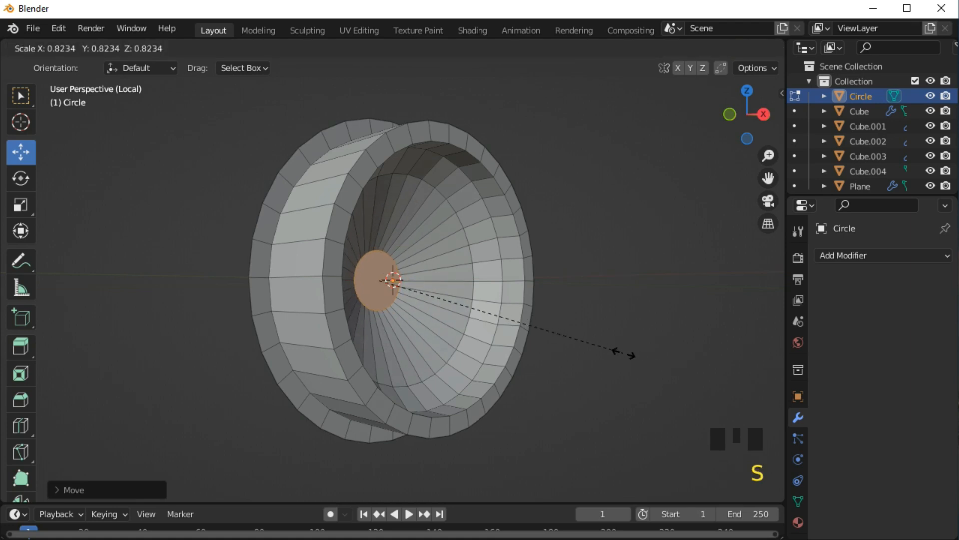
left_click(621, 353)
Step: Add evenly spaced loop cuts around the hub's conical surface and around the neighbouring sloped band of the recess
key("ctrl+r")
scroll(445, 314, "up", 10)
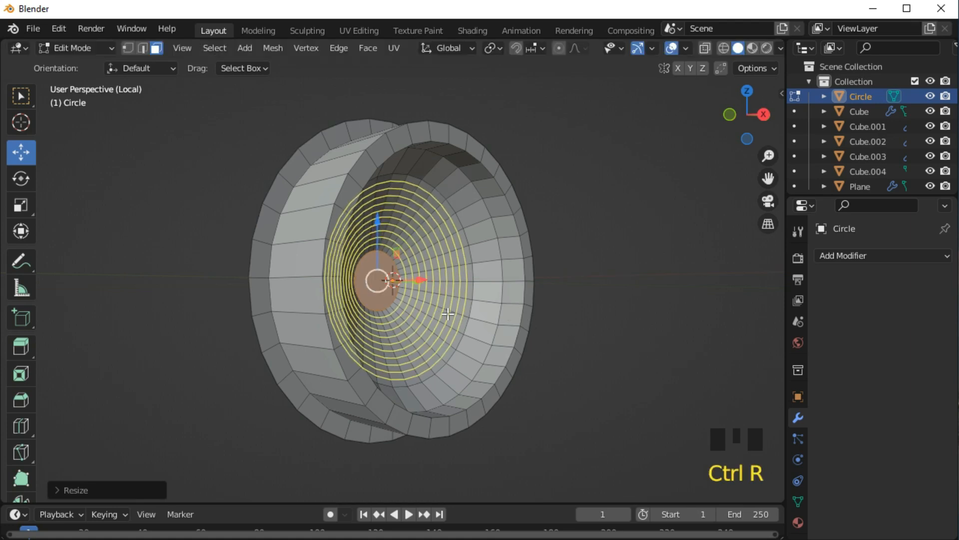
left_click(445, 314)
right_click(446, 314)
key("ctrl+r")
left_click(485, 302)
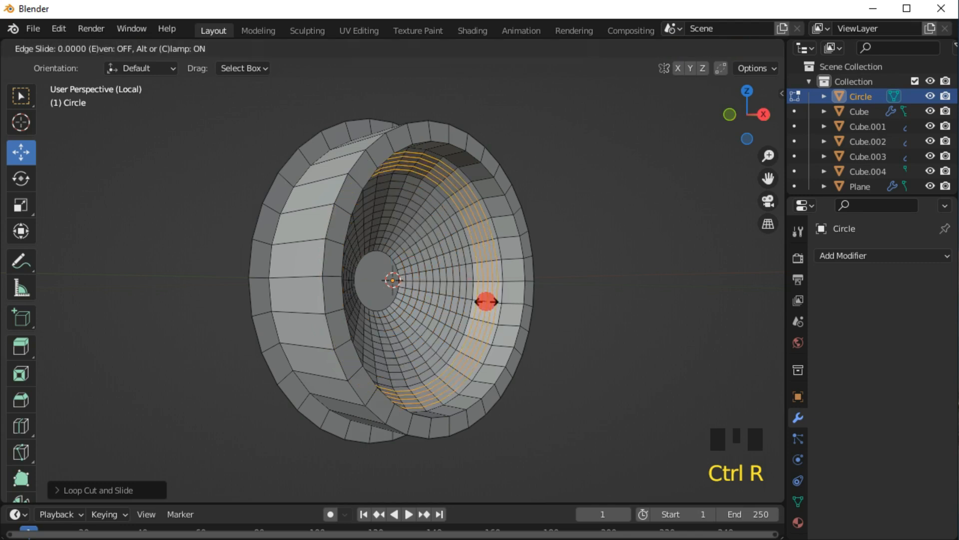
right_click(487, 303)
Step: Add evenly spaced loop cuts around the outermost inner wall of the recess and around the hub's flat front rim
key("ctrl+r")
scroll(514, 305, "up", 7)
left_click(514, 306)
key("ctrl+r")
scroll(524, 232, "up", 4)
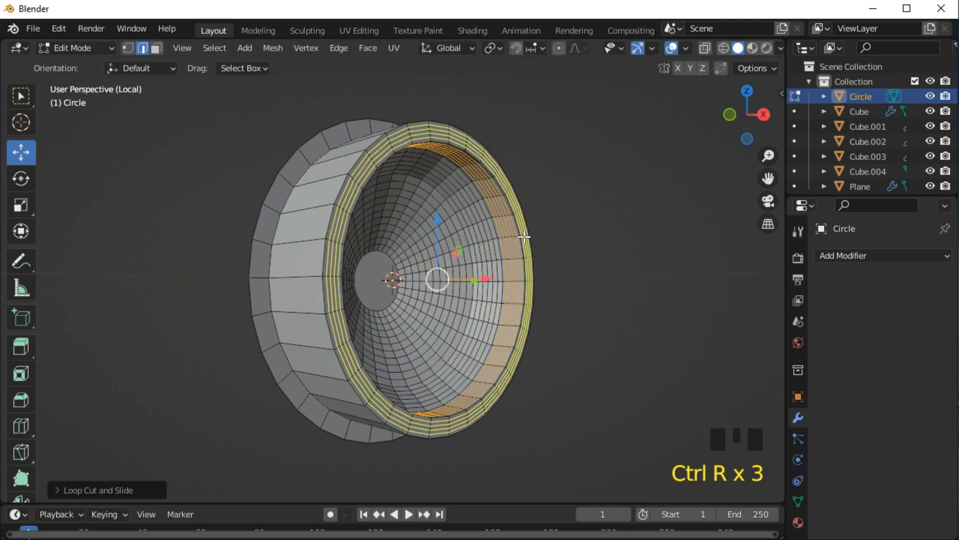
left_click(524, 236)
right_click(525, 233)
Step: Extrude the outer edge loop of the hub's back flange backward along X by about 0.033 m
middle_click_drag(349, 318, 360, 320)
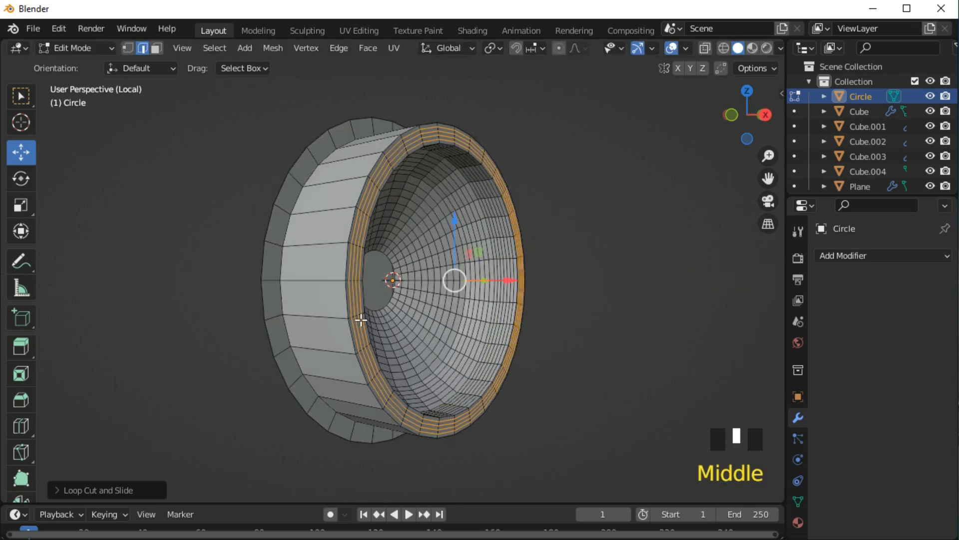
left_click(141, 48)
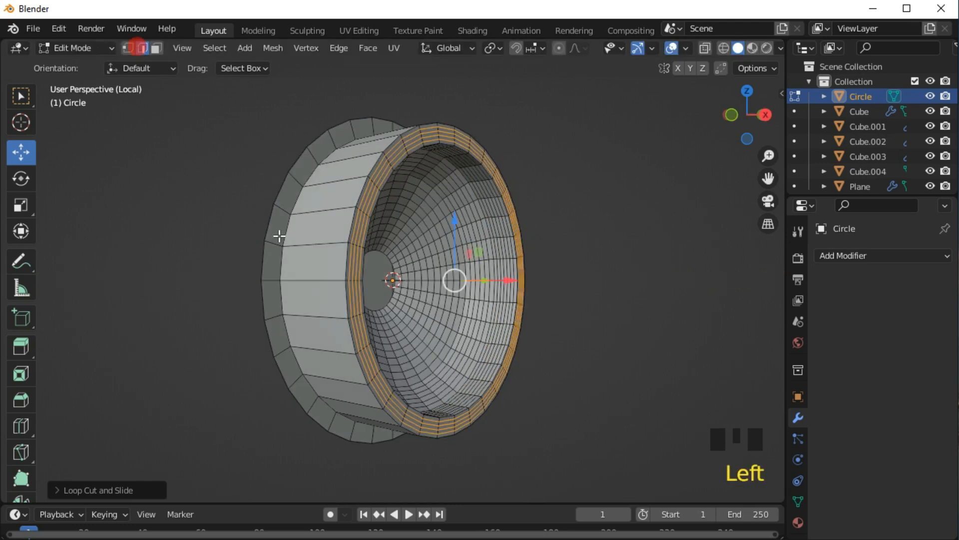
left_click(268, 235)
left_click(267, 235, "alt")
middle_click_drag(245, 258, 324, 262)
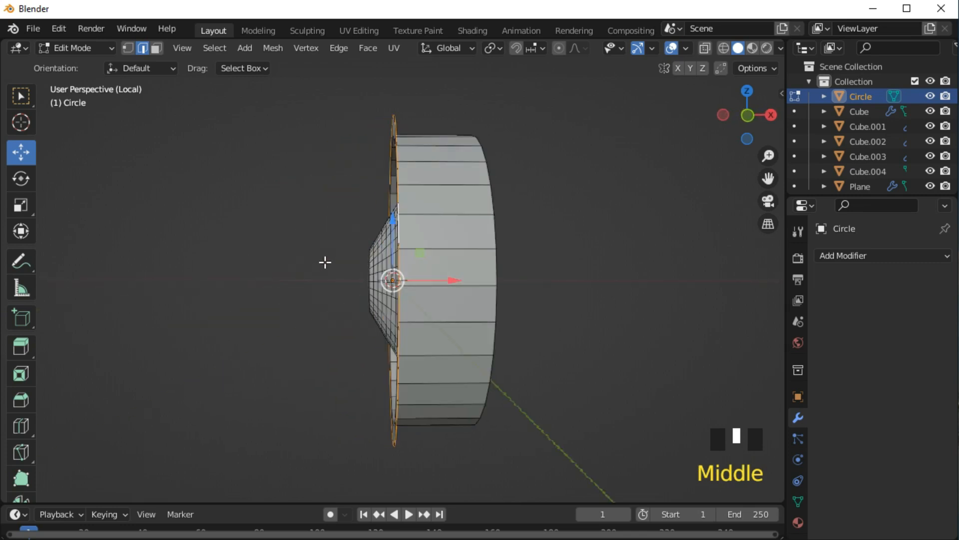
key("e")
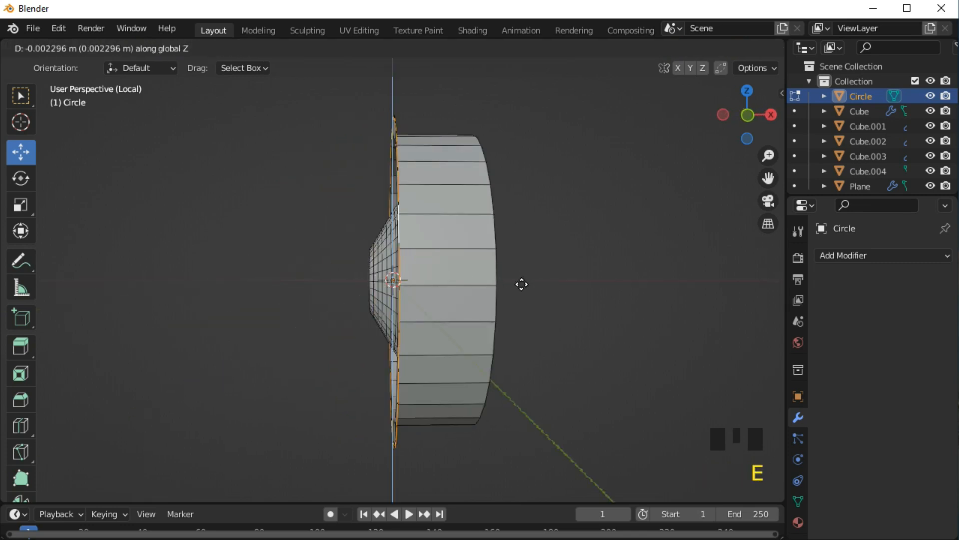
key("x")
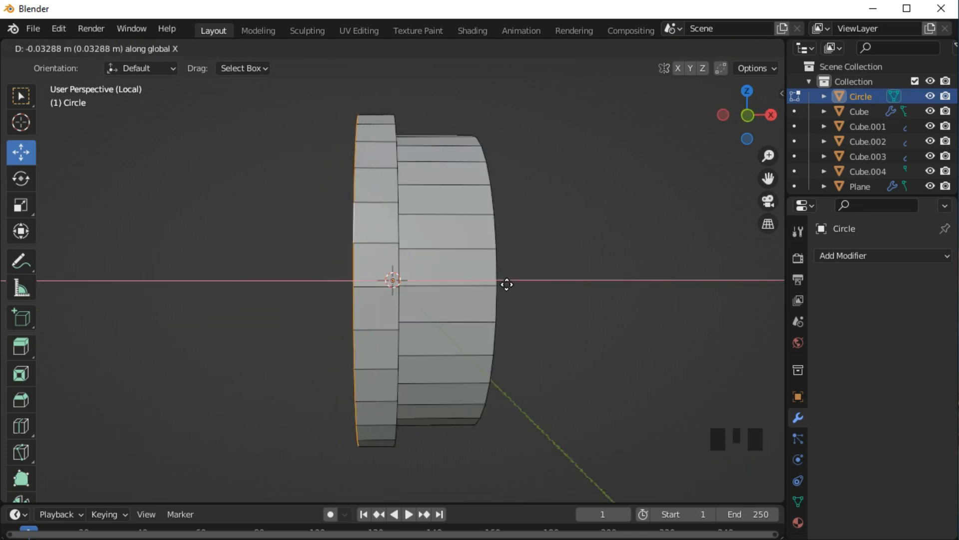
left_click(506, 284)
Step: Select the flange's outer rim face loop and extrude the faces along their normals to a little over twice the flange's radius
middle_click_drag(506, 281, 281, 226)
left_click_drag(419, 286, 283, 225)
left_click(155, 49)
middle_click_drag(319, 240, 421, 310)
left_click(301, 229, "alt")
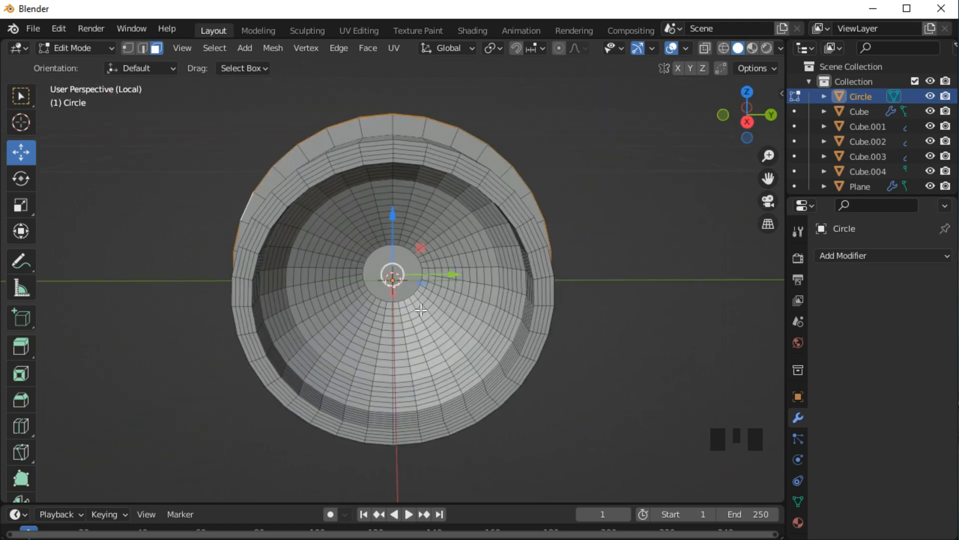
key("KP_7")
key("KP_3")
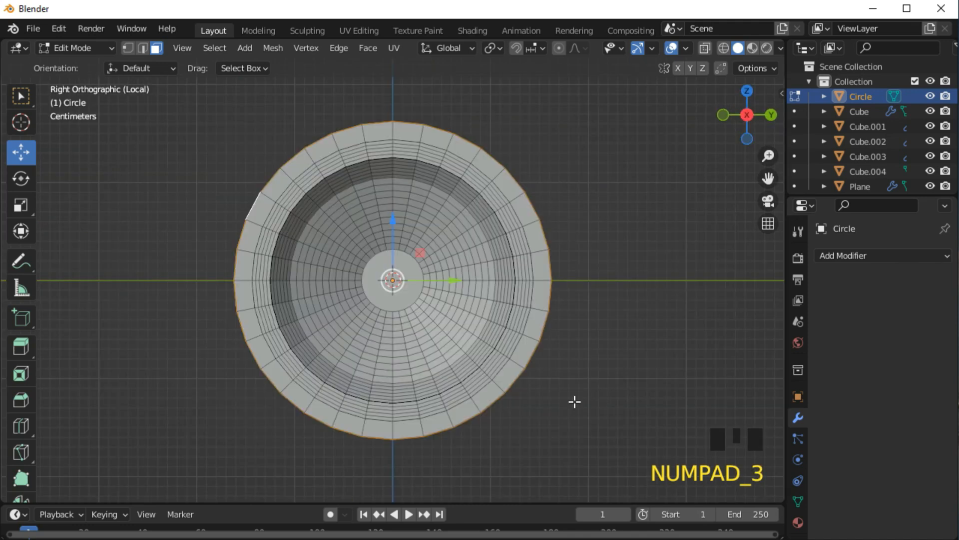
scroll(565, 395, "down", 6)
key("alt+e")
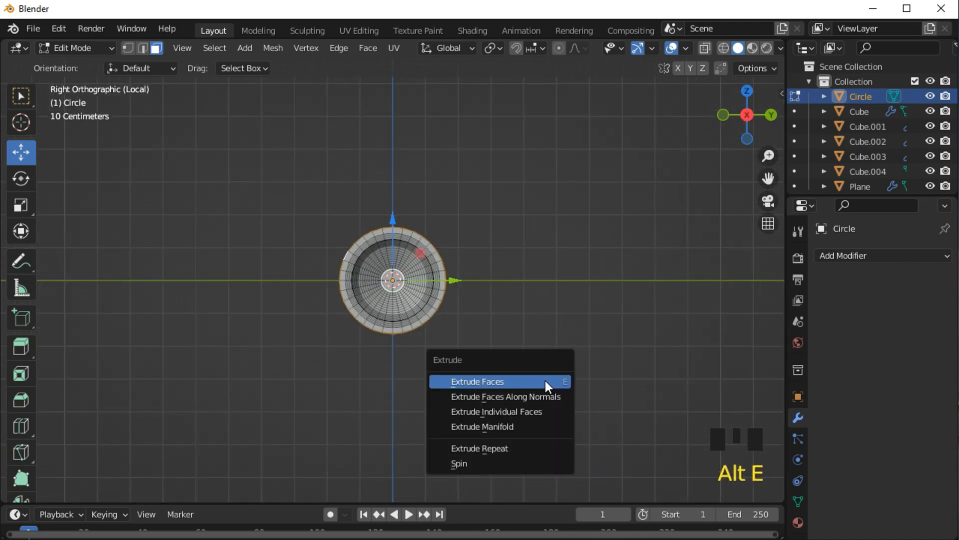
left_click(542, 396)
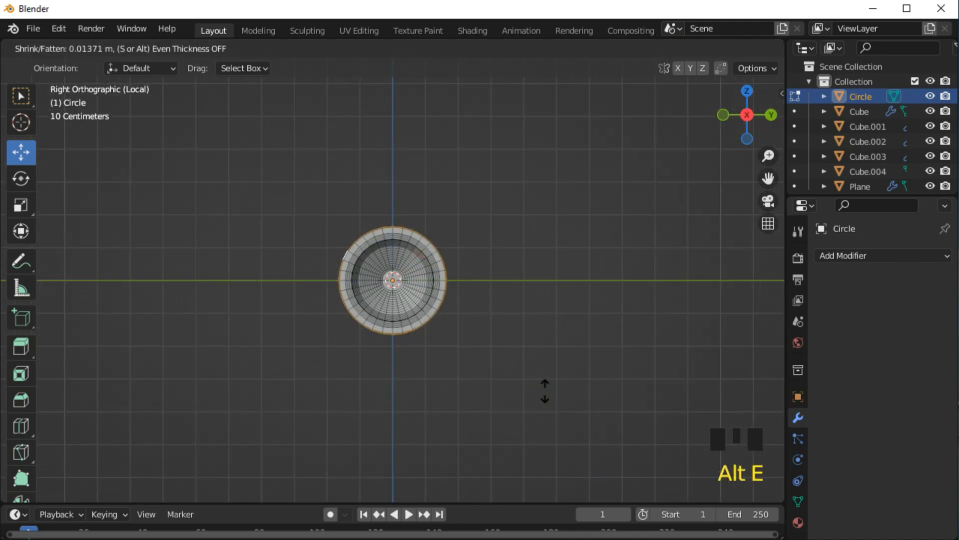
left_click(676, 176)
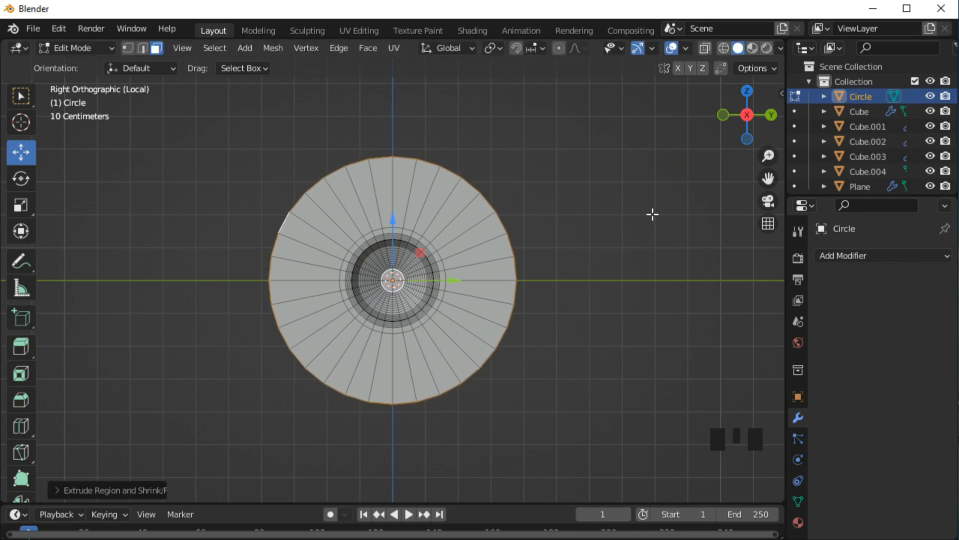
Step: Bring the fence back into view and scale the disc's outer rim up by about 1.45 against it, using X-ray display
key("KP_Divide")
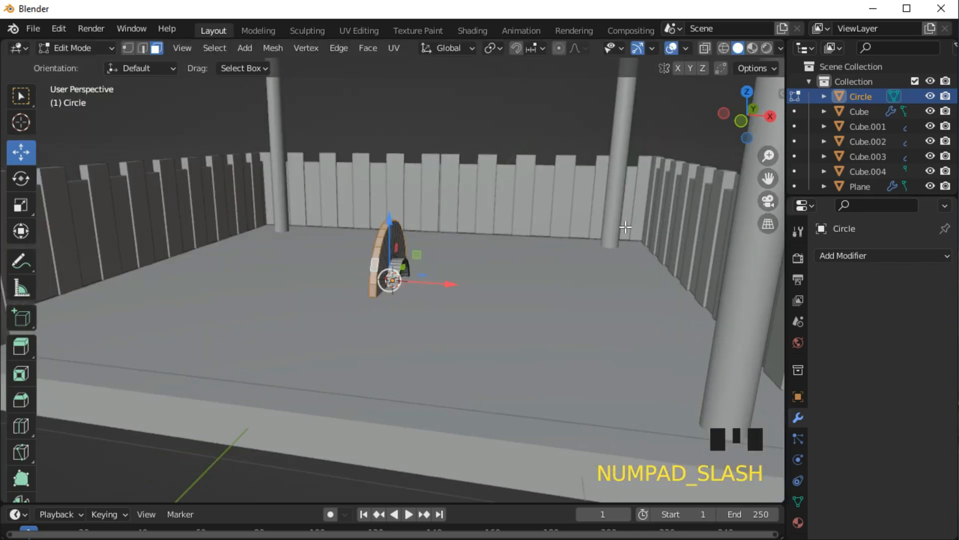
key("KP_3")
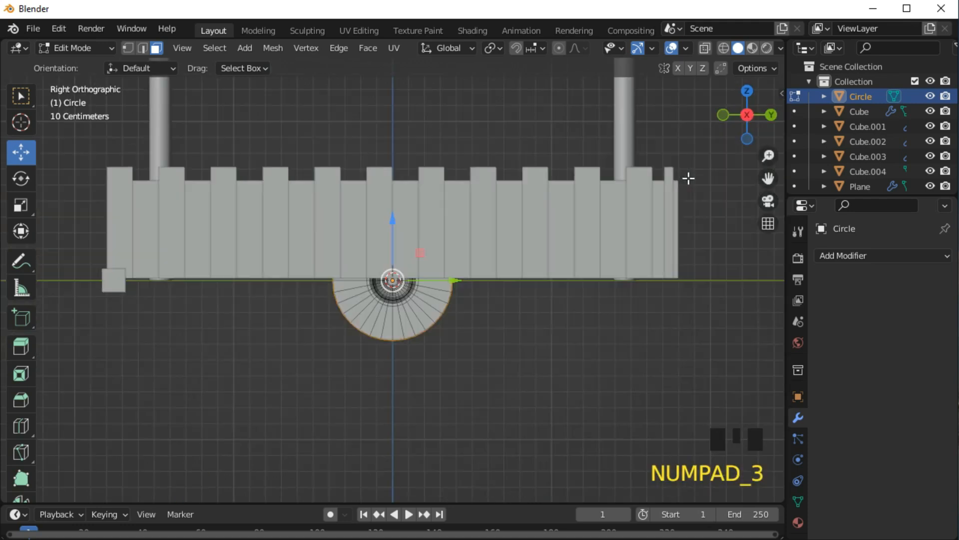
left_click(706, 48)
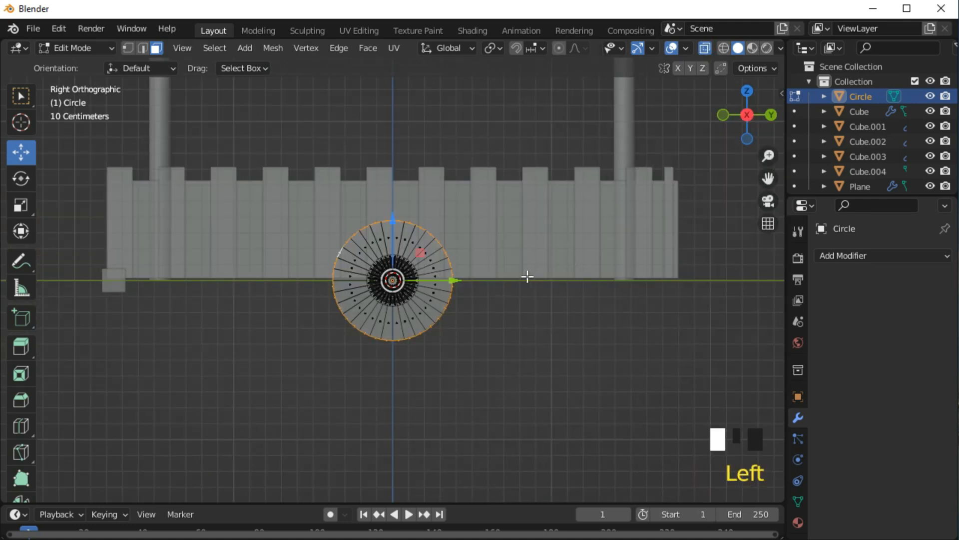
key("s")
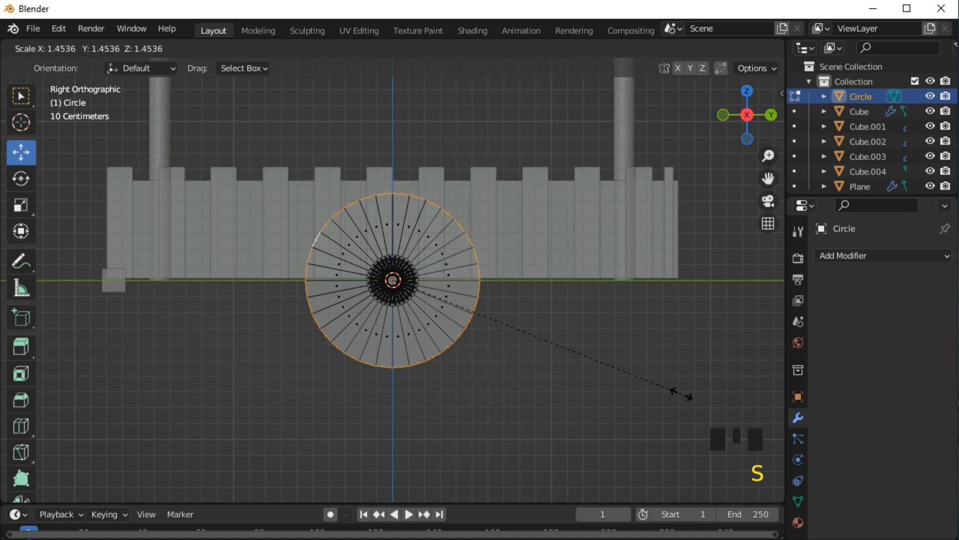
left_click(682, 396)
left_click(705, 47)
middle_click_drag(590, 259, 579, 294)
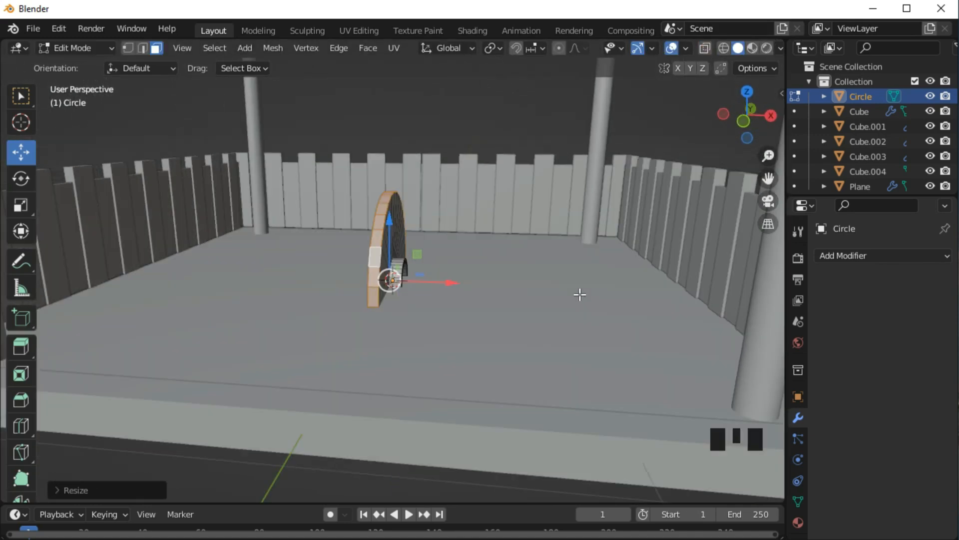
Step: Isolate the disc in local view and delete the large ring of faces on its back side
key("KP_Divide")
middle_click_drag(576, 246, 490, 248)
scroll(377, 179, "up", 2)
left_click(439, 237)
left_click(430, 222, "alt")
key("x")
left_click(473, 285)
Step: Add two loop cuts around the disc's large front face ring, sliding both outward to sit close together near the rim
middle_click_drag(566, 283, 431, 243)
left_click(431, 243)
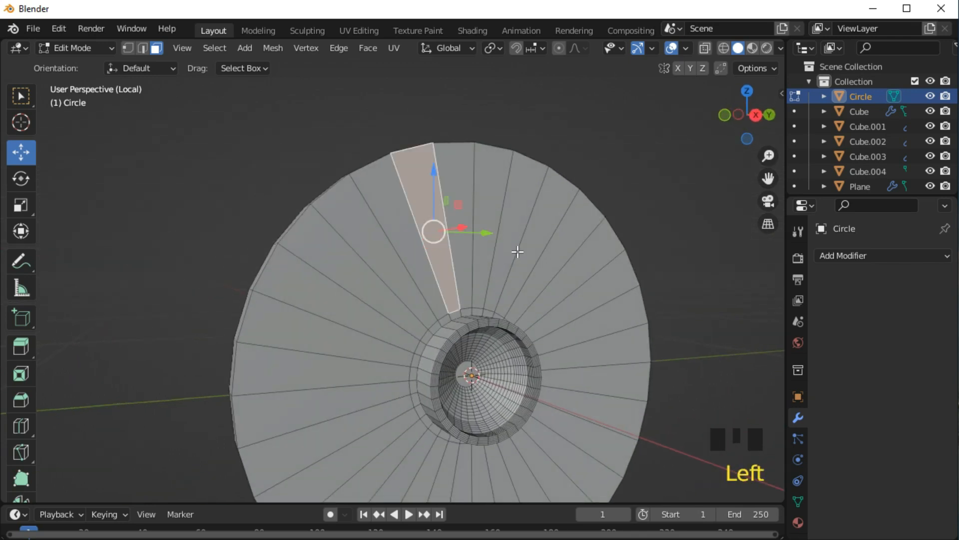
key("KP_3")
key("ctrl+r")
left_click(637, 283)
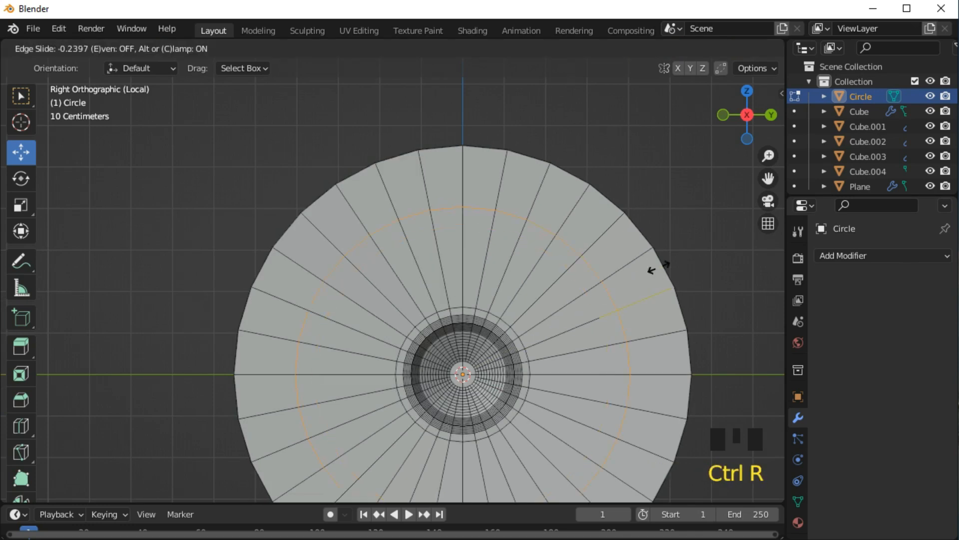
left_click(682, 252)
key("ctrl+r")
left_click(577, 317)
left_click(630, 292)
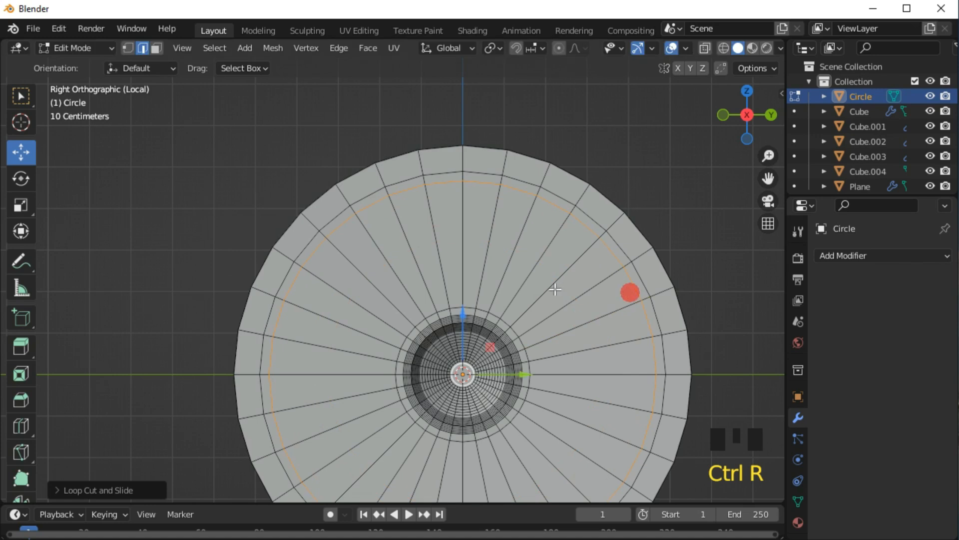
Step: Select the wide ring of front faces between hub and rim and inset each face individually by about 0.067 m
left_click(155, 48)
left_click(385, 284, "alt")
middle_click_drag(669, 215, 666, 193, "shift")
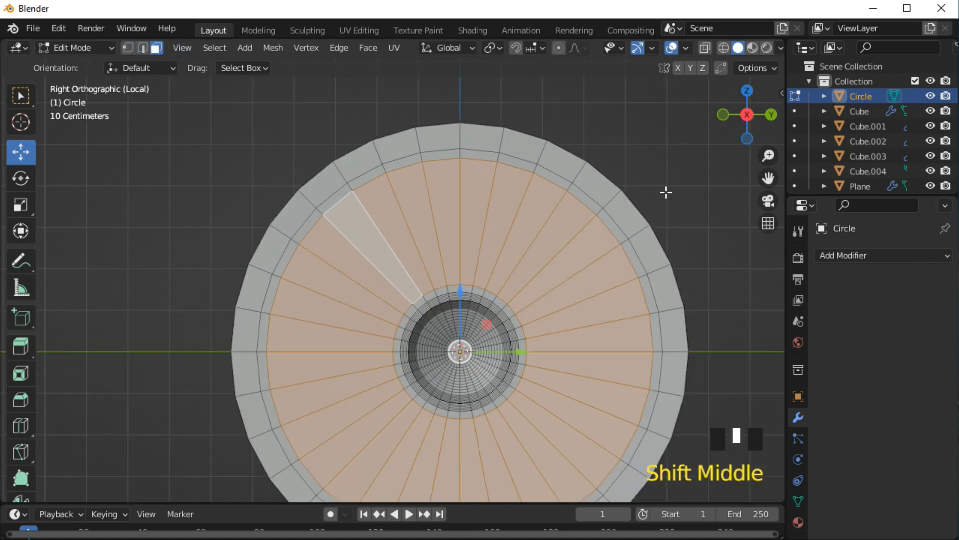
key("i")
key("i")
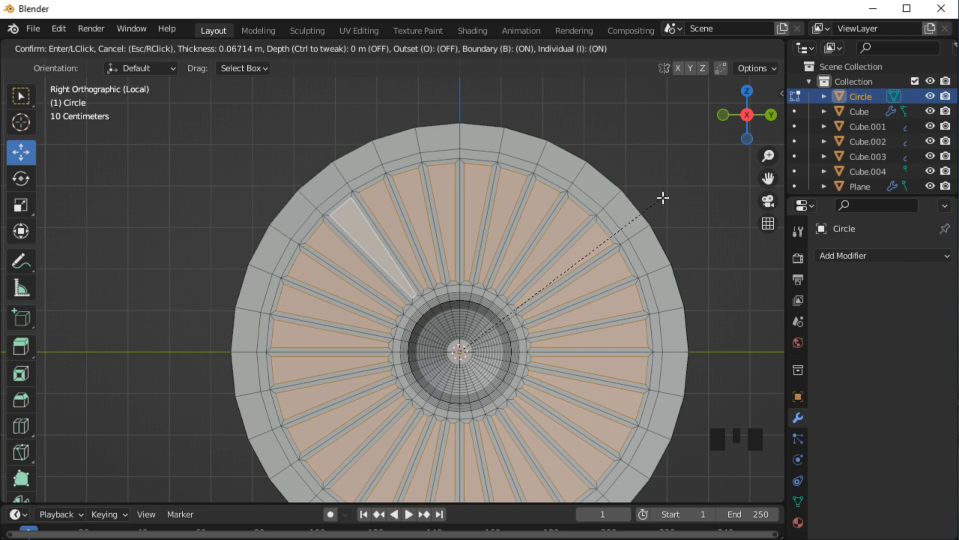
left_click(663, 198)
middle_click_drag(649, 208, 533, 333)
key("ctrl+shift+z")
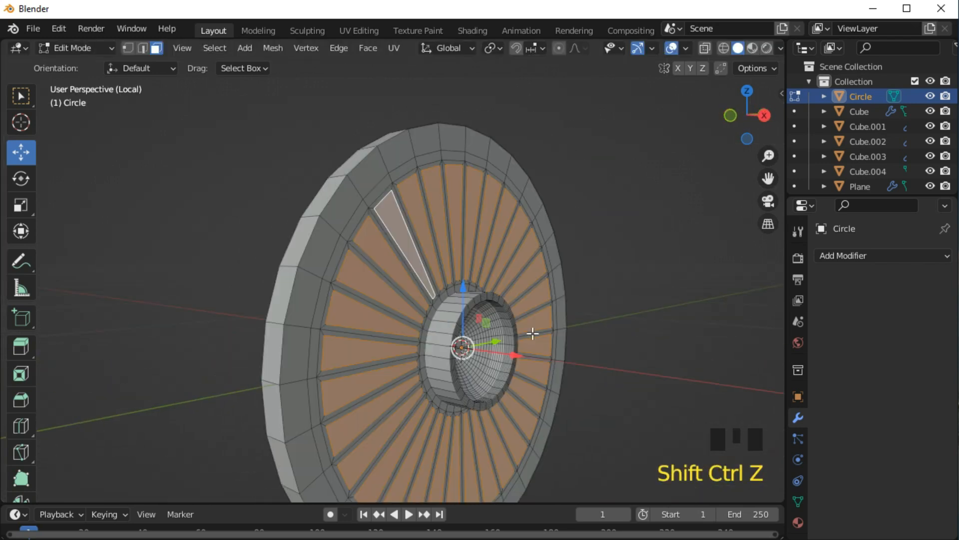
Step: Extrude the inset wedge faces backward by about 0.038 m and delete them to leave open gaps between the spokes
key("e")
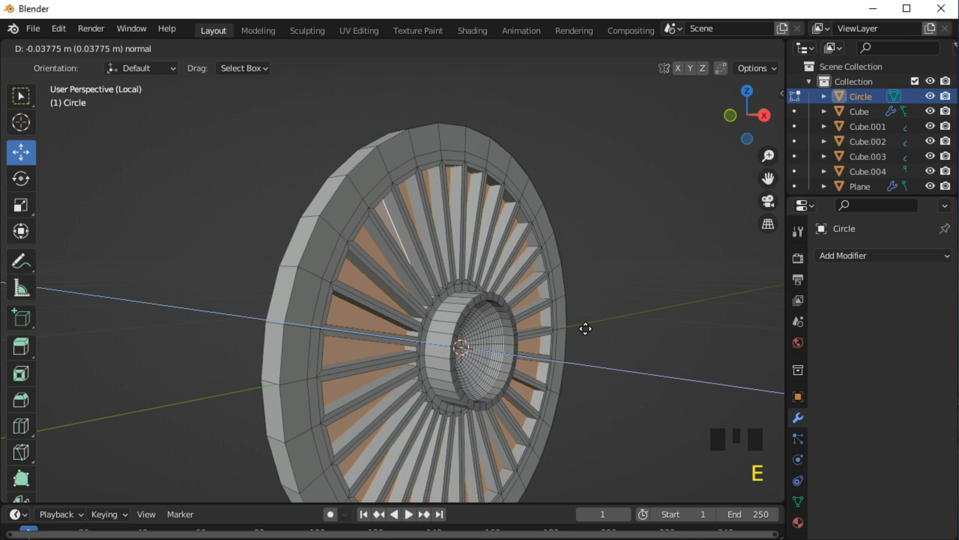
left_click(585, 328)
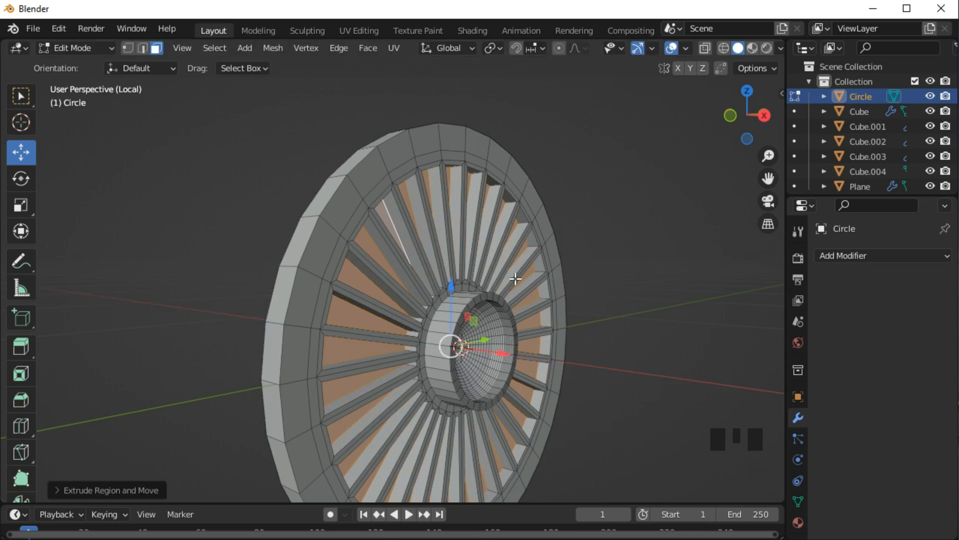
middle_click_drag(515, 279, 603, 277)
left_click_drag(468, 341, 465, 343)
key("x")
left_click(505, 343)
Step: Select the outermost front face loop of the wheel and extrude it slightly forward as a raised rim
middle_click_drag(648, 332, 505, 342)
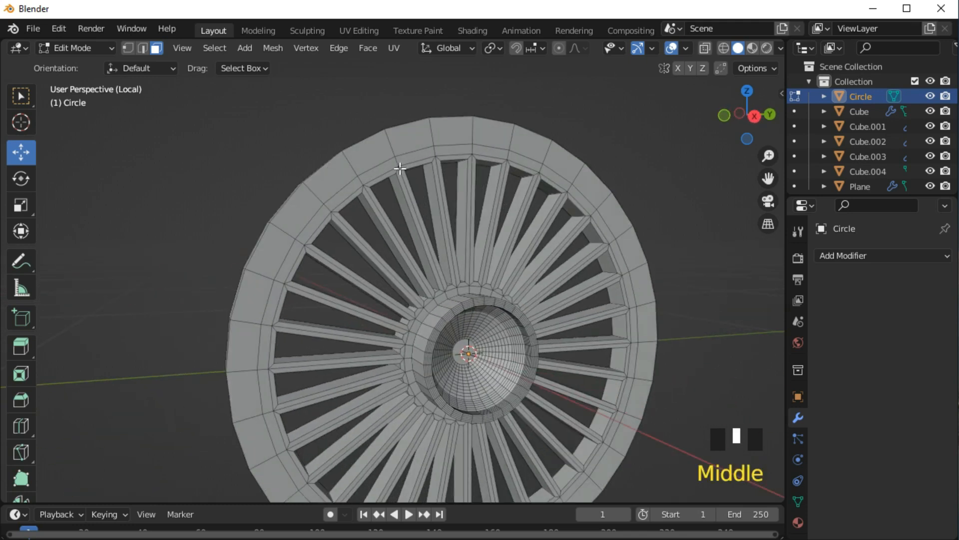
left_click(391, 150, "alt")
middle_click_drag(372, 190, 507, 345)
left_click_drag(508, 345, 520, 345)
key("ctrl+z")
key("e")
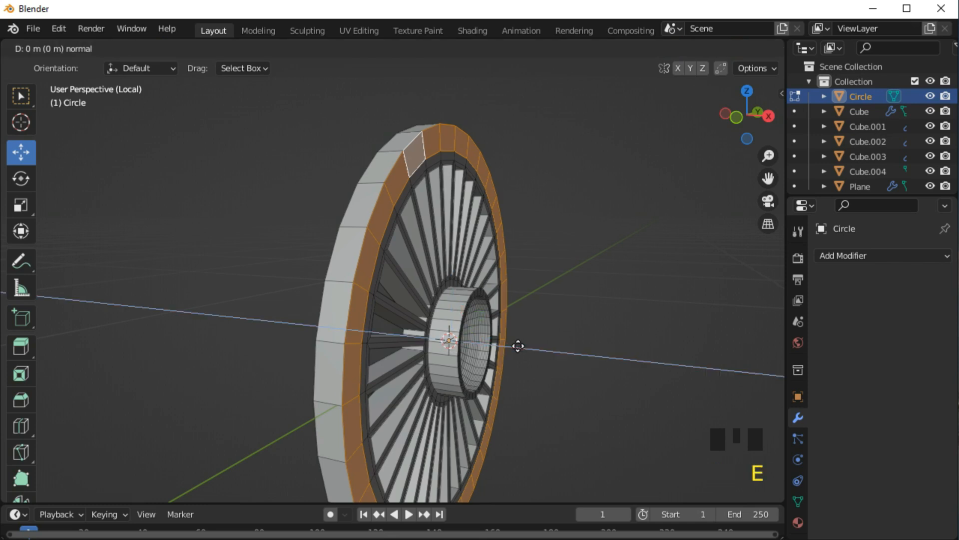
left_click(527, 347)
Step: Return to Object Mode, shade the wheel smooth and enable Auto Smooth for its normals
key("Tab")
middle_click_drag(532, 341, 449, 355)
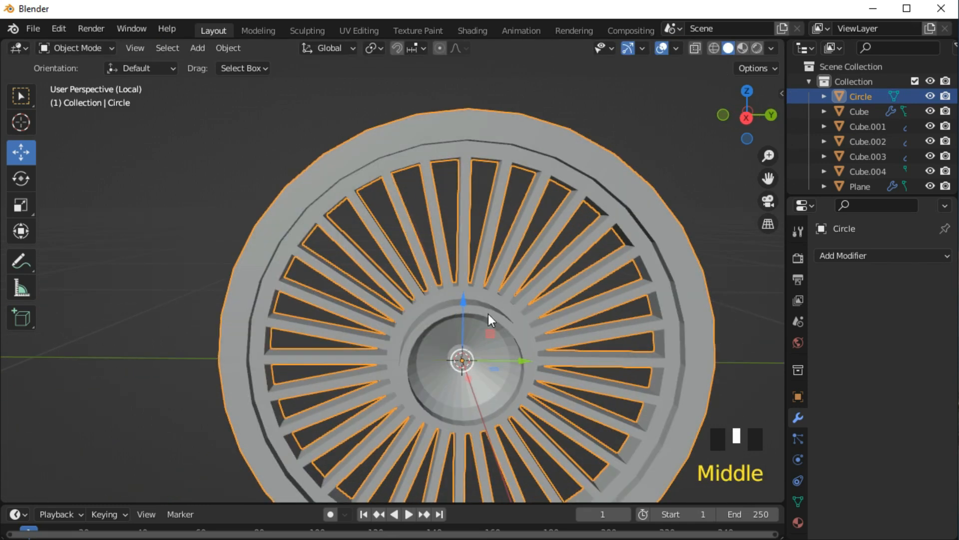
scroll(504, 322, "down", 3)
middle_click_drag(523, 331, 427, 293)
right_click(400, 262)
left_click(400, 260)
middle_click_drag(406, 262, 650, 450)
left_click(795, 499)
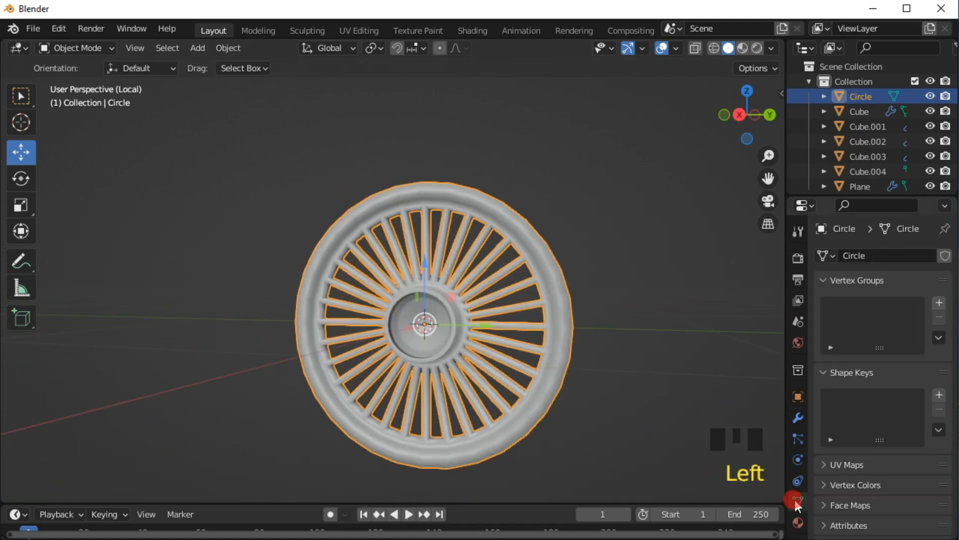
scroll(849, 488, "down", 2)
left_click(850, 486)
left_click(873, 509)
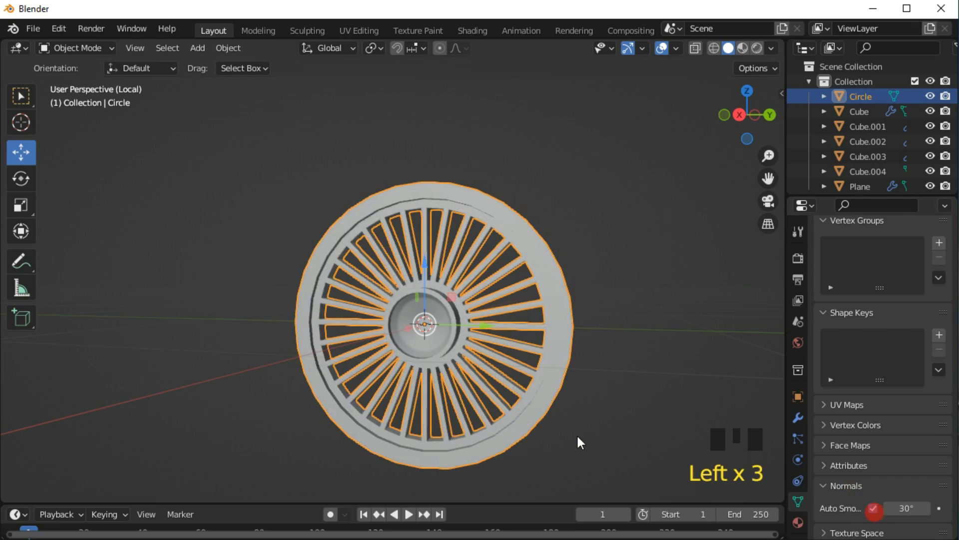
Step: Exit the wheel's local view so the whole pavilion is shown around it
middle_click_drag(578, 437, 634, 412)
left_click(635, 411)
middle_click_drag(470, 391, 413, 381)
scroll(414, 321, "up", 2)
scroll(421, 327, "down", 1)
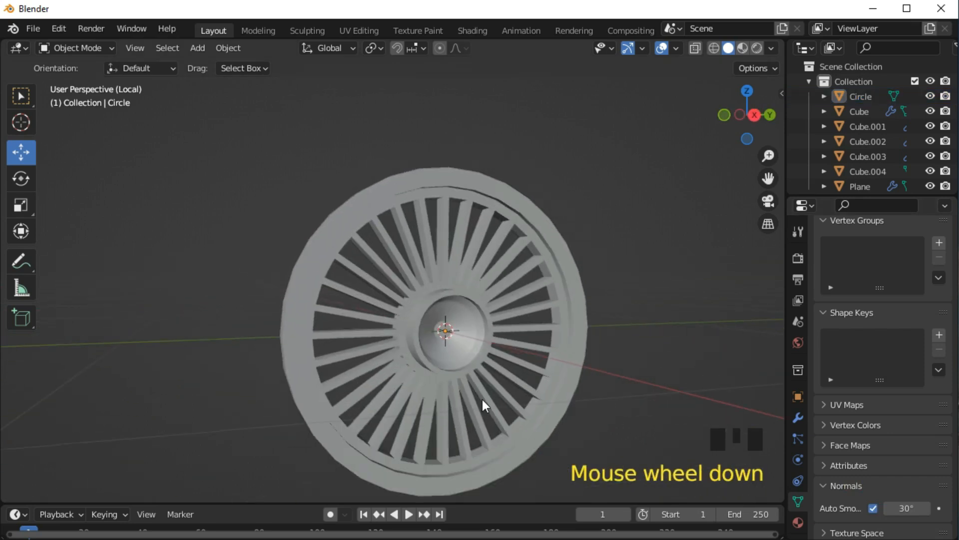
key("KP_3")
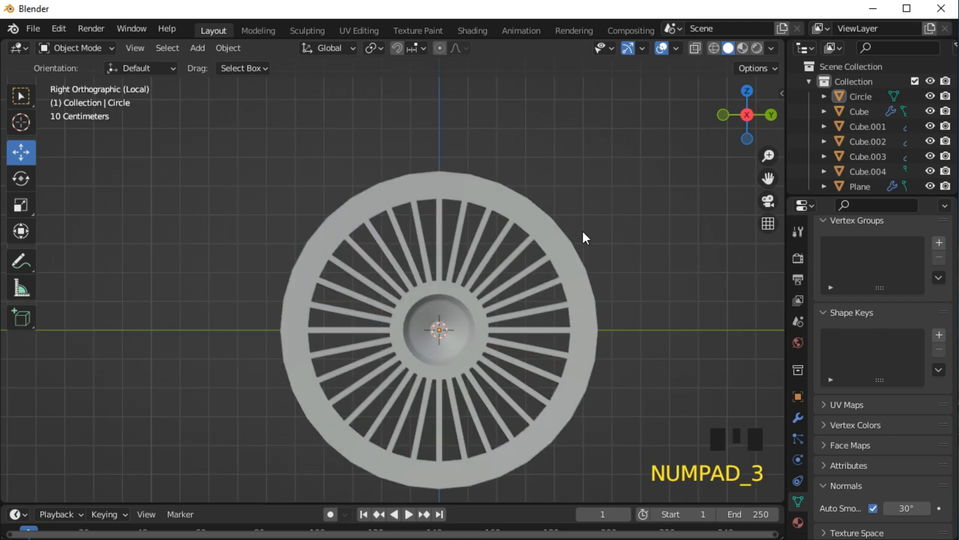
key("KP_Divide")
scroll(498, 275, "down", 4)
Step: Select the wheel at the pavilion's centre and add a Mirror modifier to it
left_click(391, 261)
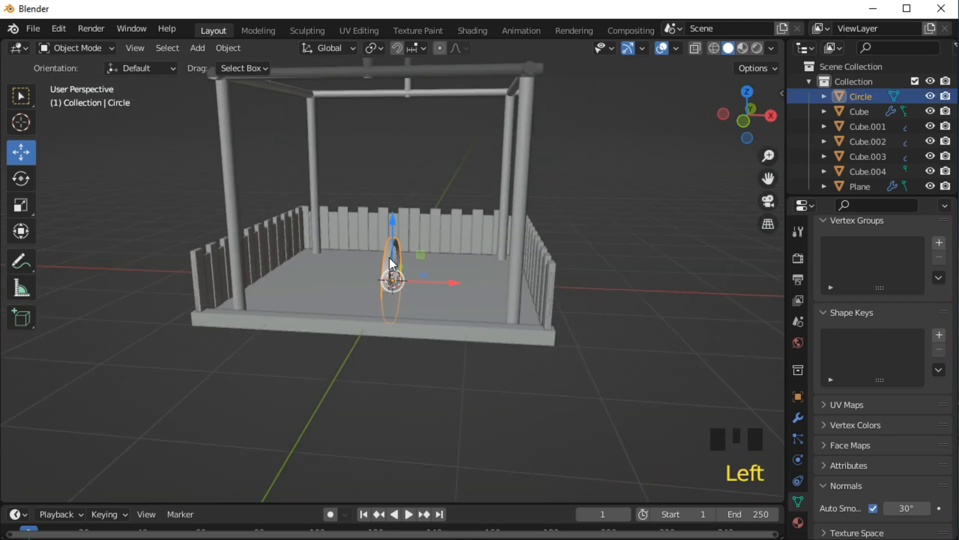
left_click(797, 418)
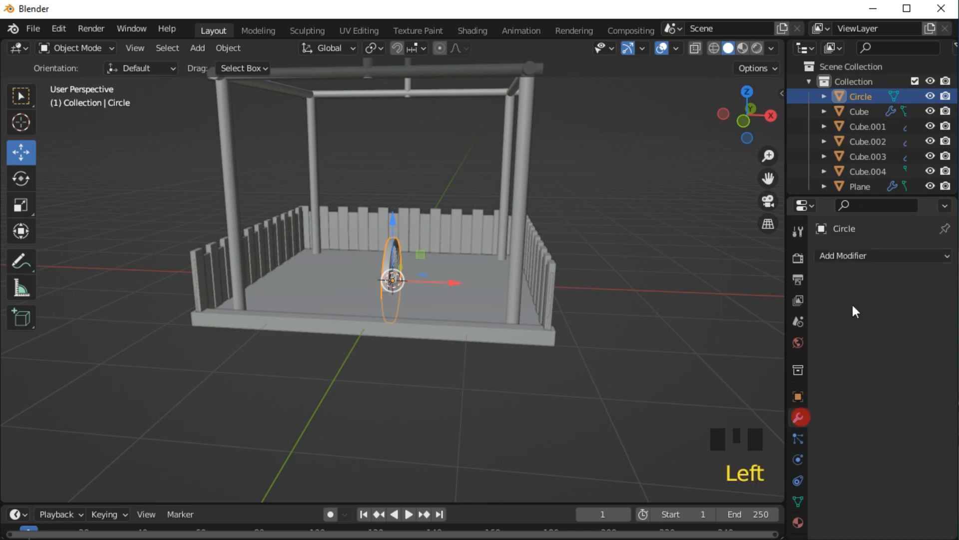
left_click(857, 255)
left_click(653, 431)
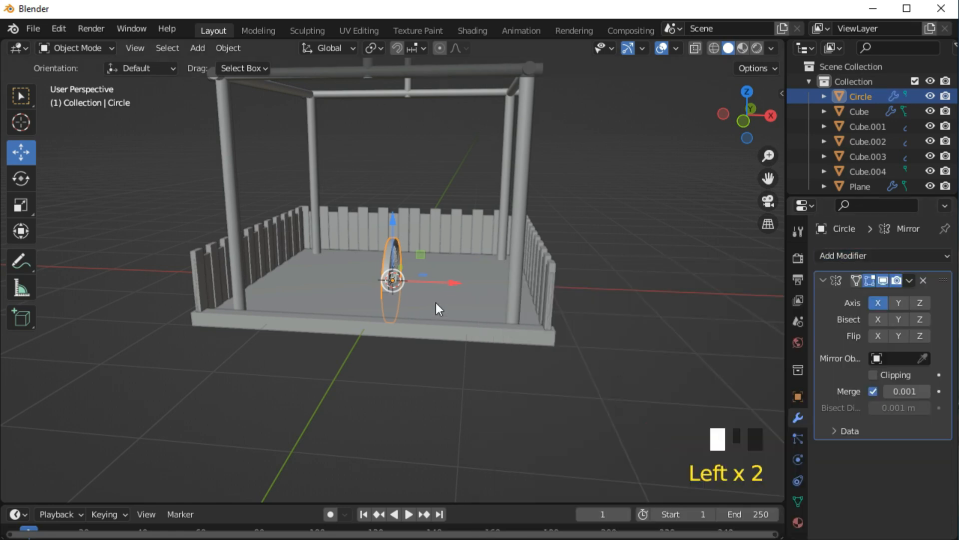
Step: Move the wheel along X to the platform's side and use Plane as the Mirror modifier's mirror object
left_click_drag(449, 283, 582, 297)
left_click(900, 359)
left_click(809, 457)
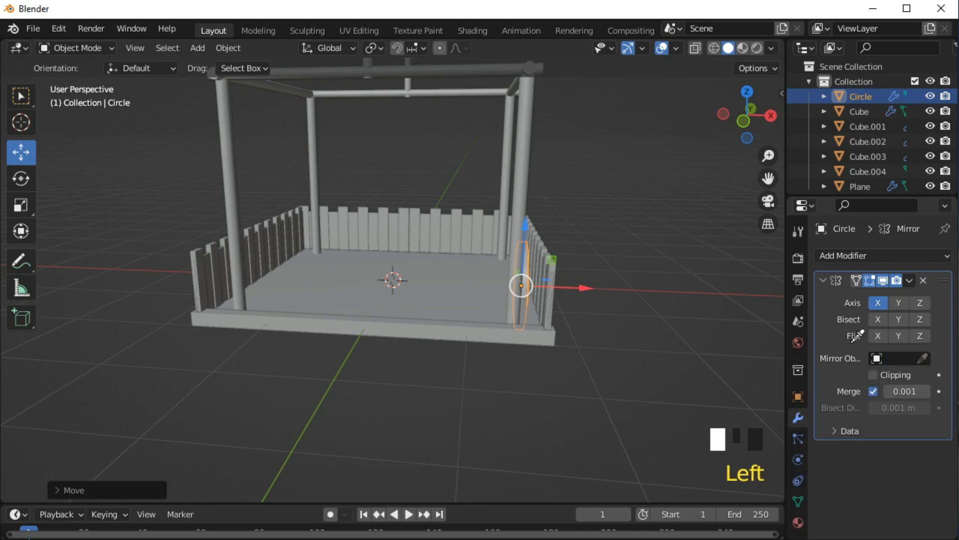
mouse_move(586, 292)
left_mouse_down()
mouse_move(604, 287)
mouse_move(593, 291)
left_mouse_up()
Step: In right view, resize the wheel and move it along Y toward the rear of the platform
key("KP_3")
scroll(495, 299, "up", 2)
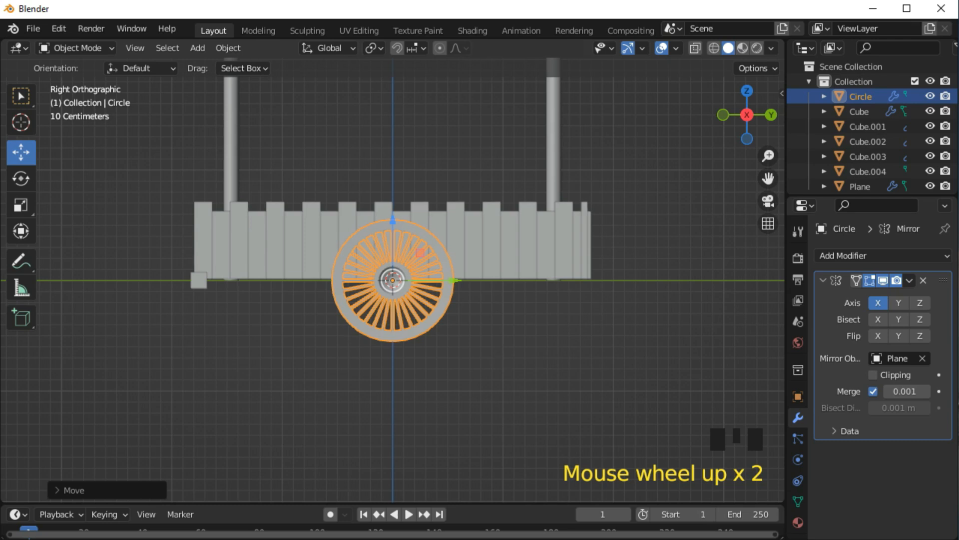
key("s")
left_click(520, 363)
left_click_drag(451, 285, 559, 286)
Step: Adjust the wheel's position along X so it sits close against the outside of the side fence
middle_click_drag(574, 300, 650, 360)
left_click_drag(707, 364, 716, 372)
middle_click_drag(716, 372, 712, 376)
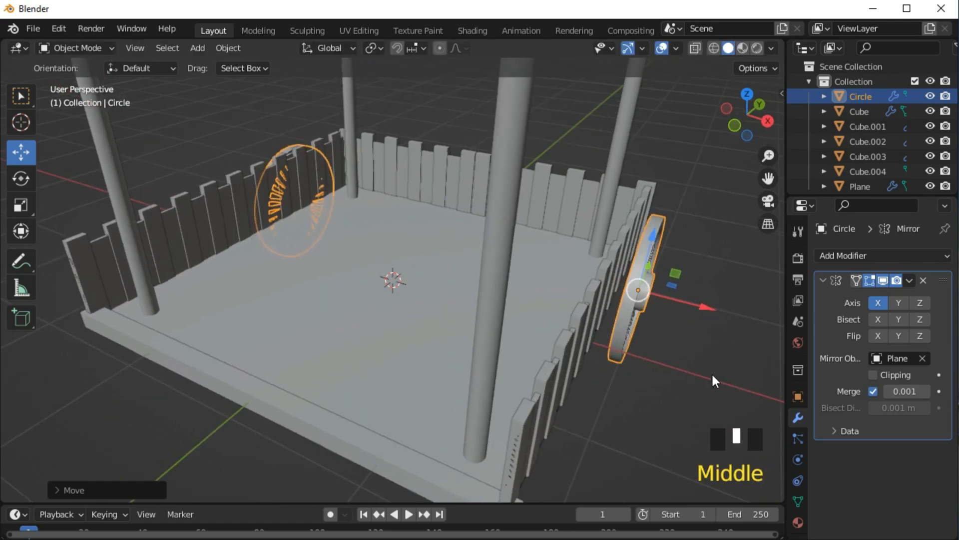
left_click_drag(708, 312, 702, 311)
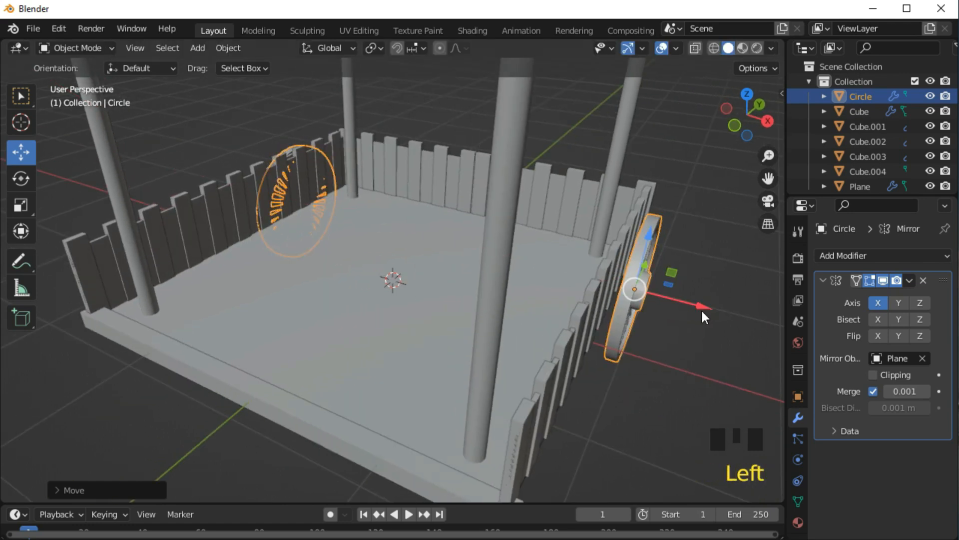
key("KP_7")
scroll(718, 165, "up", 2)
middle_click_drag(633, 225, 518, 343, "shift")
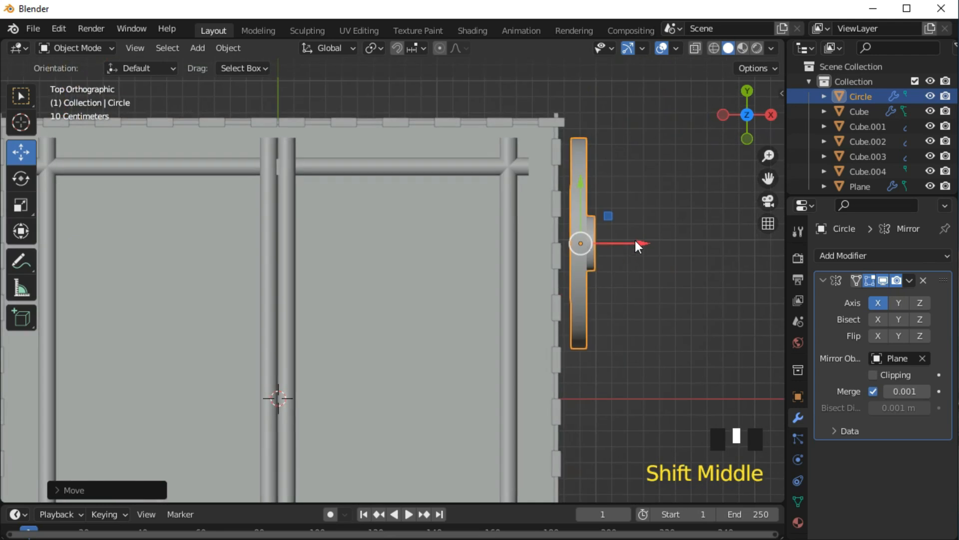
left_click_drag(638, 241, 633, 242)
Step: In Edit Mode, select the end face at the wheel hub's inner side and pull it inward along X as an axle
middle_click_drag(632, 242, 215, 303)
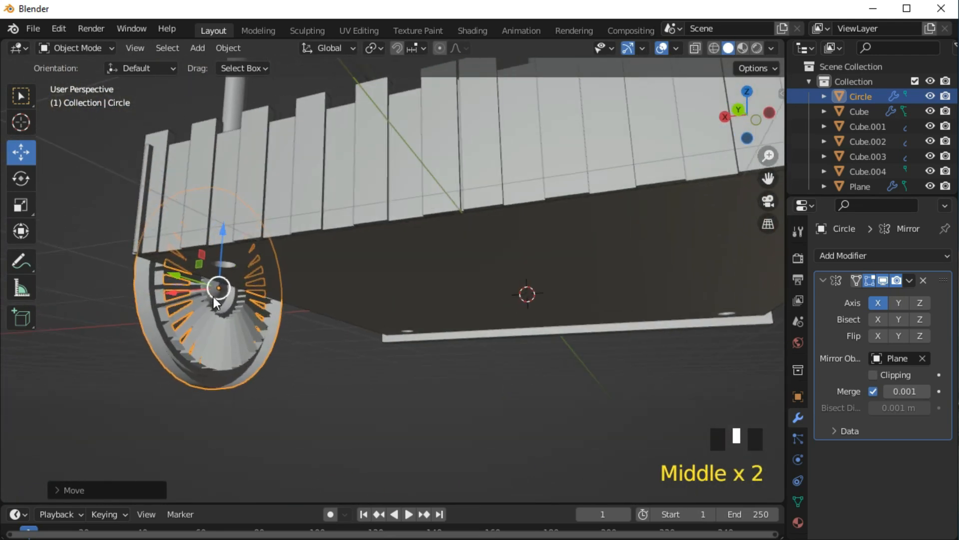
left_click(82, 48)
left_click(83, 81)
scroll(201, 255, "up", 3)
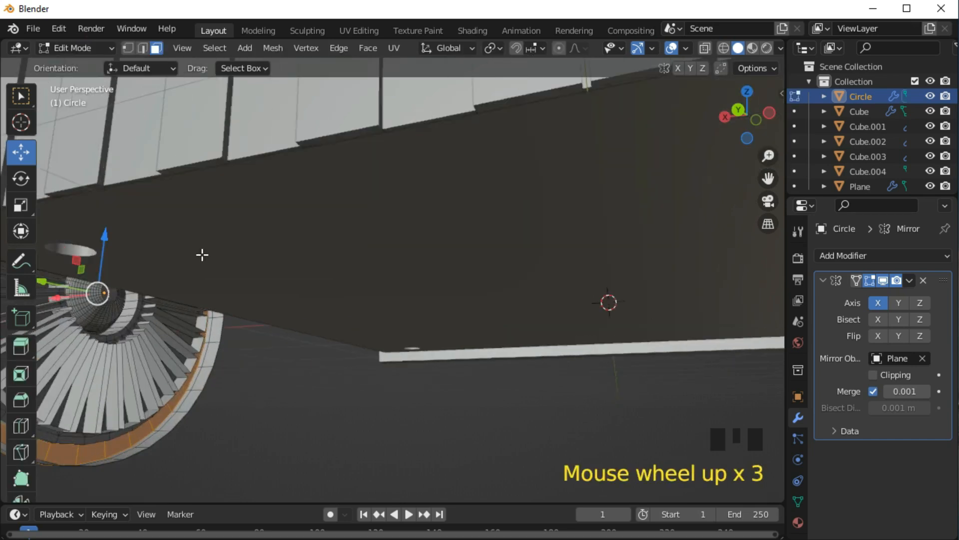
middle_click_drag(202, 255, 418, 282, "shift")
left_click(259, 322)
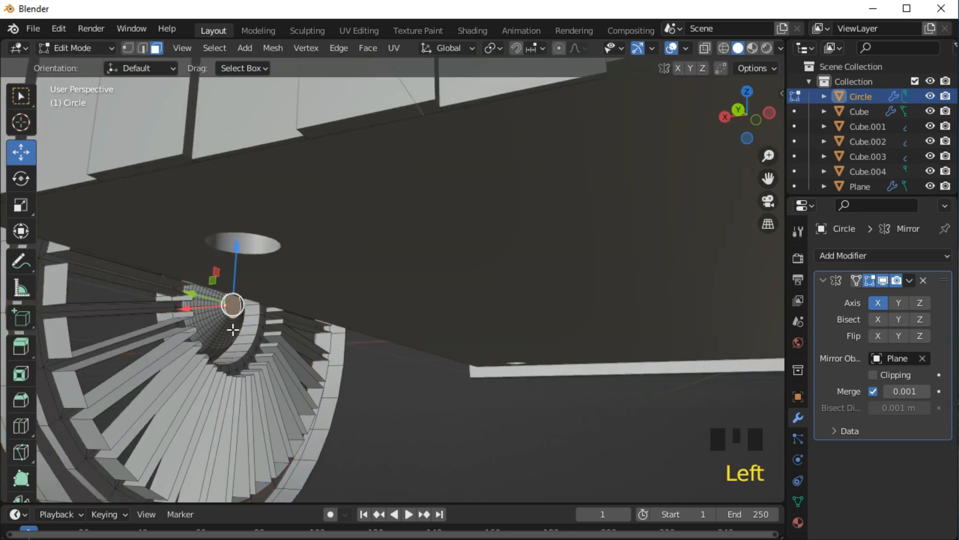
left_click_drag(190, 310, 510, 363)
Step: Enable Clipping on the wheel's Mirror modifier and extend the axle end along X to the centre plane
scroll(411, 335, "down", 4)
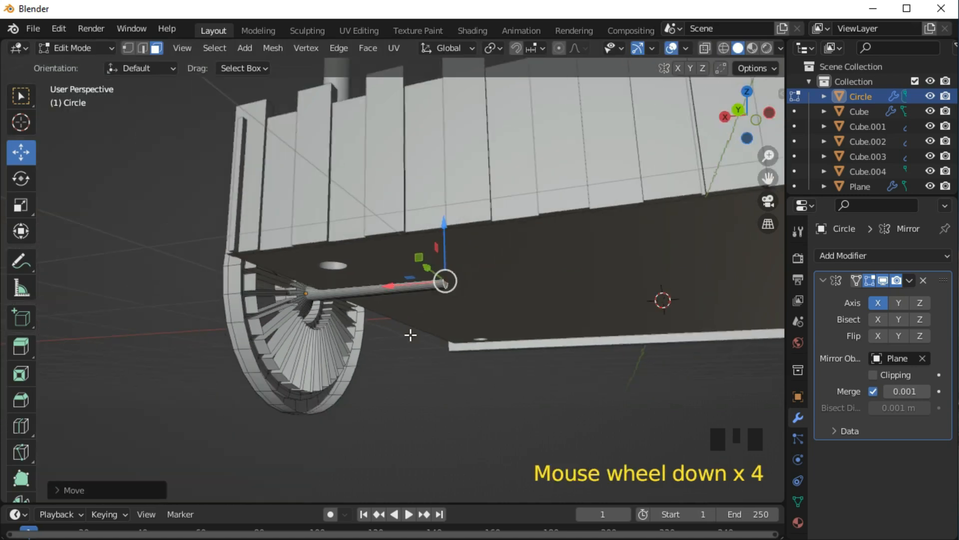
middle_click_drag(487, 336, 380, 388, "shift")
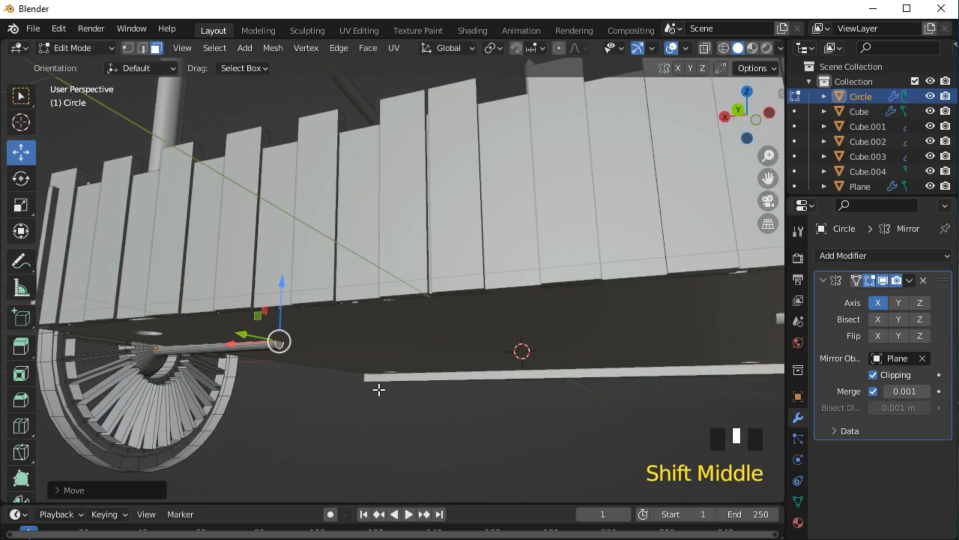
scroll(380, 388, "down", 2)
left_click(254, 333)
left_click_drag(253, 333, 434, 363)
Step: Return to Object Mode, deselect the wheel and check the cart with its wheels and axle
left_click(77, 48)
left_click(80, 65)
middle_click_drag(224, 295, 473, 381)
left_click(570, 343)
middle_click_drag(310, 371, 378, 375)
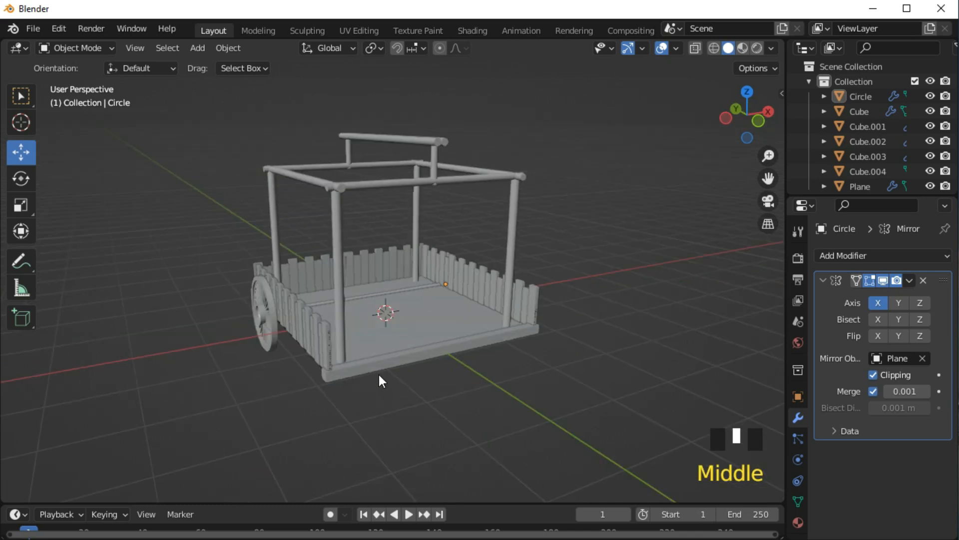
middle_click_drag(458, 370, 420, 367)
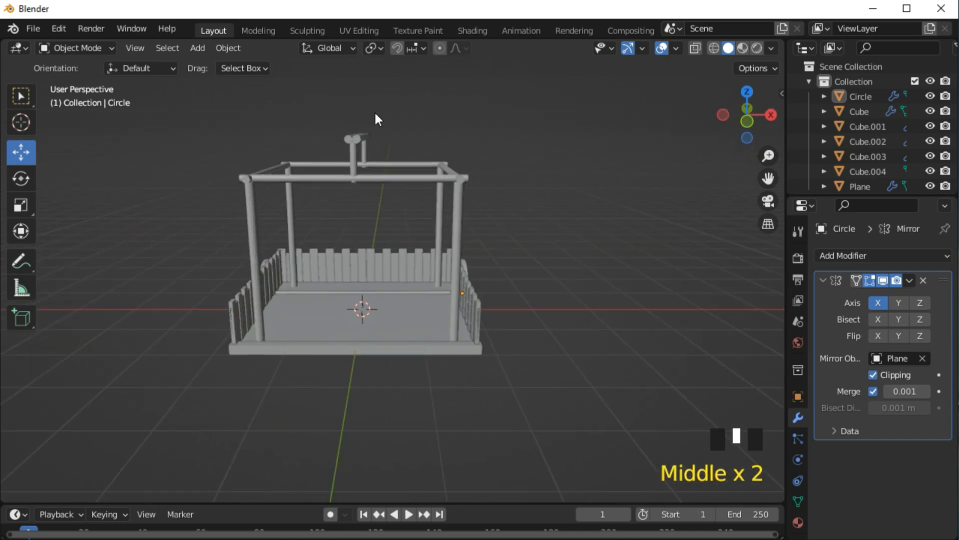
Step: In top view, select all cart parts except the wheel and lengthen them along Y
middle_click_drag(364, 151, 418, 306, "shift")
key("KP_7")
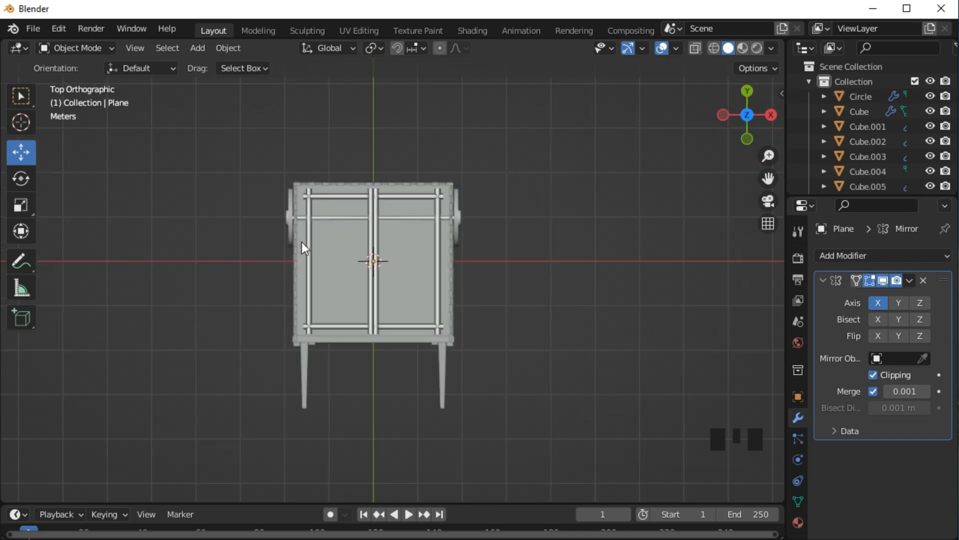
key("a")
middle_click_drag(469, 256, 468, 334)
key("KP_7")
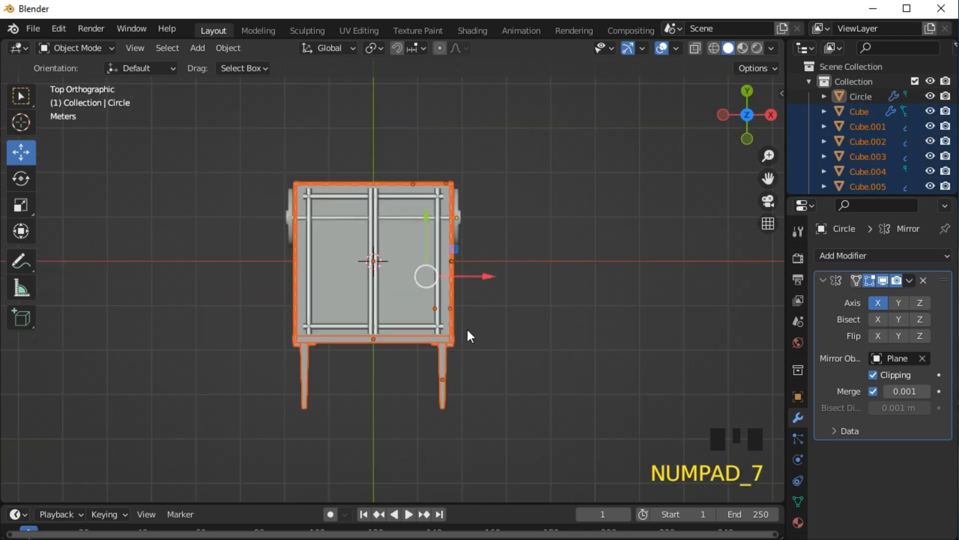
key("s")
key("y")
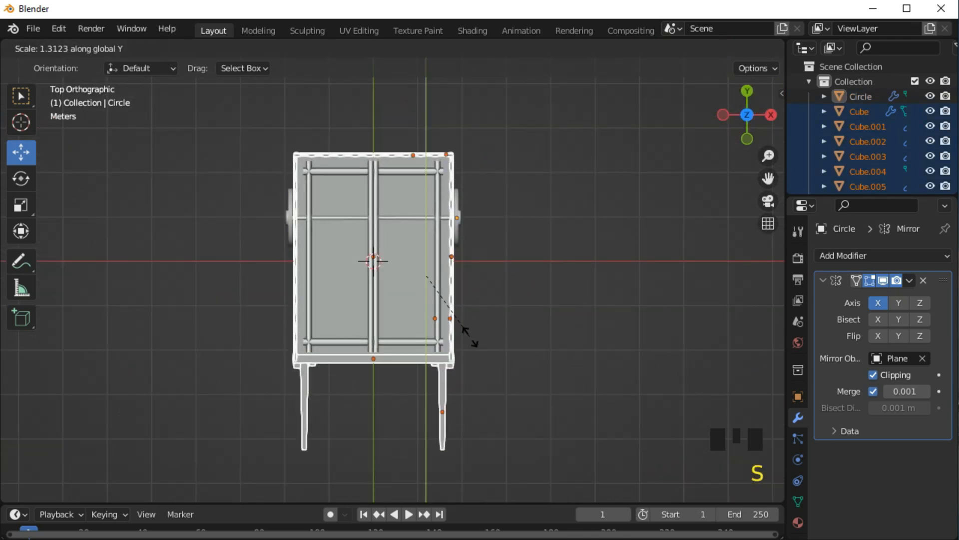
left_click(470, 332)
middle_click_drag(469, 333, 477, 290)
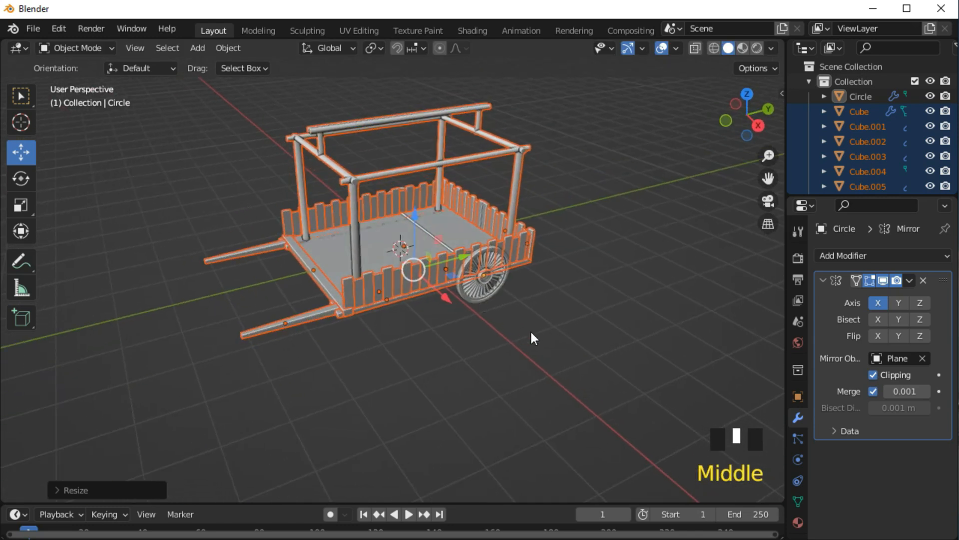
Step: Select the wheel alone and shift it slightly along Y toward the rear of the lengthened cart
left_click(531, 332)
left_click(497, 287)
left_click_drag(528, 261, 536, 260)
left_click(581, 279)
middle_click_drag(581, 279, 479, 254)
left_click(442, 265)
left_click(496, 301)
Step: Add a plane in top view and scale it up until it overhangs the sides of the cart
middle_click_drag(496, 301, 456, 317)
key("KP_7")
left_click(197, 48)
mouse_move(202, 67)
left_click(334, 70)
key("s")
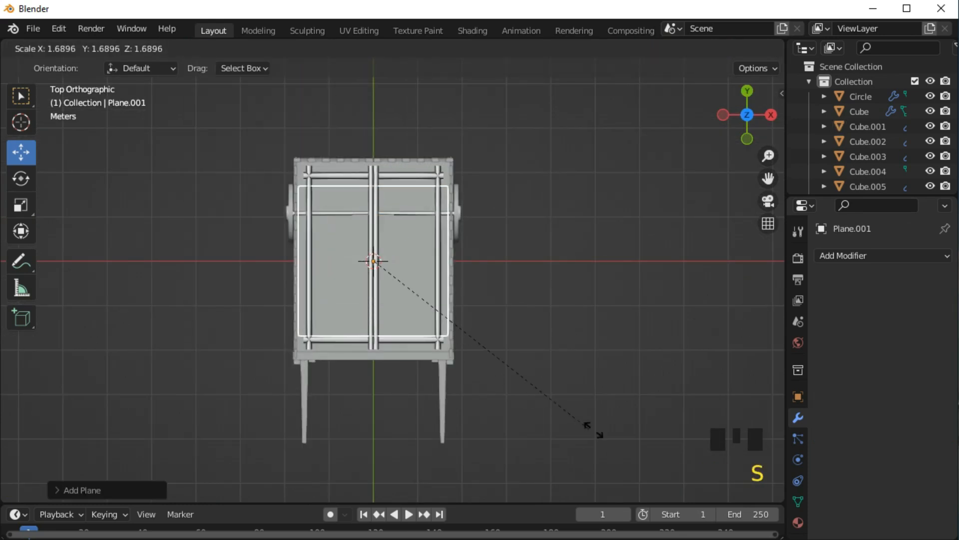
left_click(669, 466)
key("s")
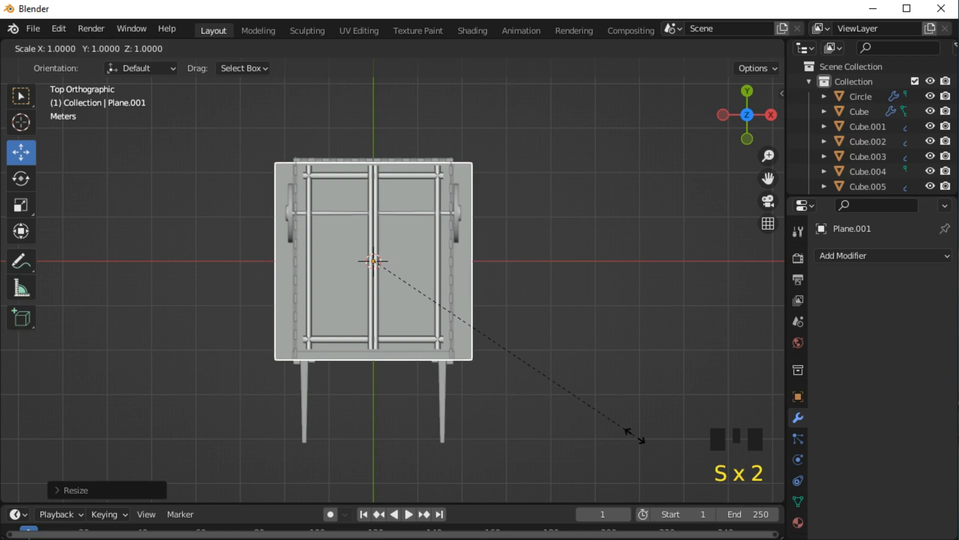
left_click(710, 474)
key("s")
right_click(608, 426)
Step: Raise the new plane along Z so it rests just above the roof ridge beams
middle_click_drag(608, 426, 564, 312)
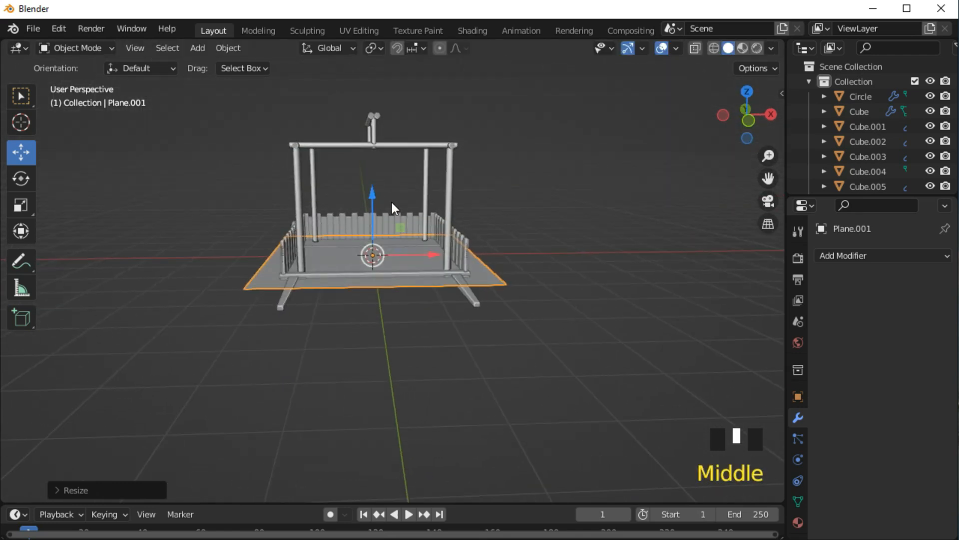
middle_click_drag(393, 203, 539, 322, "shift")
left_click_drag(372, 299, 383, 149)
key("KP_1")
middle_click_drag(382, 148, 419, 230, "shift")
scroll(395, 235, "up", 4)
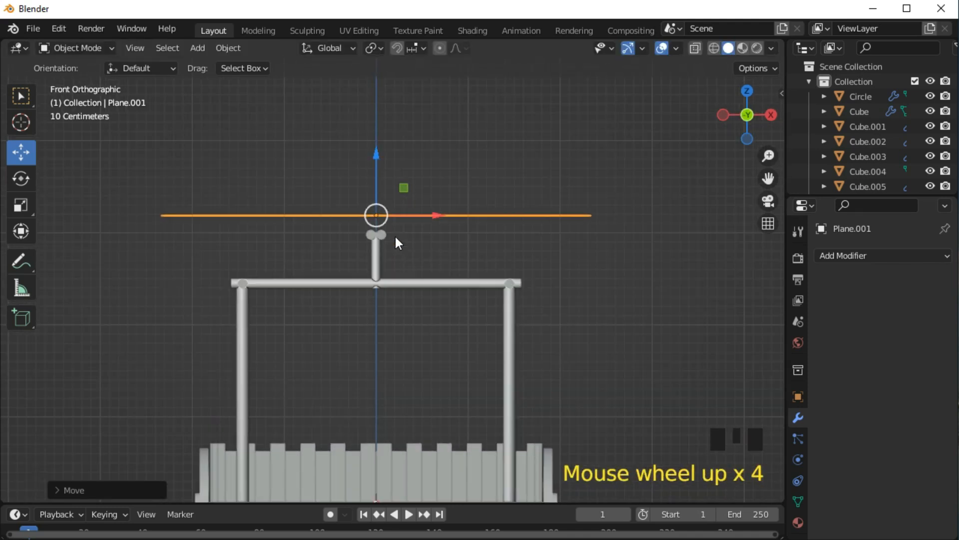
left_click_drag(374, 155, 375, 167)
Step: Lengthen the roof plane along Y and apply its object transforms
middle_click_drag(400, 207, 424, 280)
key("s")
left_click(429, 262)
scroll(429, 261, "down", 2)
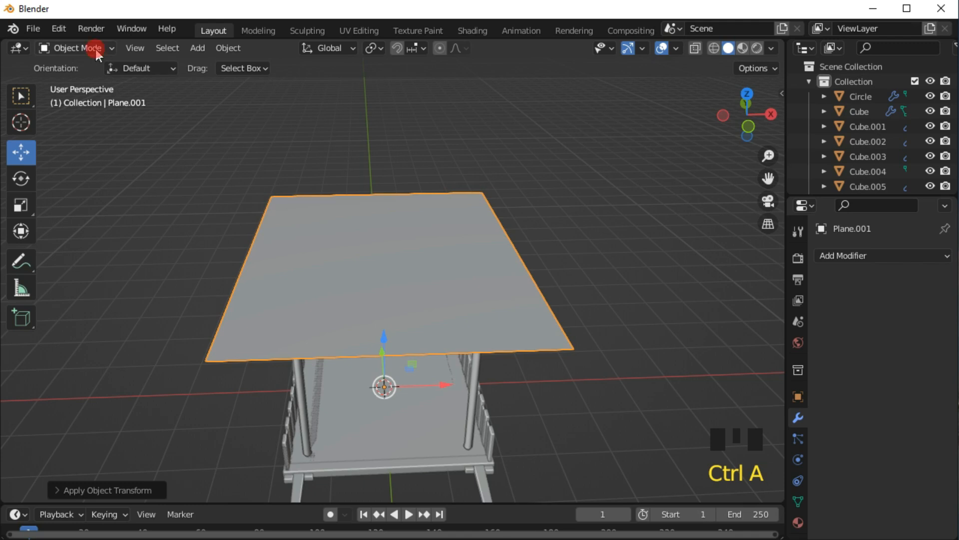
Step: Subdivide the roof plane in Edit Mode with 100 cuts and return to Object Mode
left_click(98, 50)
left_click(92, 79)
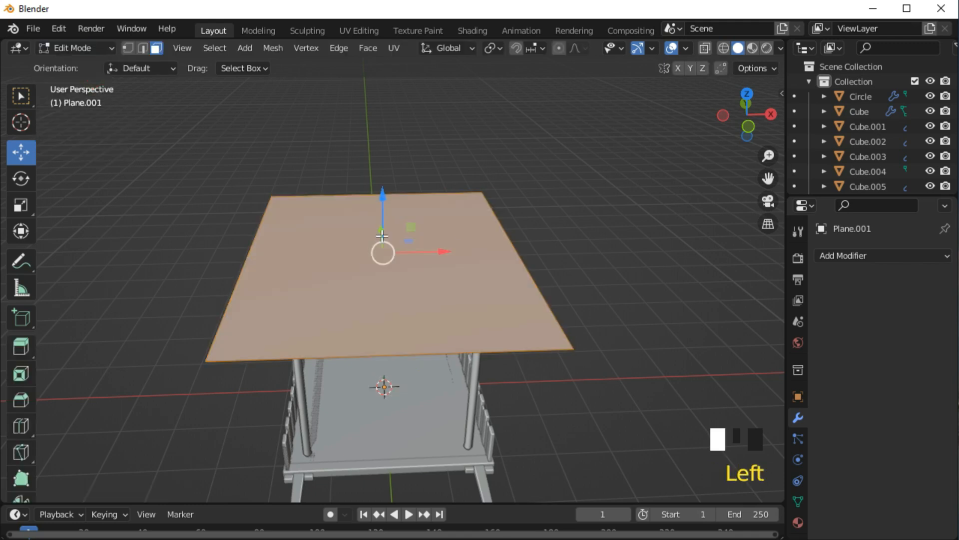
key("KP_7")
right_click_drag(382, 236, 334, 65)
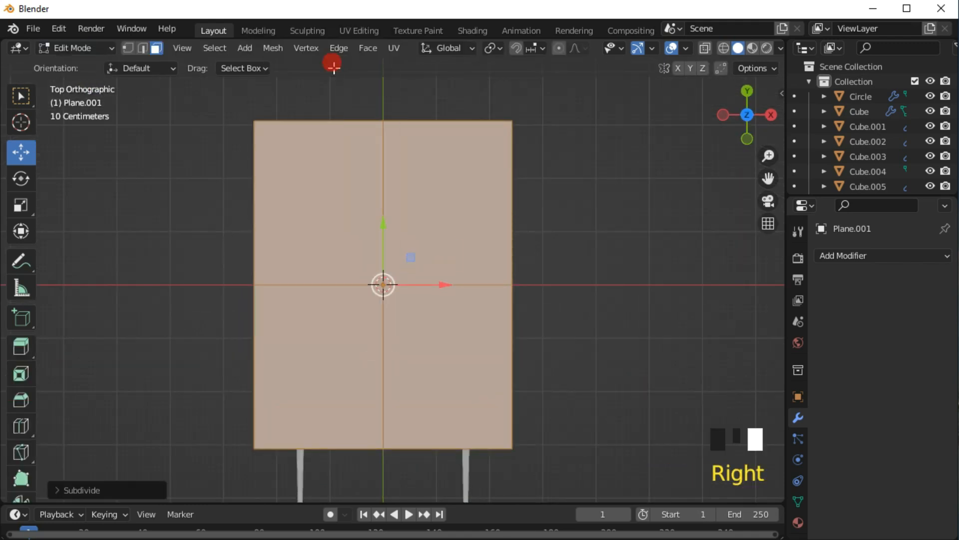
left_click(107, 491)
double_click(175, 384)
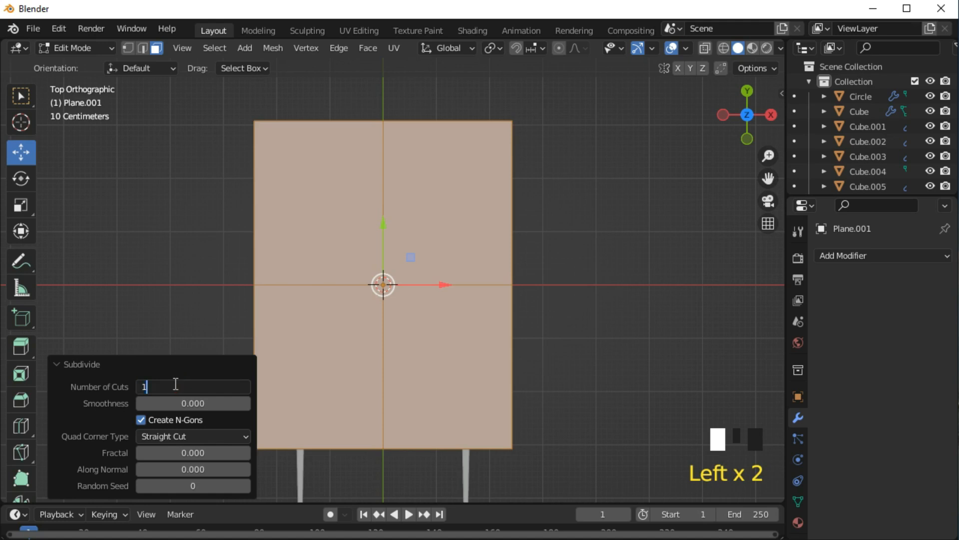
type("100")
key("Return")
left_click(79, 48)
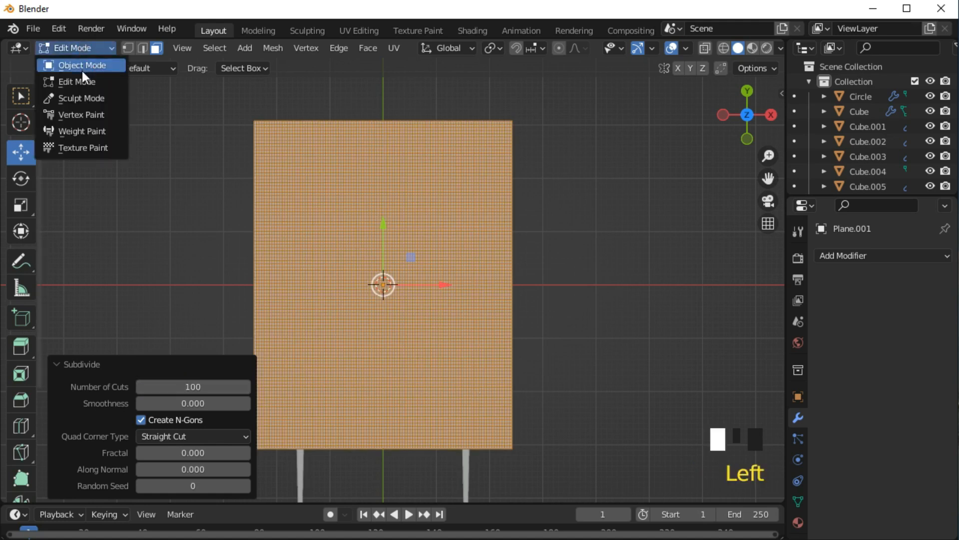
left_click(85, 66)
Step: Select the cart's floor and post frame object and give it Collision physics
middle_click_drag(628, 385, 609, 368)
left_click(469, 307)
left_click_drag(783, 380, 749, 390)
left_click(763, 457)
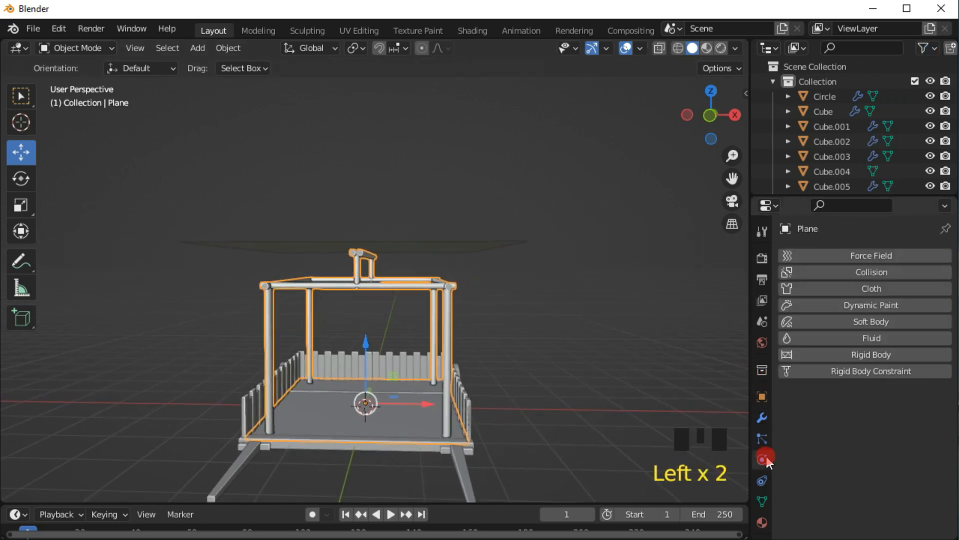
left_click(877, 272)
Step: Give the roof plane Cloth physics and apply the Rubber preset
left_click(434, 252)
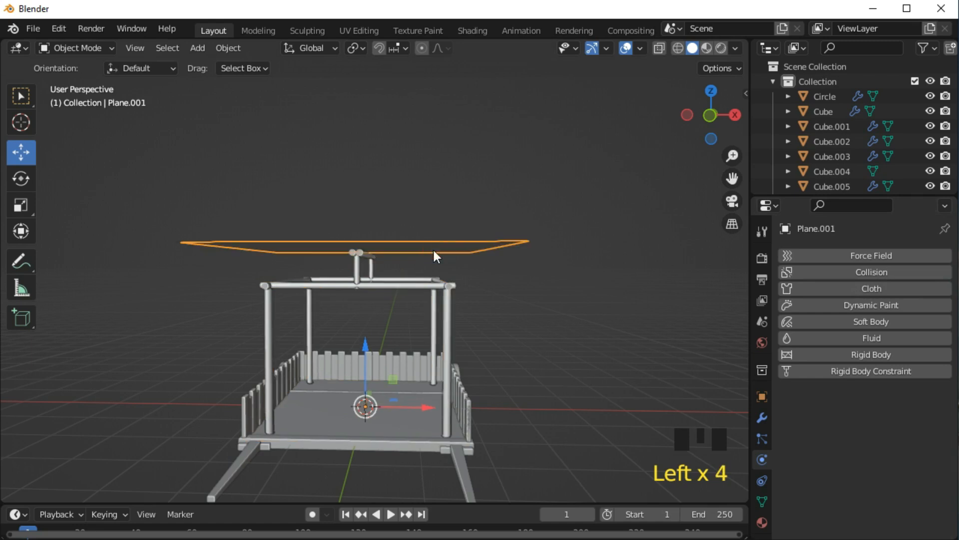
left_click(852, 288)
left_click(925, 396)
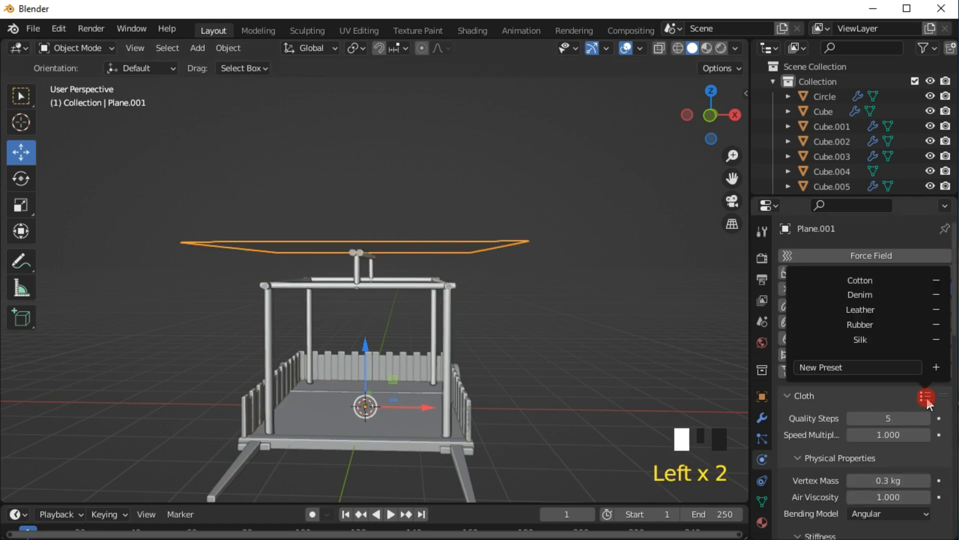
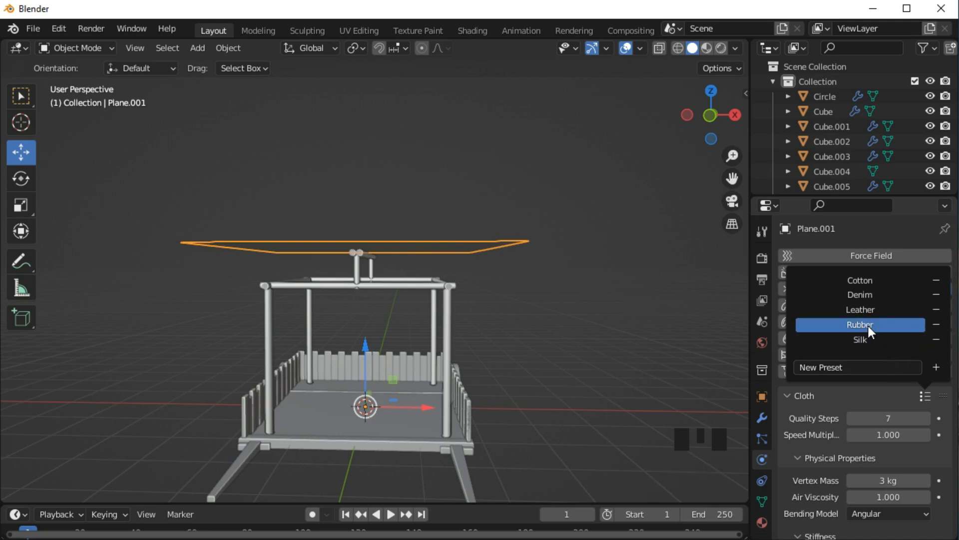
left_click(854, 325)
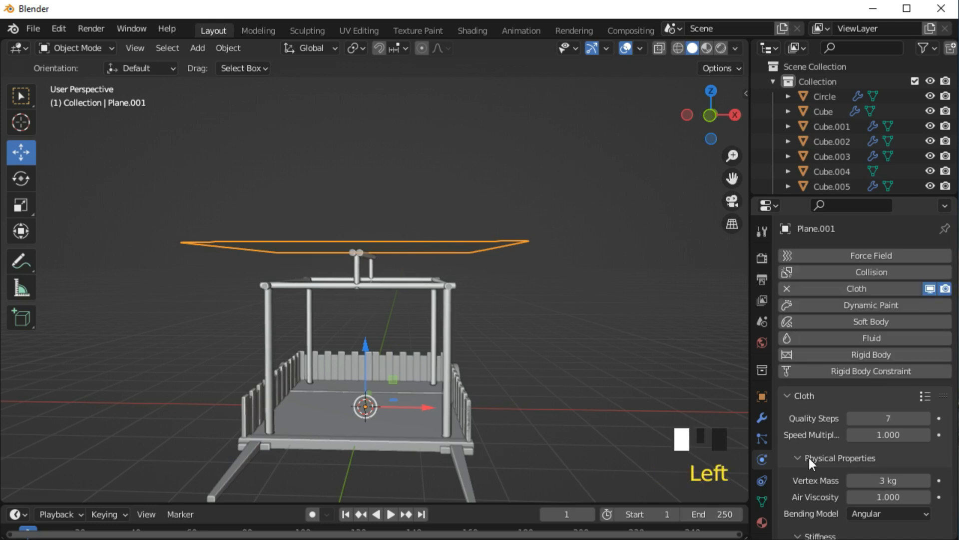
Step: Enlarge the timeline, play the roof's cloth simulation over the post frame, and return to the first frame
left_click_drag(478, 504, 478, 467)
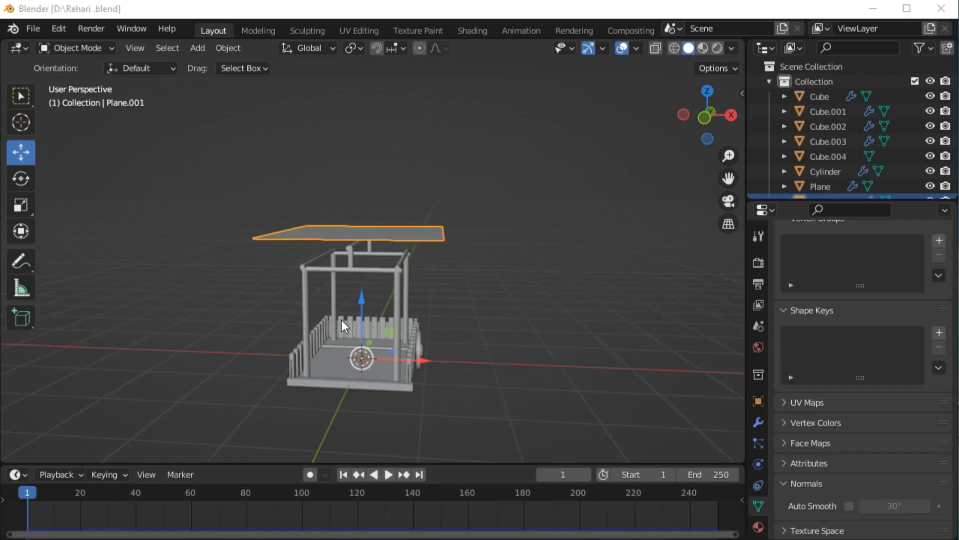
left_click(389, 475)
middle_click_drag(331, 370, 509, 355)
middle_click_drag(358, 304, 499, 339)
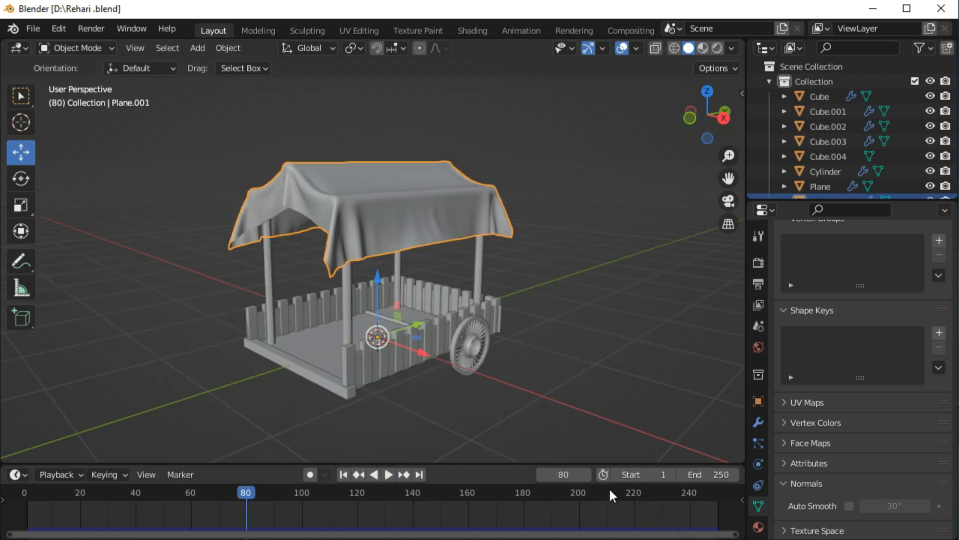
left_click(339, 475)
middle_click_drag(453, 410, 465, 380)
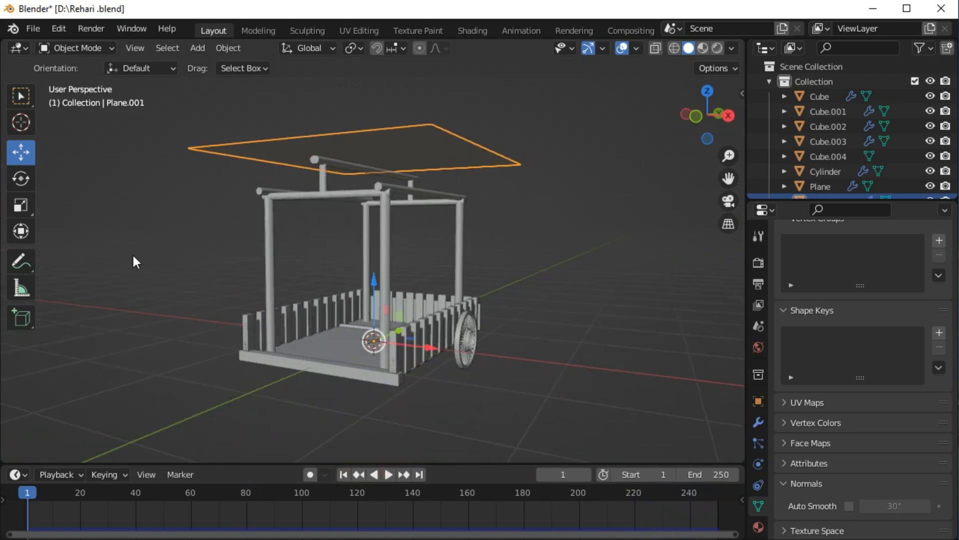
Step: Select the crossbar at the cart's front edge and duplicate it in place
left_click(198, 47)
mouse_move(249, 65)
left_click(386, 373)
key("KP_7")
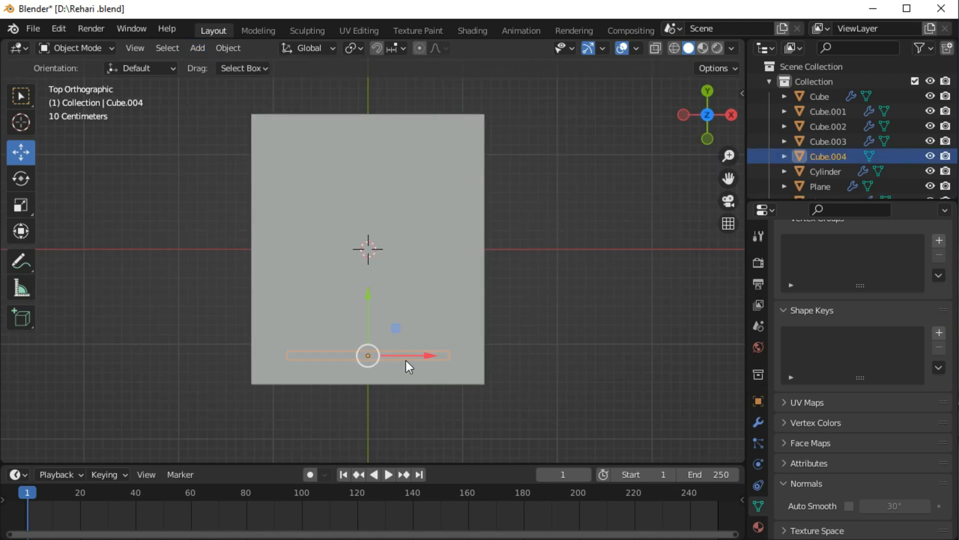
key("ctrl+KP_7")
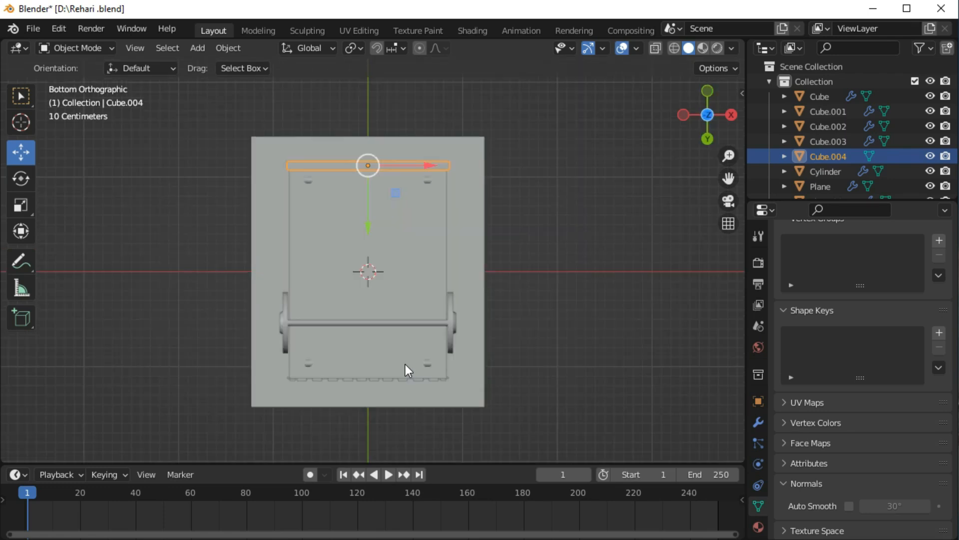
key("shift+d")
right_click(440, 238)
middle_click_drag(520, 282, 515, 327, "shift")
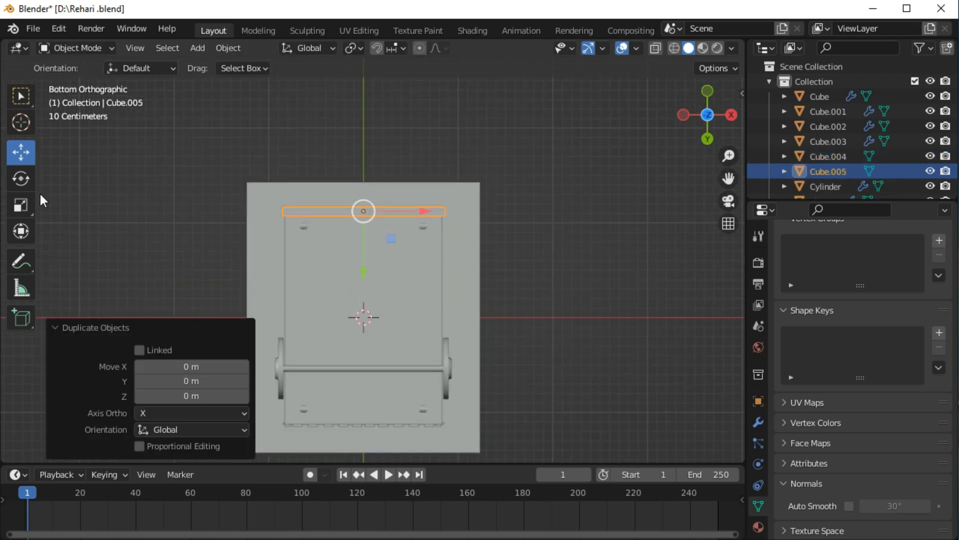
Step: Rotate the duplicated bar 90° about Z and move it about 0.744 m along X toward the cart's side
left_click(20, 178)
left_click_drag(417, 197, 380, 260)
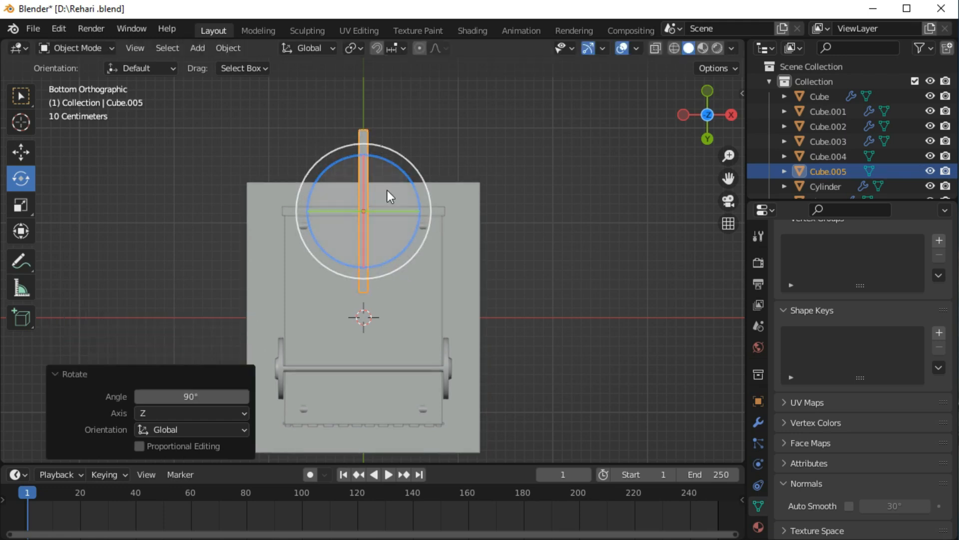
left_click(21, 152)
left_click_drag(422, 210, 478, 198)
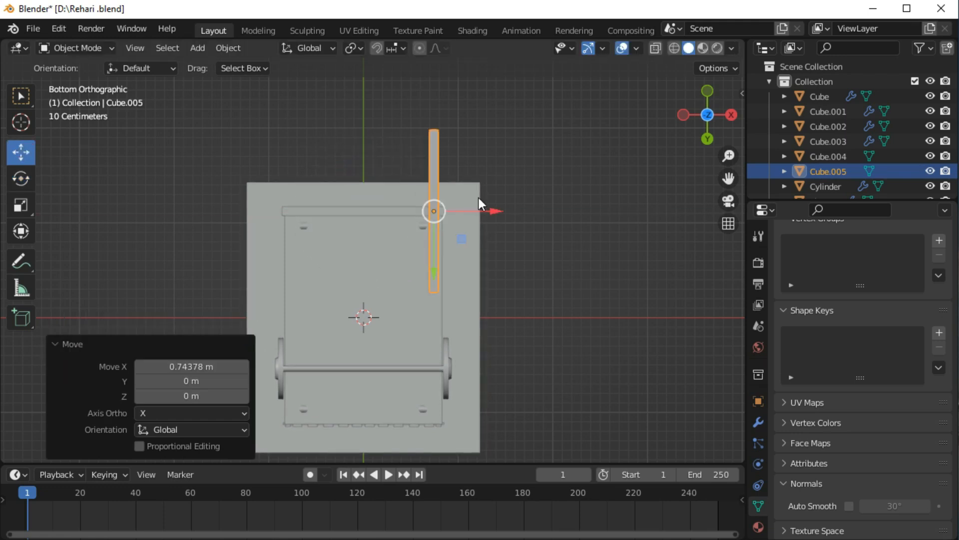
Step: Align the duplicated bar with the floor's side edge by shifting it along X and lowering it about 0.038 m
key("KP_7")
key("KP_1")
scroll(487, 282, "up", 3)
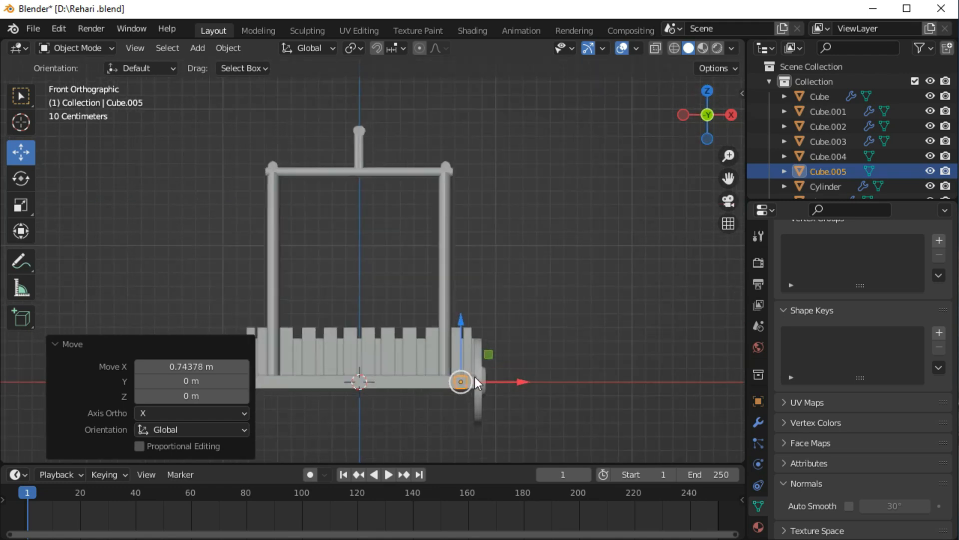
middle_click_drag(493, 242, 471, 206, "shift")
left_click_drag(528, 300, 545, 303)
left_click_drag(484, 248, 484, 260)
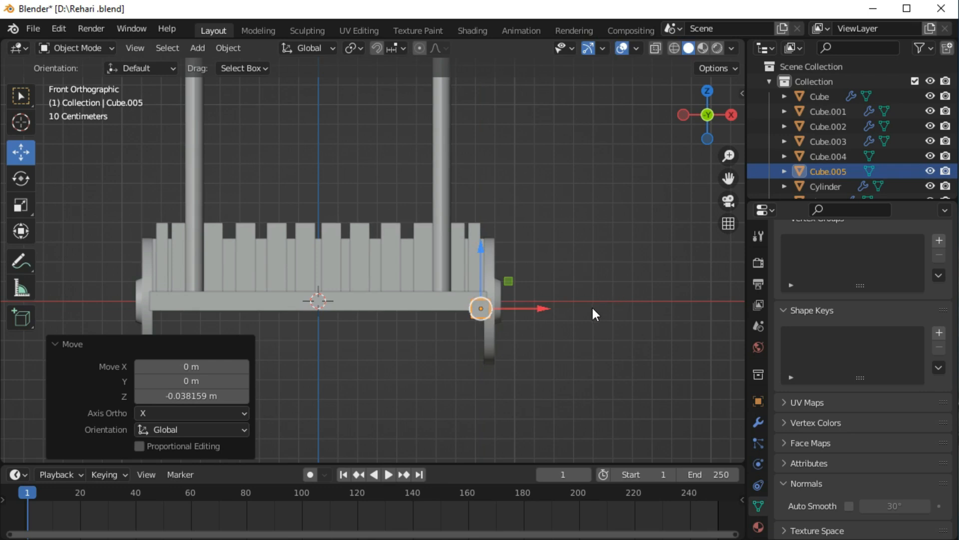
Step: Scale the side bar down uniformly and raise it about 0.027 m toward the floor's underside
middle_click_drag(592, 304, 511, 308)
key("KP_3")
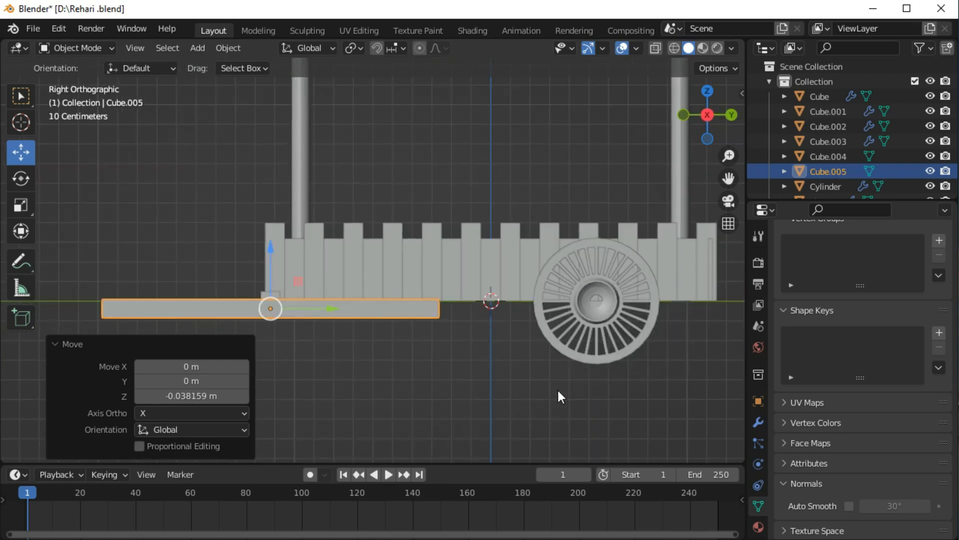
key("s")
left_click(497, 360)
left_click_drag(272, 256, 272, 247)
Step: Lengthen the side bar along Y in successive passes and shift it about 0.75 m and 0.23 m along Y beneath the cart's side
key("s")
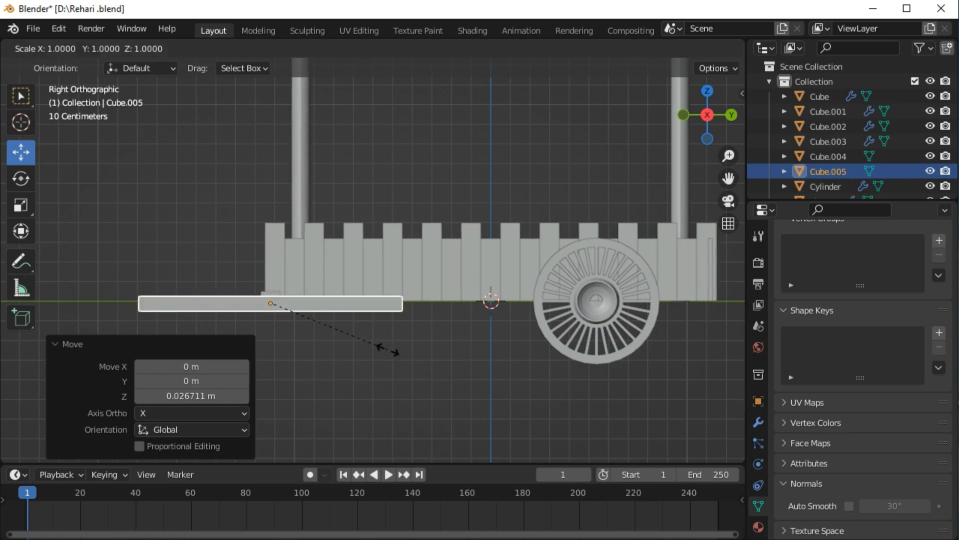
key("y")
left_click(467, 371)
left_click_drag(332, 304, 480, 302)
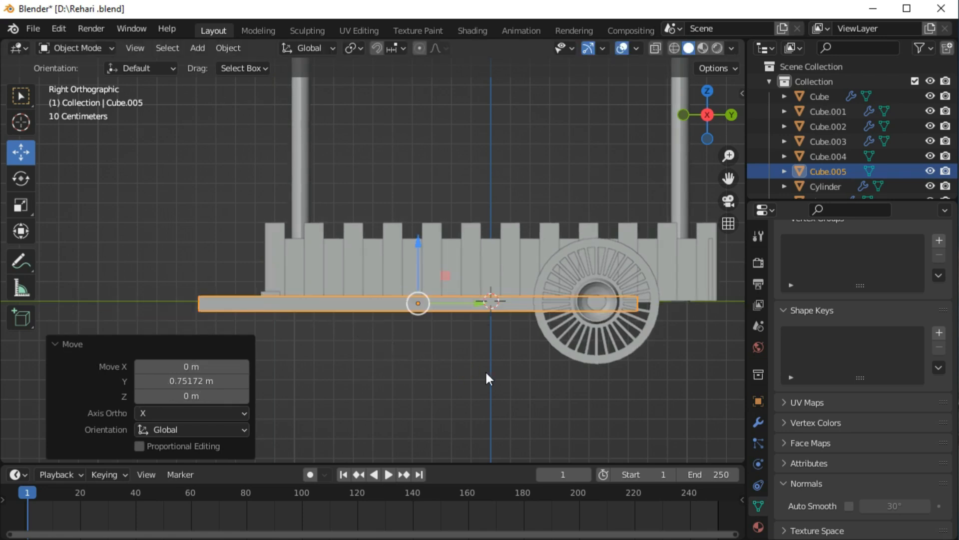
key("s")
left_click(538, 410)
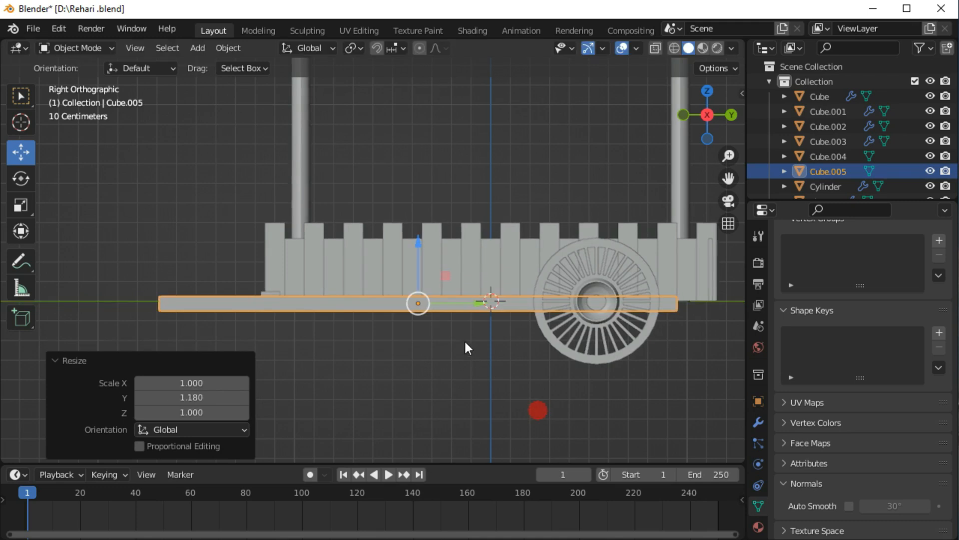
left_click_drag(475, 308, 524, 304)
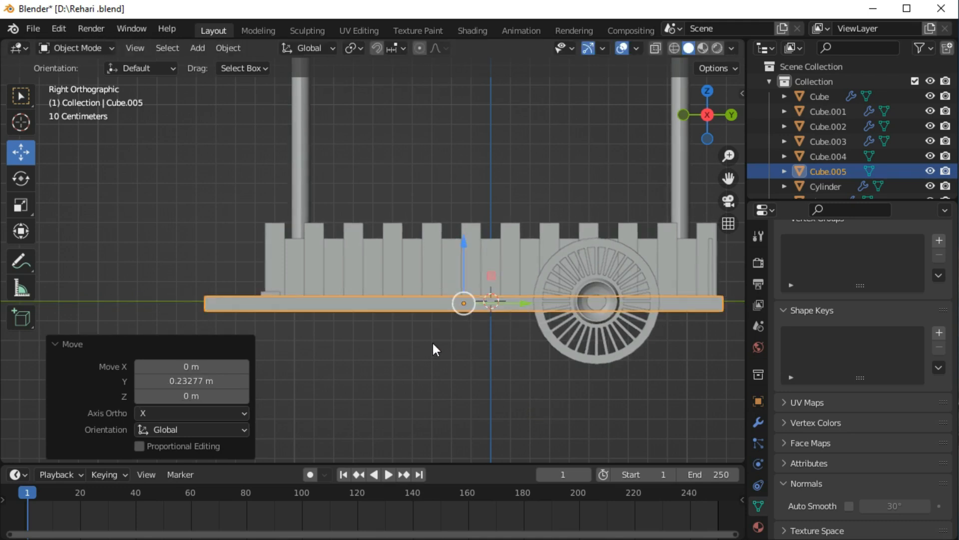
key("s")
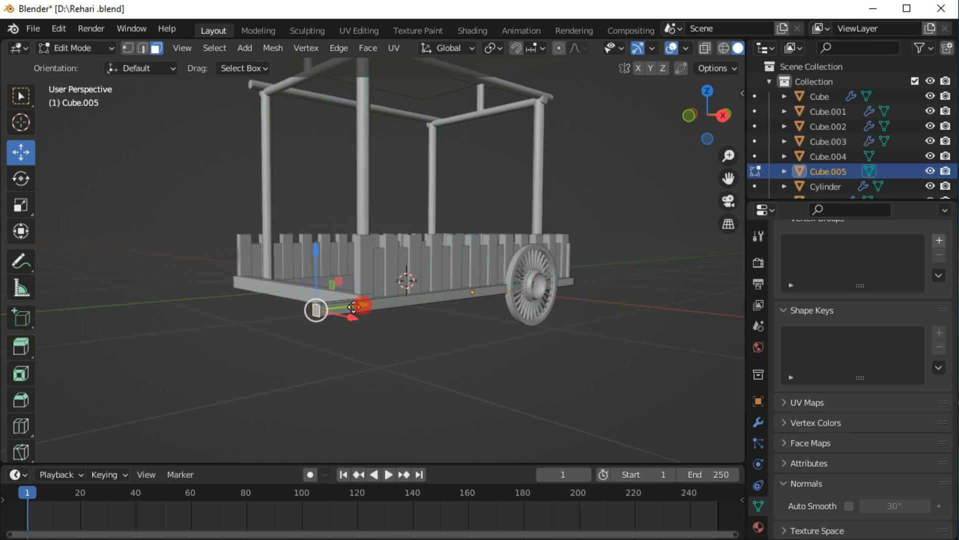
Step: Shorten the side bar in Edit Mode by moving its front end face back to the cart's front edge, and return to Object Mode
left_click_drag(353, 307, 410, 303)
middle_click_drag(410, 303, 428, 315)
scroll(427, 315, "up", 2)
middle_click_drag(487, 386, 539, 318, "shift")
key("Tab")
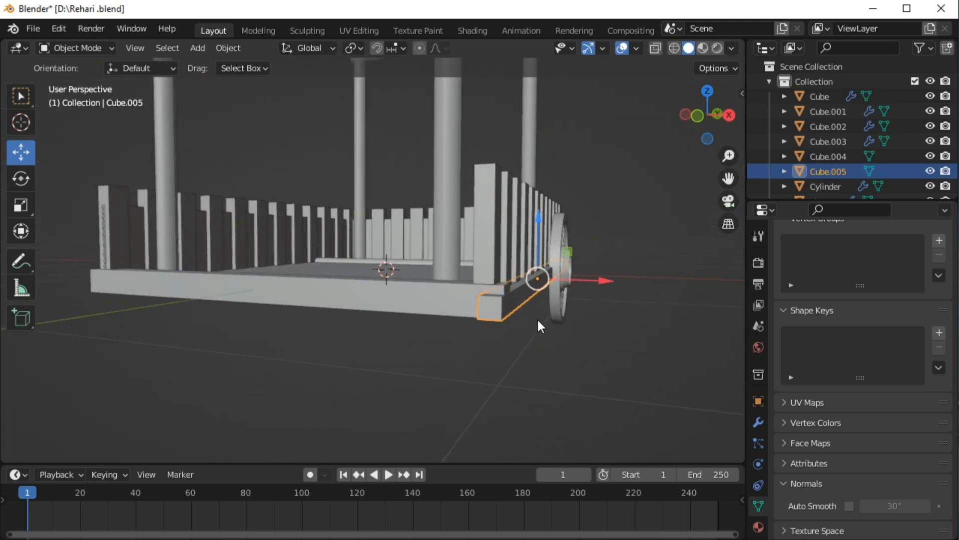
Step: Add a Mirror modifier to the side bar on the X axis with the front crossbar Cube.004 as mirror object
left_click(758, 422)
left_click(853, 259)
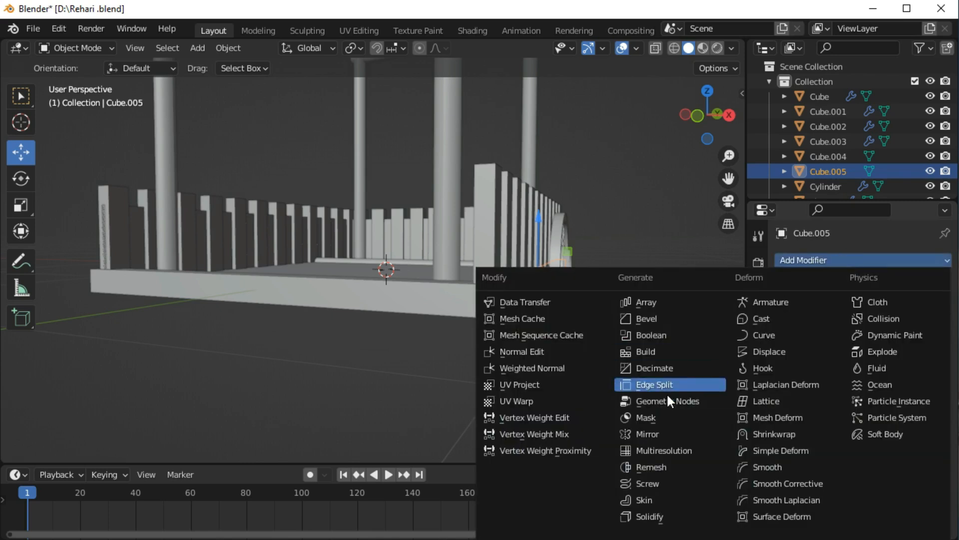
left_click(654, 428)
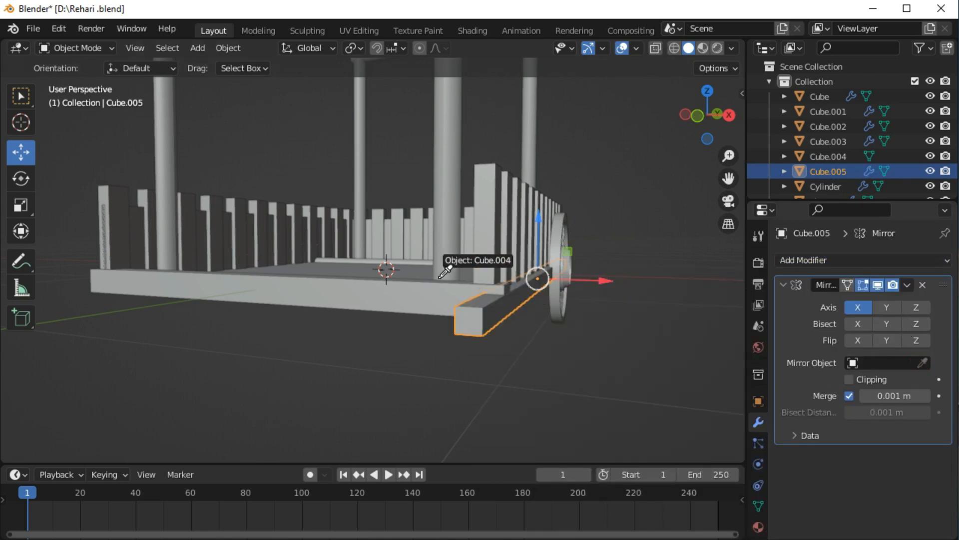
left_click(429, 289)
middle_click_drag(472, 293, 547, 303)
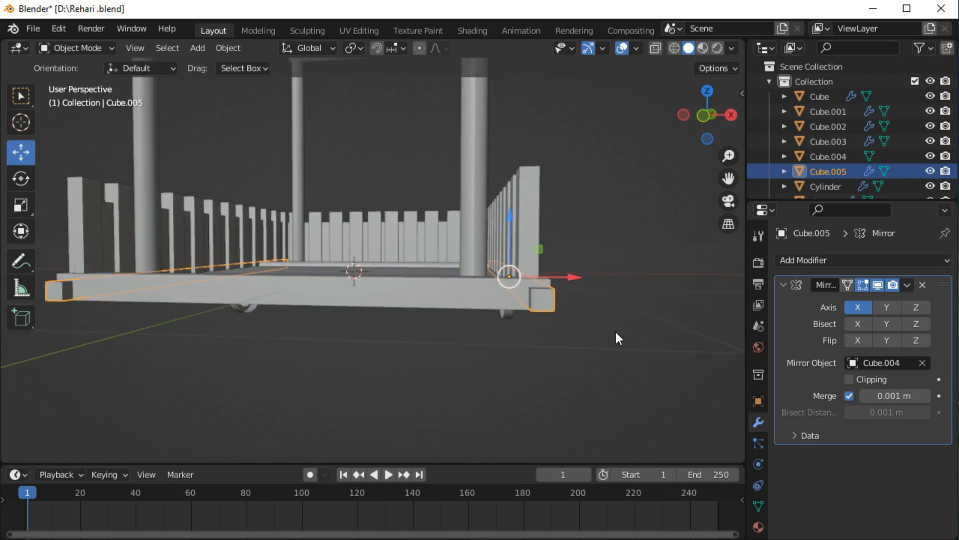
Step: Scale the side bar to 0.807 along Z, lower it slightly and move it about 0.015 m inward along X
key("s")
key("z")
left_click(595, 317)
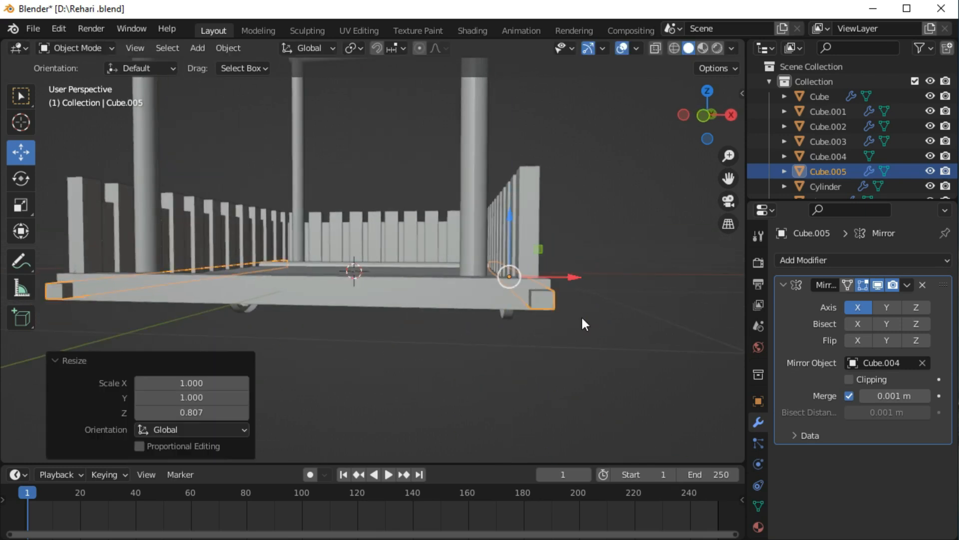
left_click_drag(510, 215, 510, 221)
left_click_drag(570, 283, 566, 280)
Step: Duplicate the mirrored side bar about 0.141 m inward along X
key("KP_1")
scroll(595, 291, "up", 2)
middle_click_drag(630, 313, 604, 310, "shift")
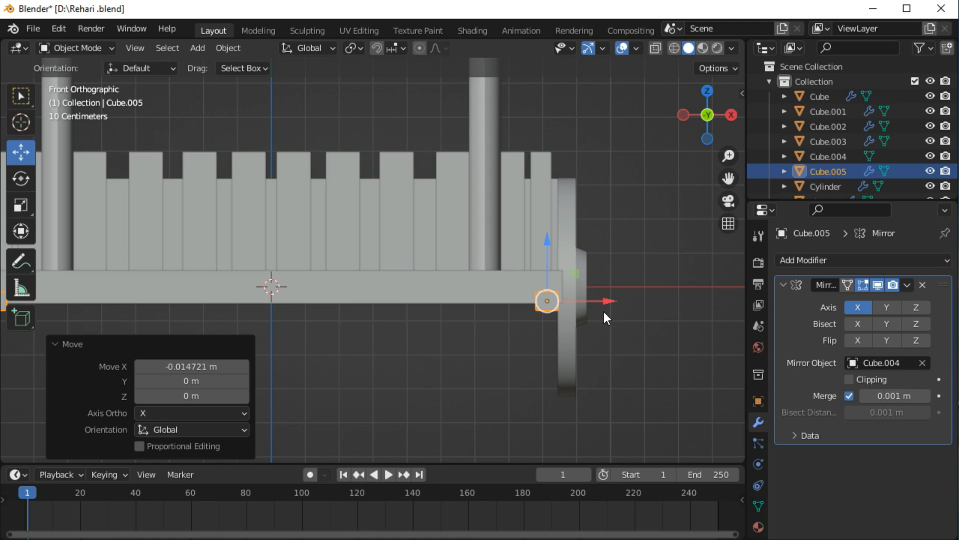
key("shift+d")
key("x")
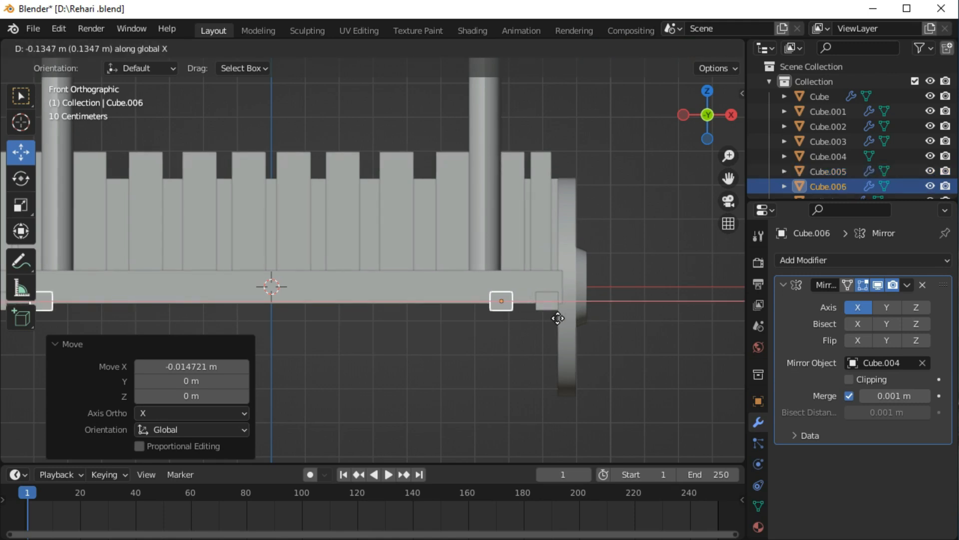
left_click(554, 318)
Step: Duplicate the inner bar about 0.068 m outward along X to fill the gap between the two side bars
middle_click_drag(554, 318, 559, 338)
key("shift+d")
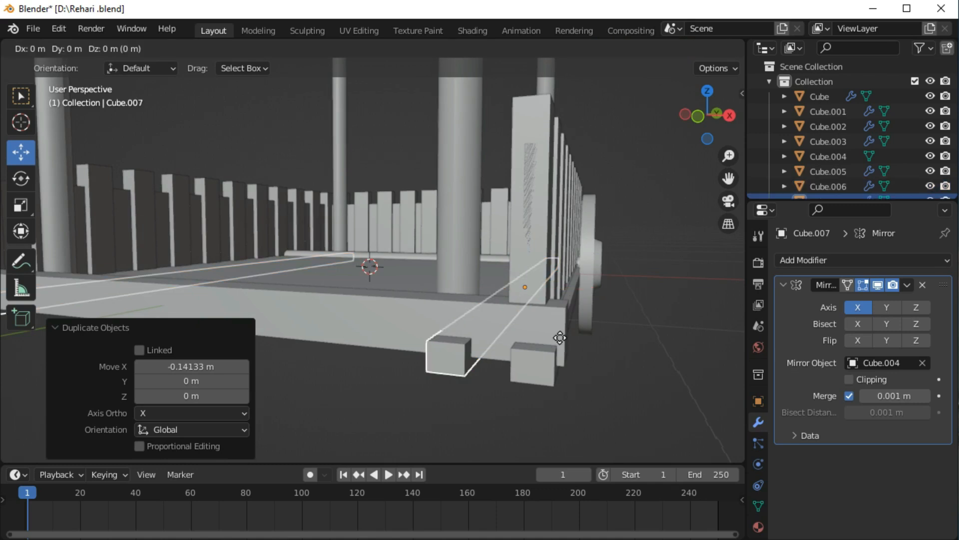
key("x")
left_click(580, 340)
key("KP_1")
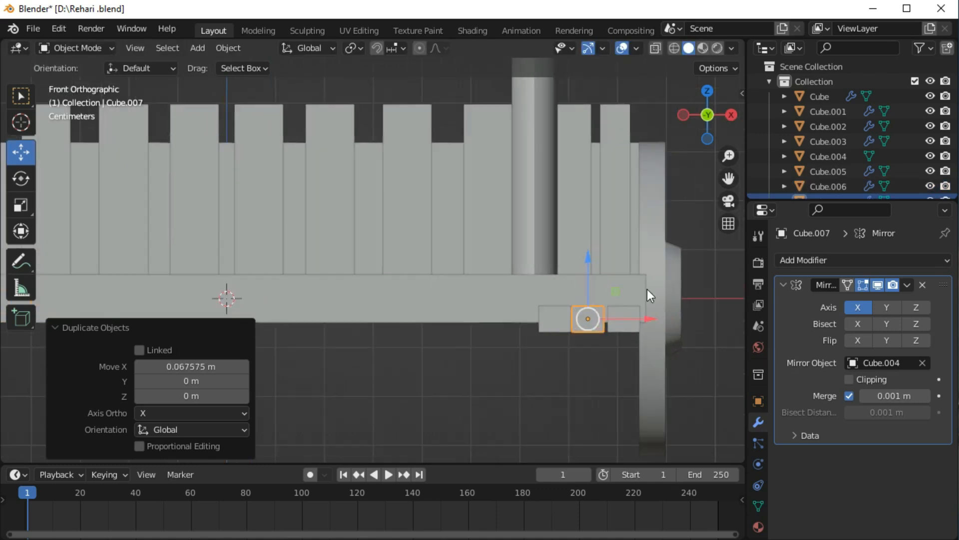
Step: Scale the middle bar up slightly and position it along X against the outer bar
scroll(648, 291, "up", 1)
key("s")
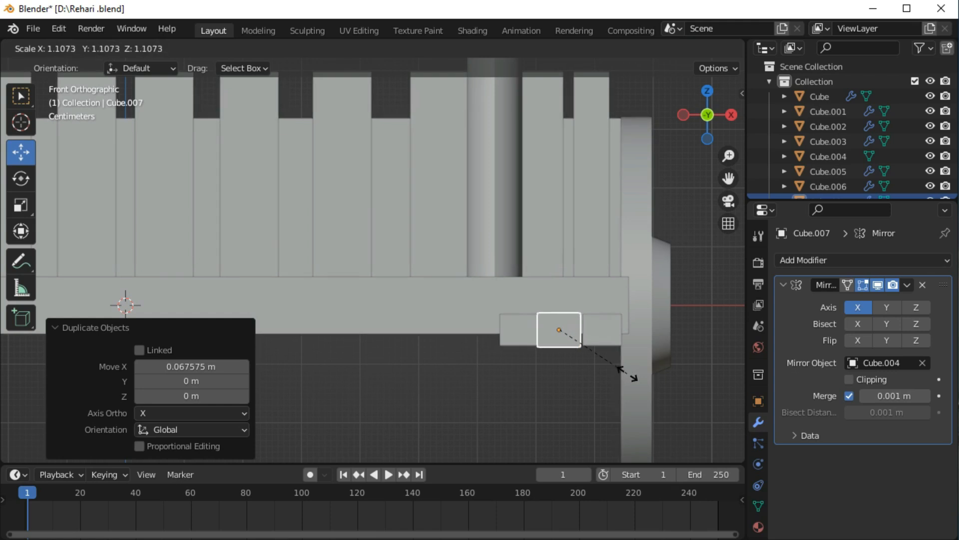
left_click(625, 372)
key("g")
key("x")
left_click(622, 330)
Step: Shift the innermost bar along X so it sits against the middle bar
left_click(507, 333)
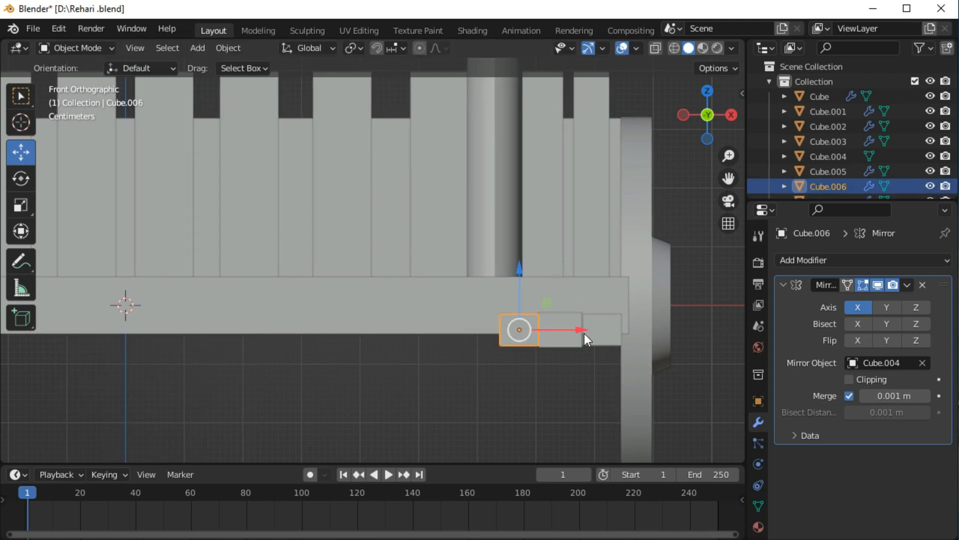
key("g")
key("x")
left_click(580, 333)
Step: Select the middle bar and slide it about 0.796 m forward along Y, out from under the cart
middle_click_drag(505, 277, 452, 309)
scroll(445, 283, "down", 5)
left_click(355, 302)
left_click_drag(529, 280, 400, 304)
middle_click_drag(474, 343, 408, 319)
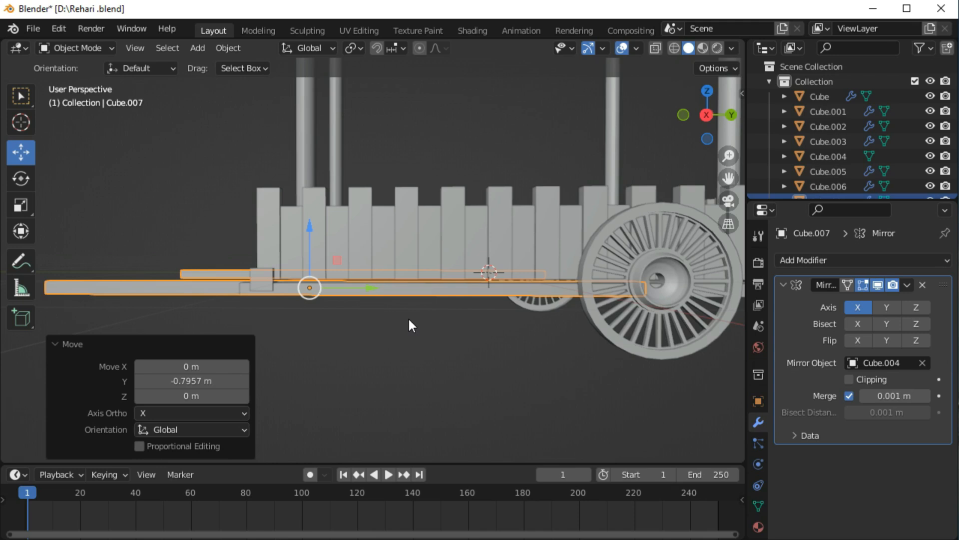
Step: Shorten the middle bar along Y and move it a further 0.416 m or so forward as a shaft
key("KP_3")
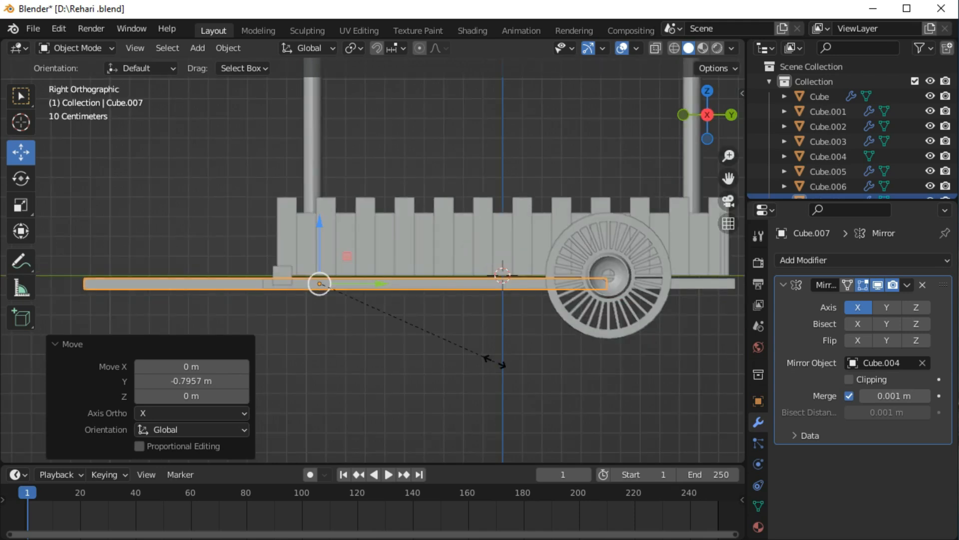
key("y")
left_click(394, 318)
key("g")
left_click(292, 293)
Step: Scale the shaft up uniformly by 1.369 and shorten it to 0.803 along Y
key("s")
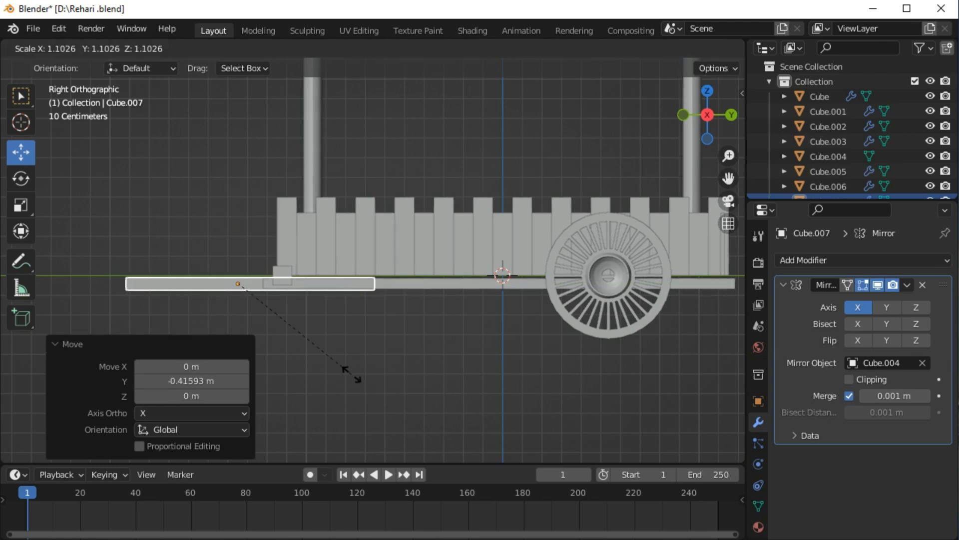
left_click(387, 391)
key("s")
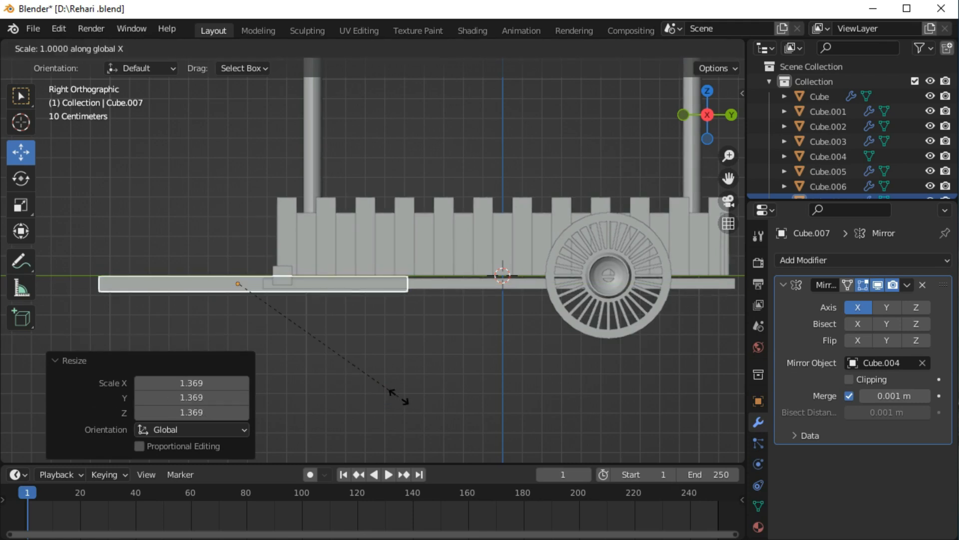
key("y")
left_click(362, 382)
Step: Slide the shaft forward along Y and nudge its height beneath the cart's front edge
key("g")
key("y")
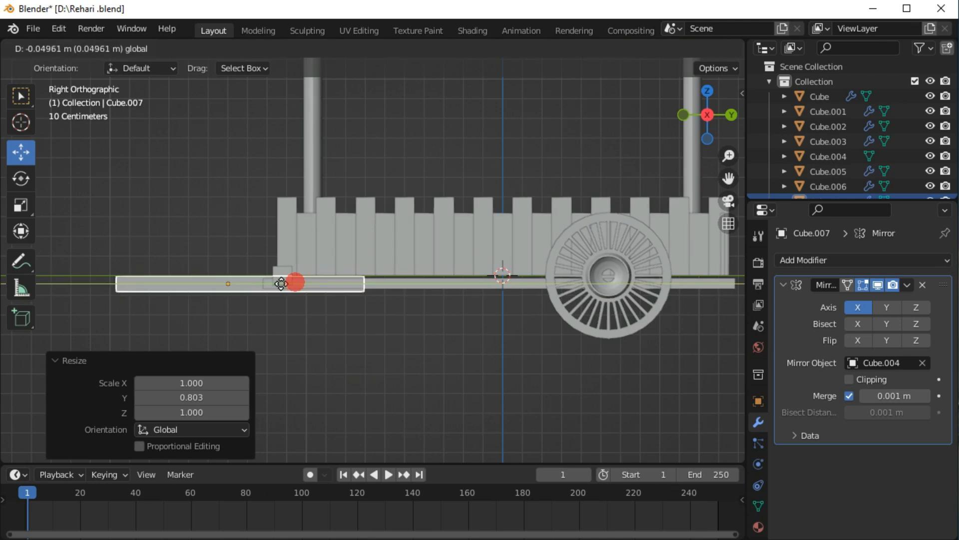
left_click(253, 255)
left_click_drag(221, 223, 222, 221)
middle_click_drag(208, 241, 487, 322)
Step: Select the two bars flanking the shaft and raise them slightly against the cart's floor
left_click_drag(463, 286, 454, 290)
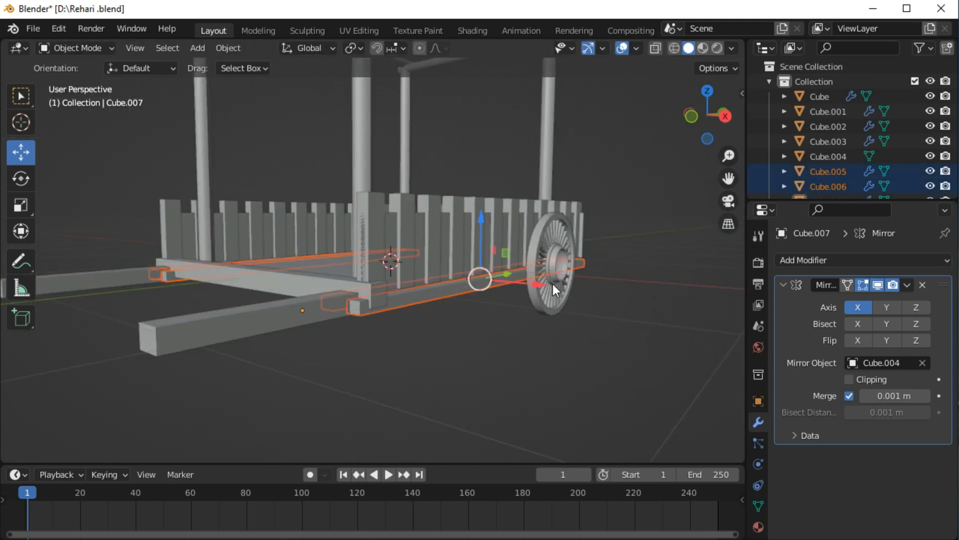
key("KP_3")
scroll(568, 281, "up", 2)
left_click_drag(522, 234, 522, 225)
Step: Taper the shaft in Edit Mode by scaling down its front end face, and return to Object Mode
middle_click_drag(340, 332, 522, 323, "shift")
left_click(296, 293)
middle_click_drag(296, 293, 398, 369)
left_click(80, 49)
left_click(75, 81)
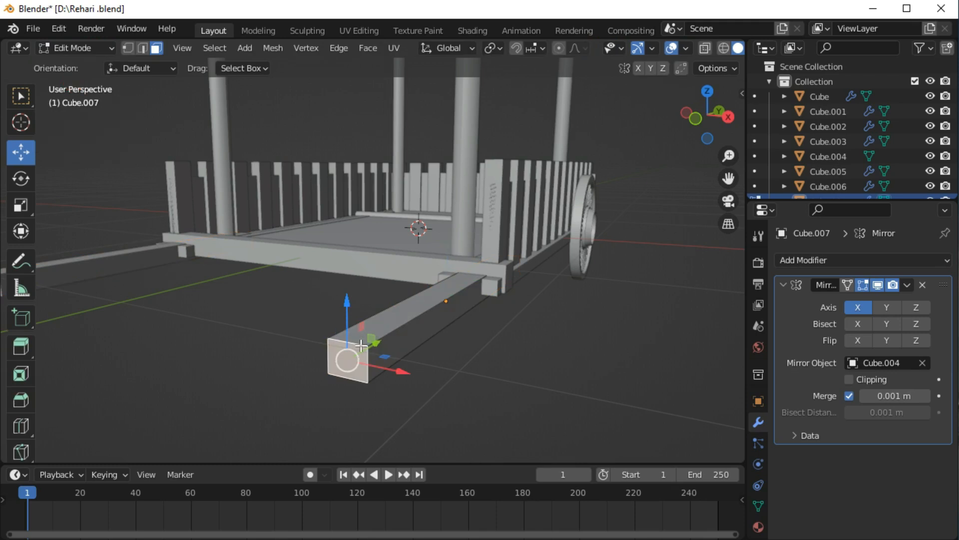
key("s")
left_click(409, 394)
key("Tab")
Step: Move the shaft about -0.172 m along global Y, farther out from the cart's front edge
middle_click_drag(523, 403, 419, 329)
key("g")
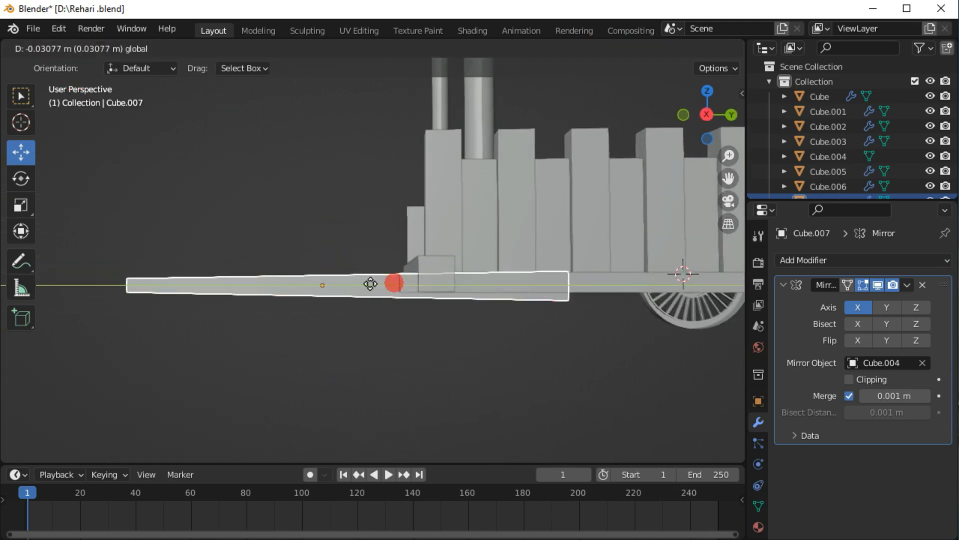
left_click(332, 285)
middle_click_drag(347, 360, 395, 390)
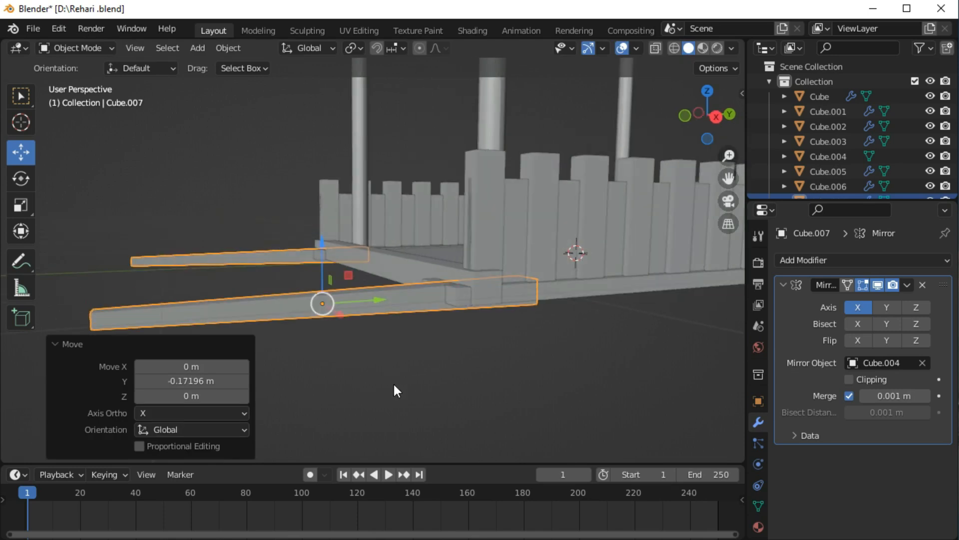
Step: Adjust the shaft's front end face by scaling it slightly in Edit Mode, and return to Object Mode
key("Tab")
key("s")
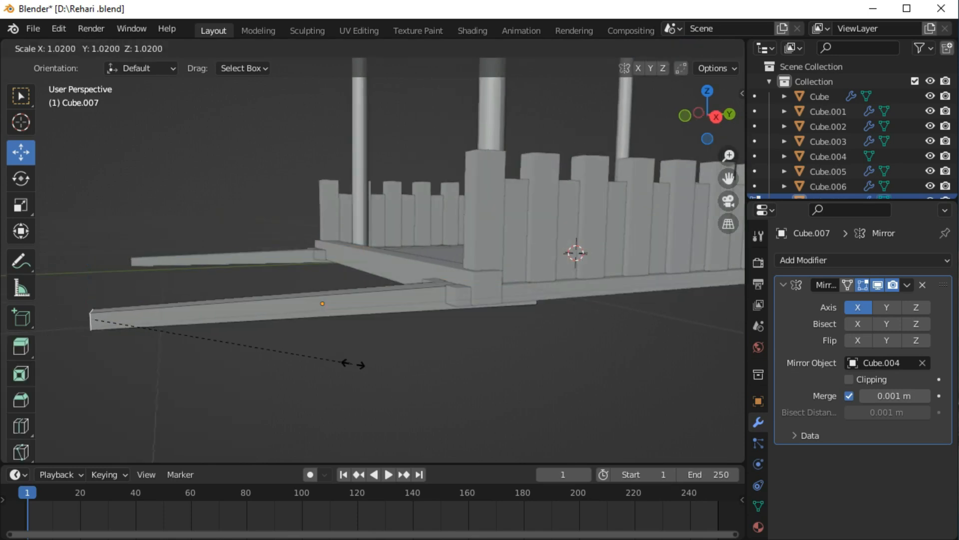
left_click(378, 386)
key("Tab")
Step: Play the cloth simulation and examine the cart with its draped roof from several sides
scroll(370, 349, "down", 3)
middle_click_drag(364, 326, 505, 335)
key("KP_7")
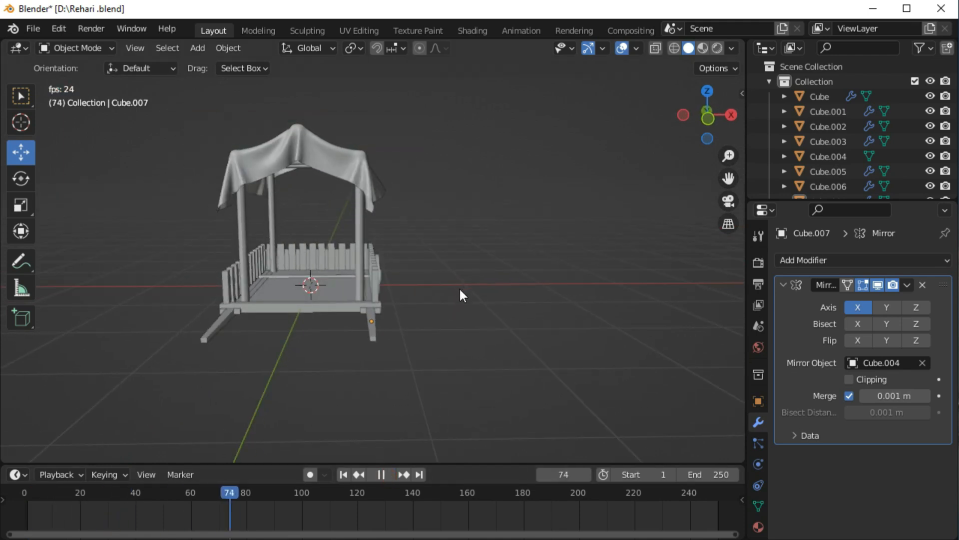
key("space")
middle_click_drag(396, 271, 30, 317)
middle_click_drag(150, 342, 511, 300)
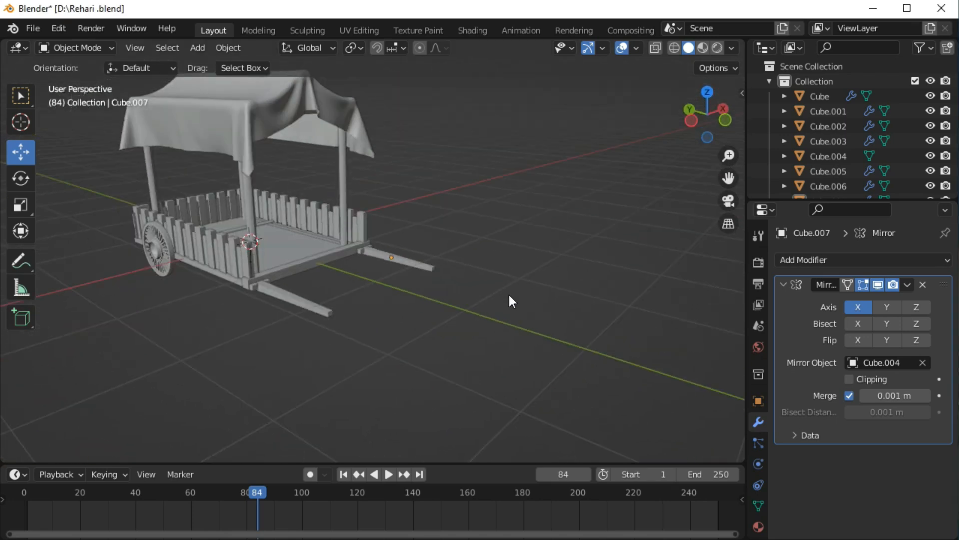
left_click(388, 474)
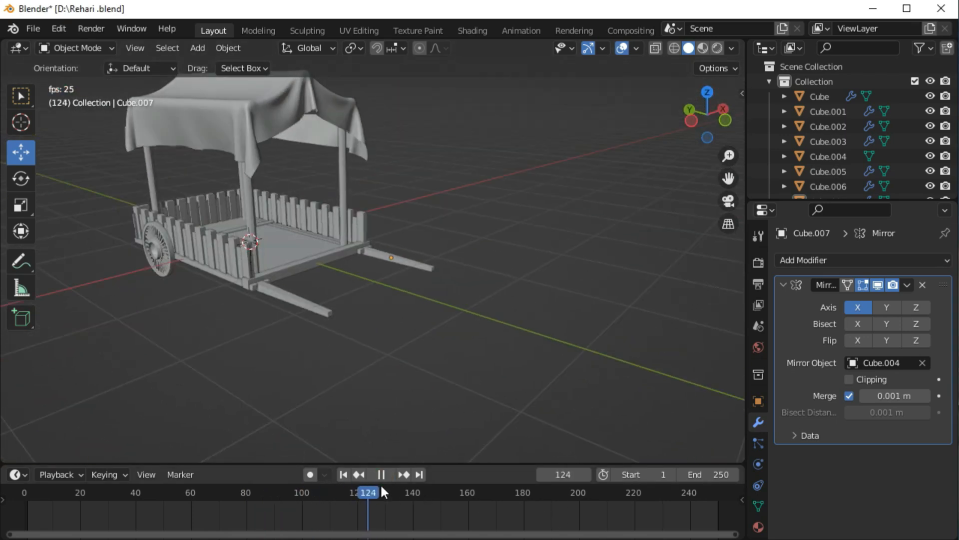
left_click(381, 477)
middle_click_drag(412, 330, 517, 387, "shift")
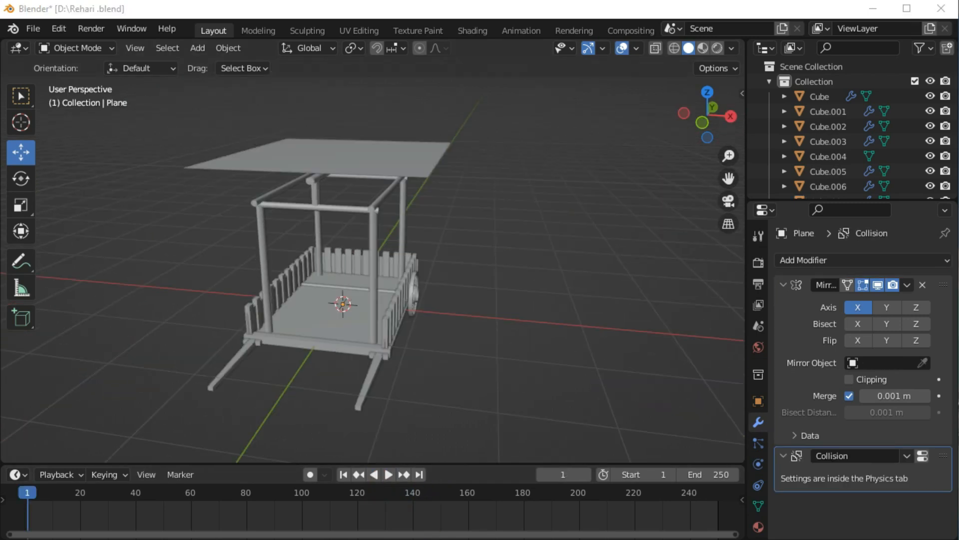
Step: Replace the Timeline with the Asset Browser and enlarge its area to show the material library
left_click(33, 28)
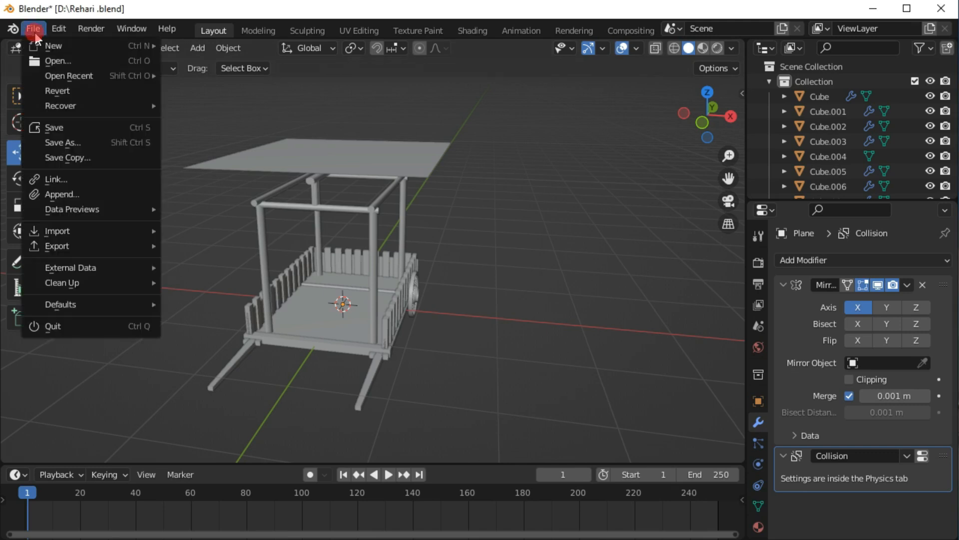
left_click(37, 32)
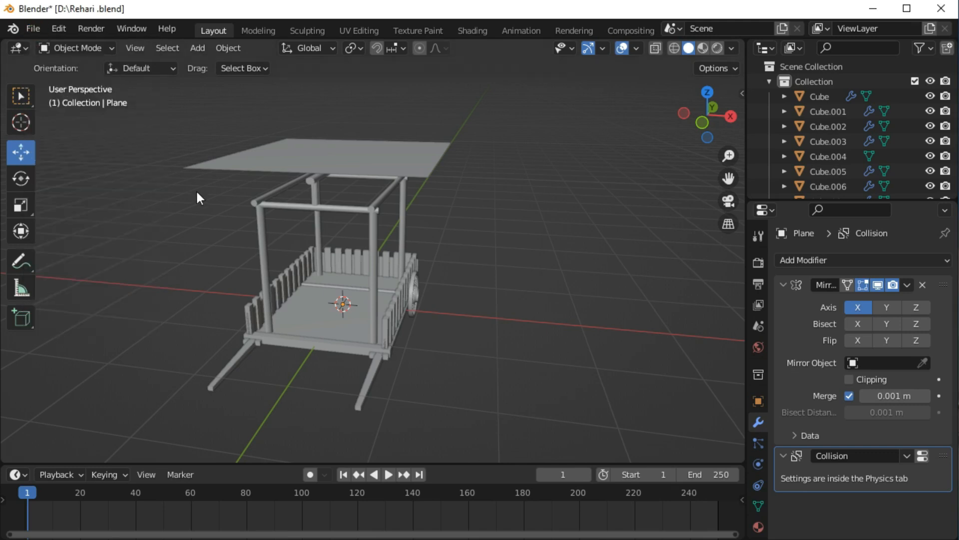
left_click(20, 474)
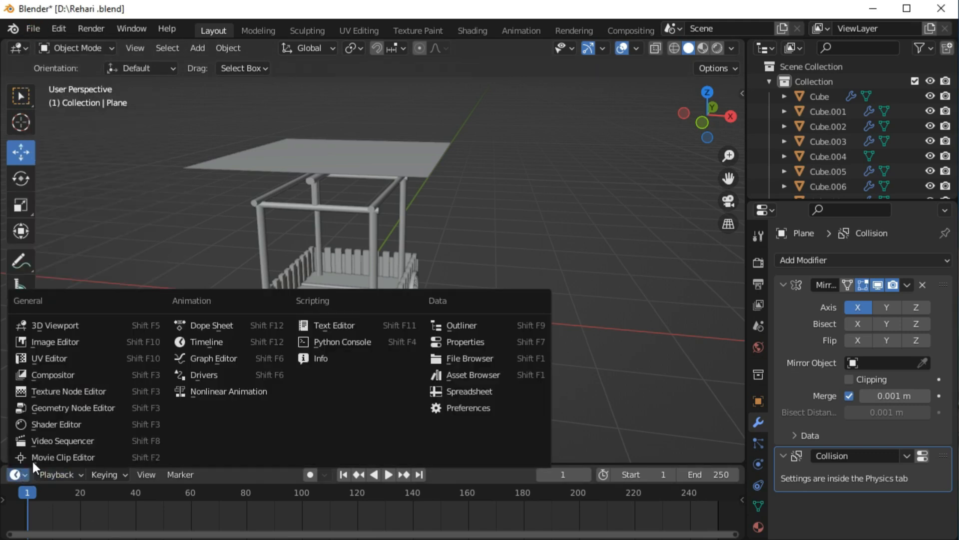
left_click(470, 374)
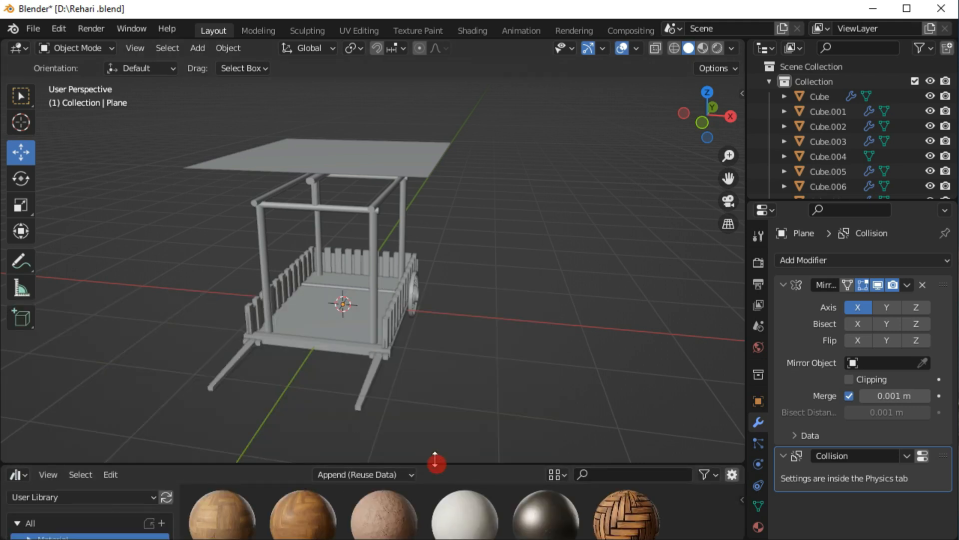
left_click_drag(435, 460, 432, 412)
Step: Switch the viewport to Material Preview shading with the cart in close view
middle_click_drag(468, 301, 376, 287)
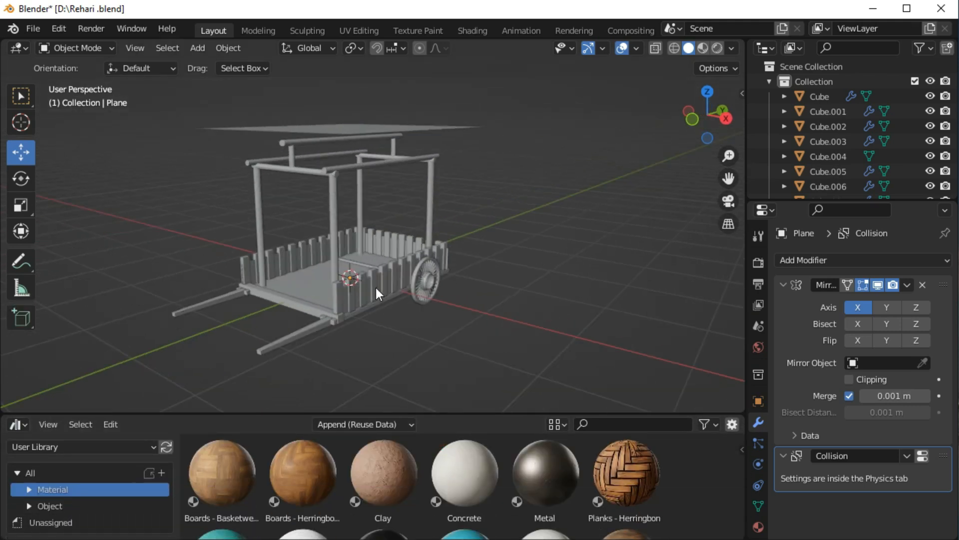
scroll(468, 271, "up", 3)
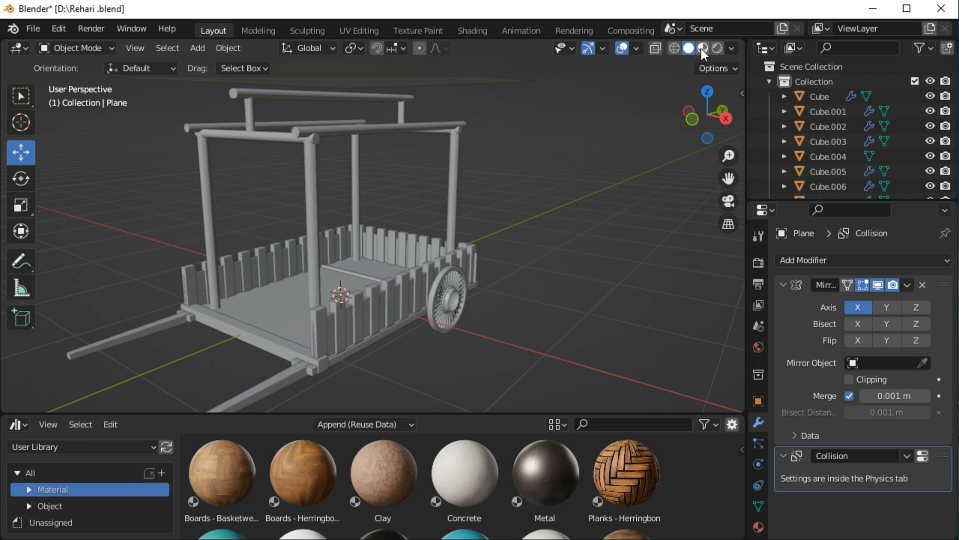
key("z")
key("2")
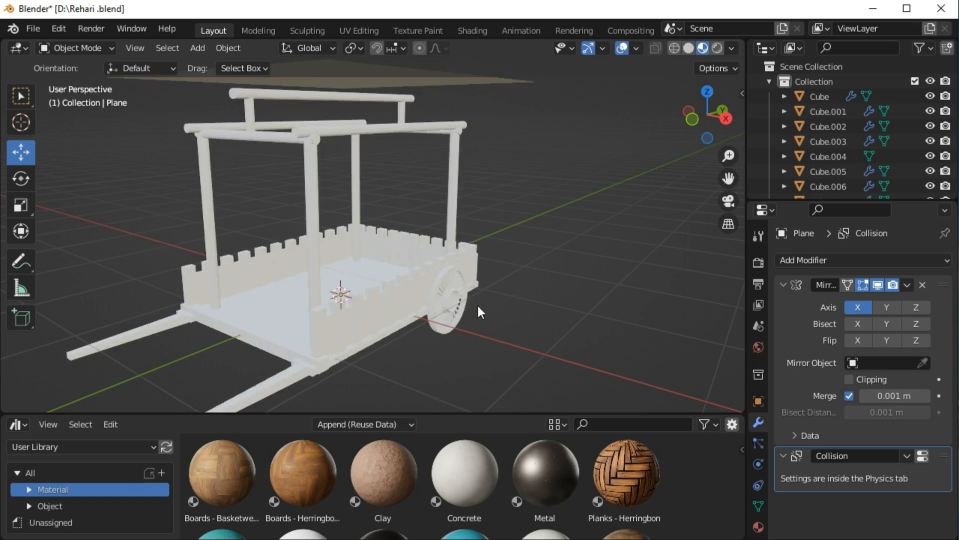
Step: Apply the Wood 6 library material to the side boards behind the cart's planks
left_click(390, 312)
scroll(520, 484, "down", 3)
scroll(619, 484, "down", 5)
scroll(430, 403, "up", 1)
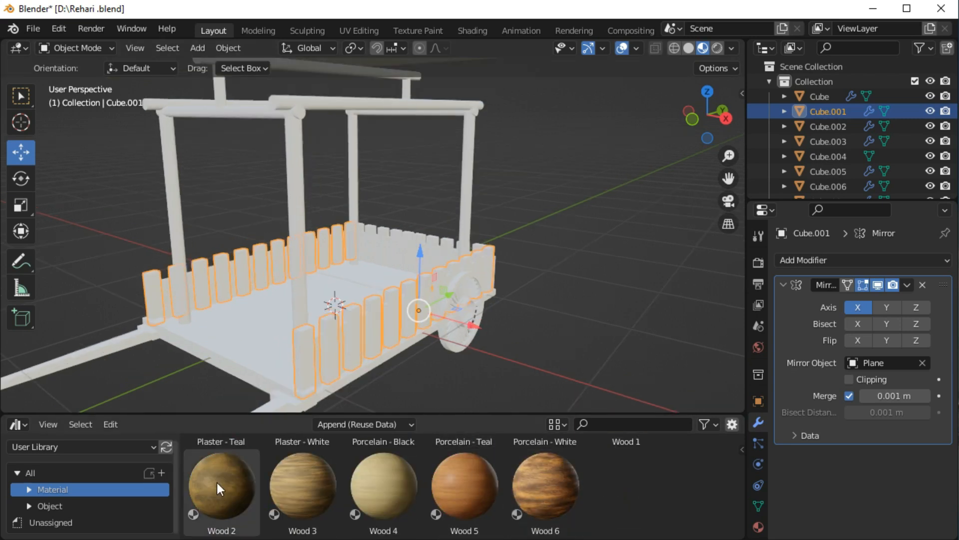
left_click_drag(559, 494, 365, 335)
scroll(363, 328, "up", 1)
scroll(361, 321, "up", 1)
Step: Assign the existing Wood 1 material to the cart's floor and post frame
left_click(355, 323)
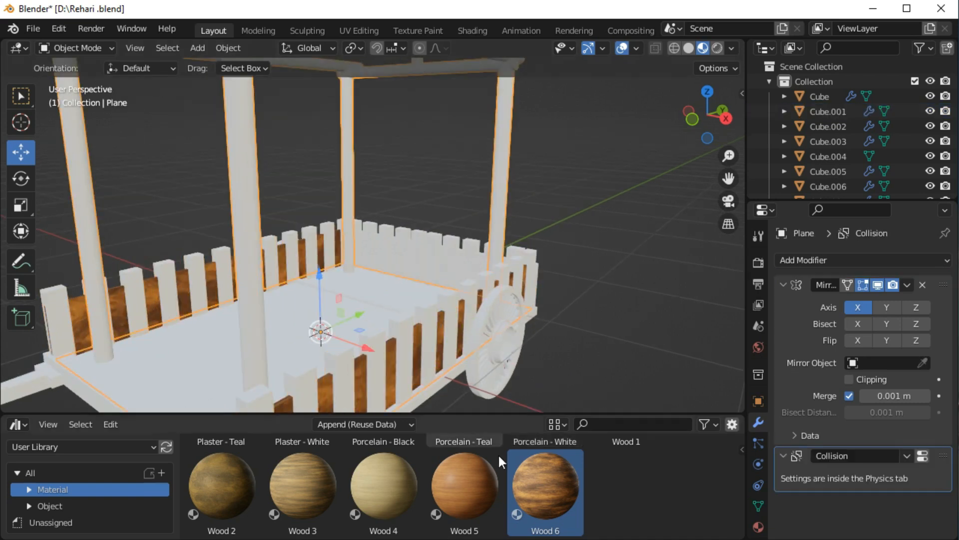
left_click(761, 504)
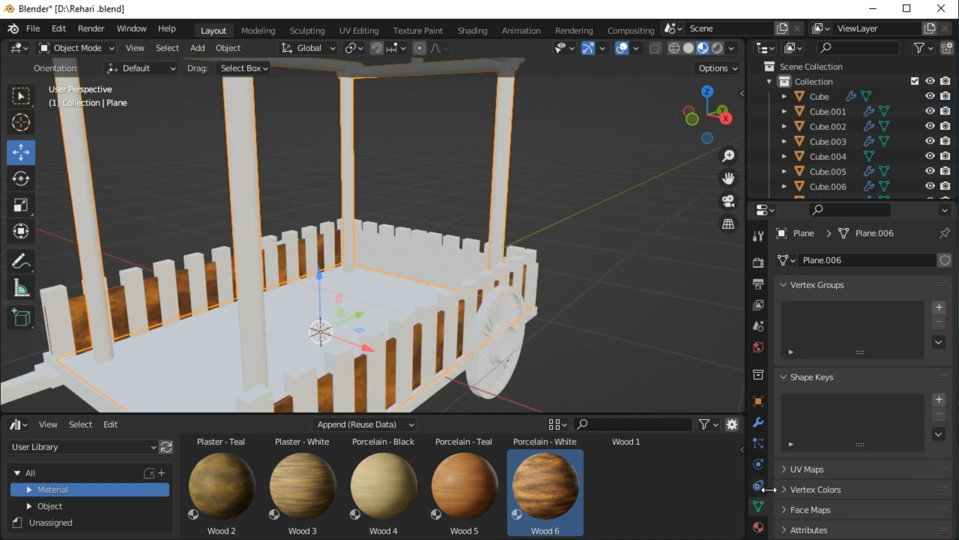
left_click(759, 527)
left_click(784, 323)
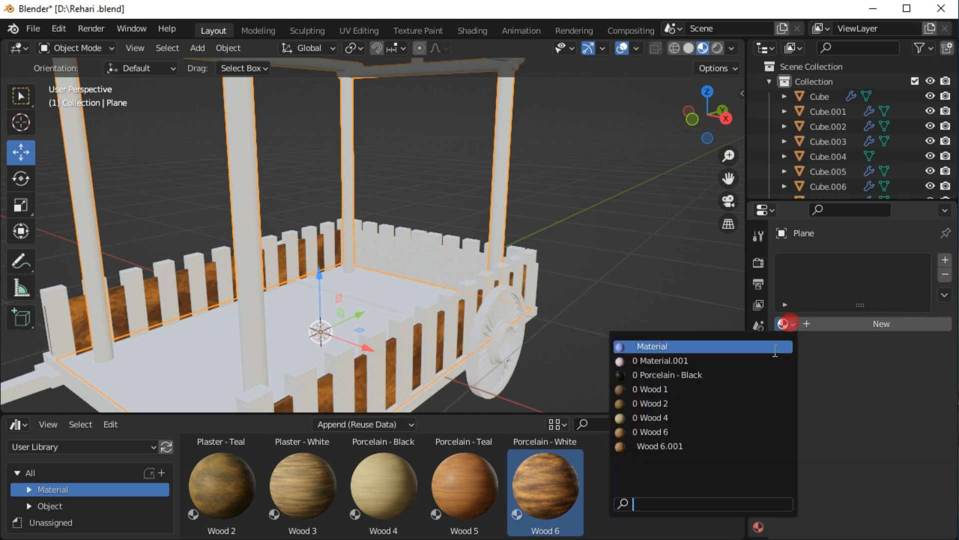
left_click(712, 390)
scroll(649, 337, "up", 4)
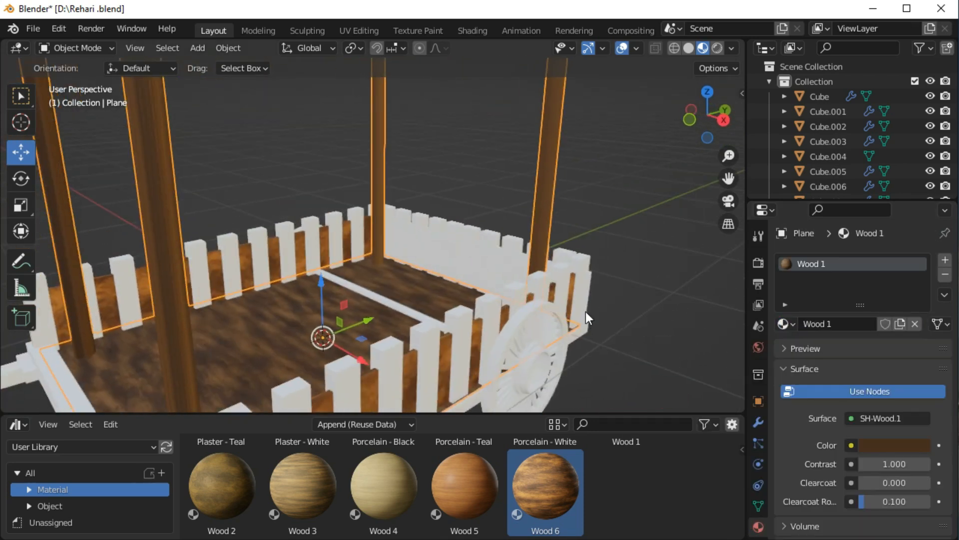
Step: Assign the existing Wood 2 material to the planks along the cart's sides
scroll(587, 309, "down", 4)
middle_click_drag(563, 274, 508, 349)
left_click(430, 319)
left_click(783, 324)
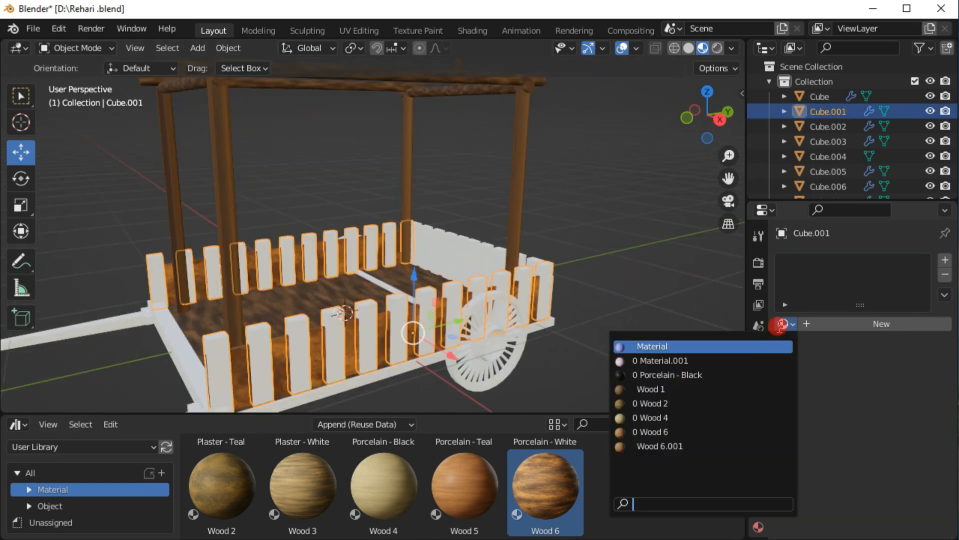
left_click(670, 404)
Step: Try the Wood 4 material on the planks at the cart's rear
left_click(520, 311)
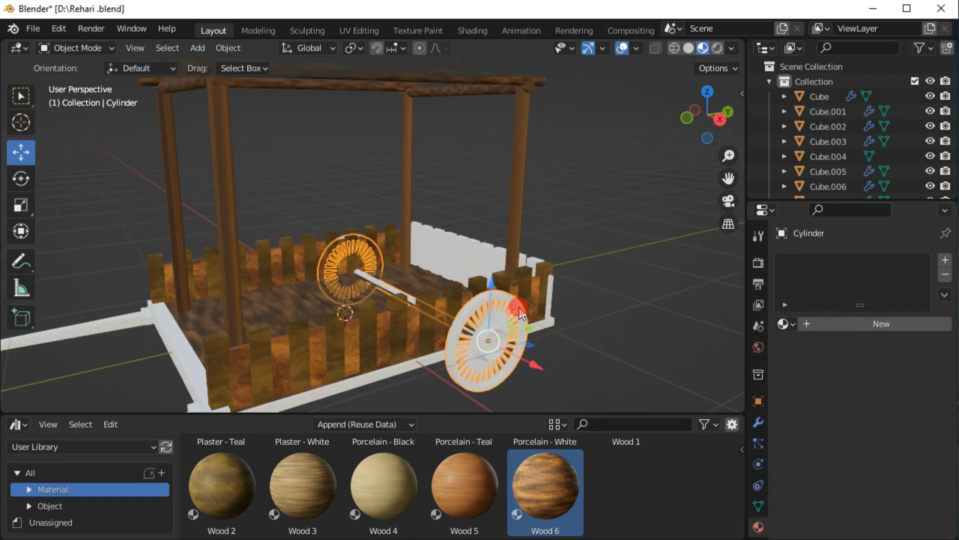
middle_click_drag(579, 352, 505, 323)
left_click(502, 321)
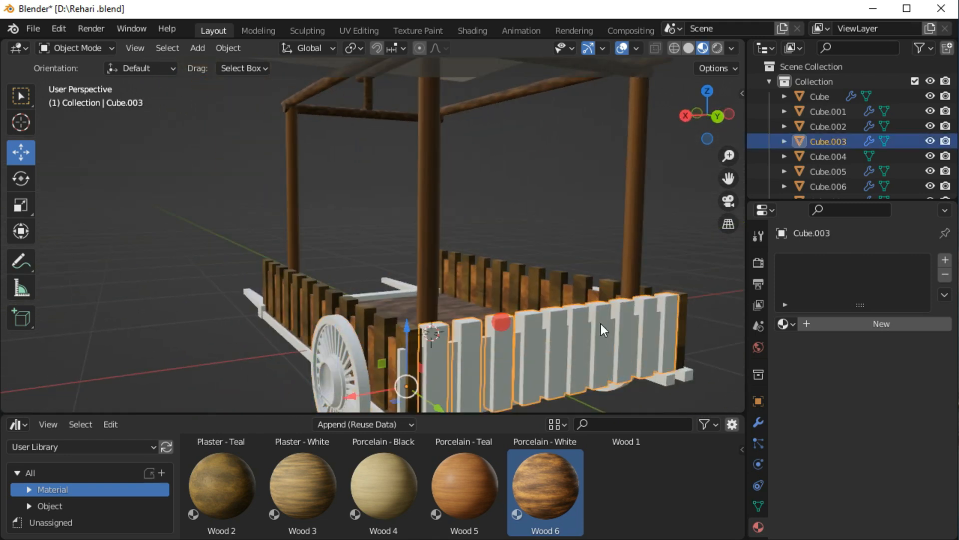
left_click(784, 323)
left_click(728, 411)
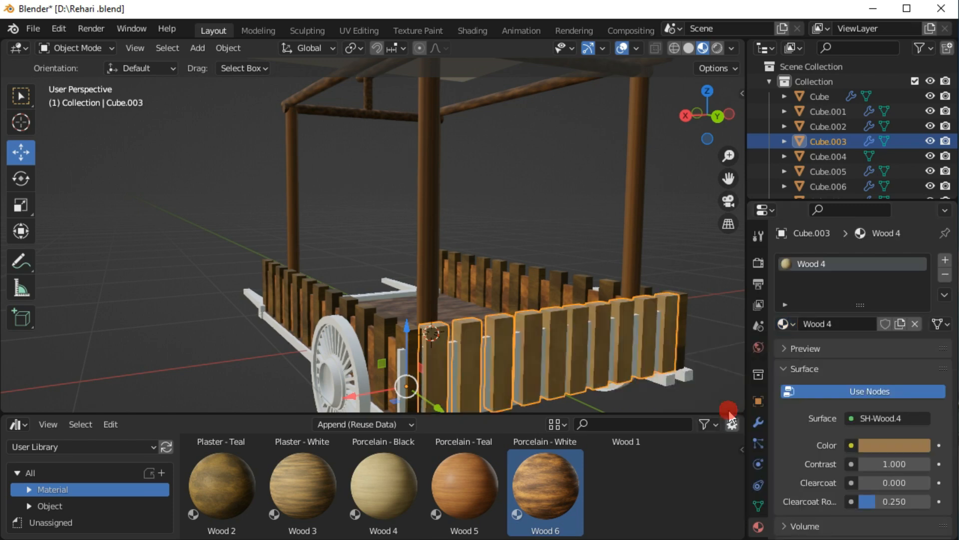
Step: Change the rear planks' material to Wood 2
middle_click_drag(715, 359, 677, 265)
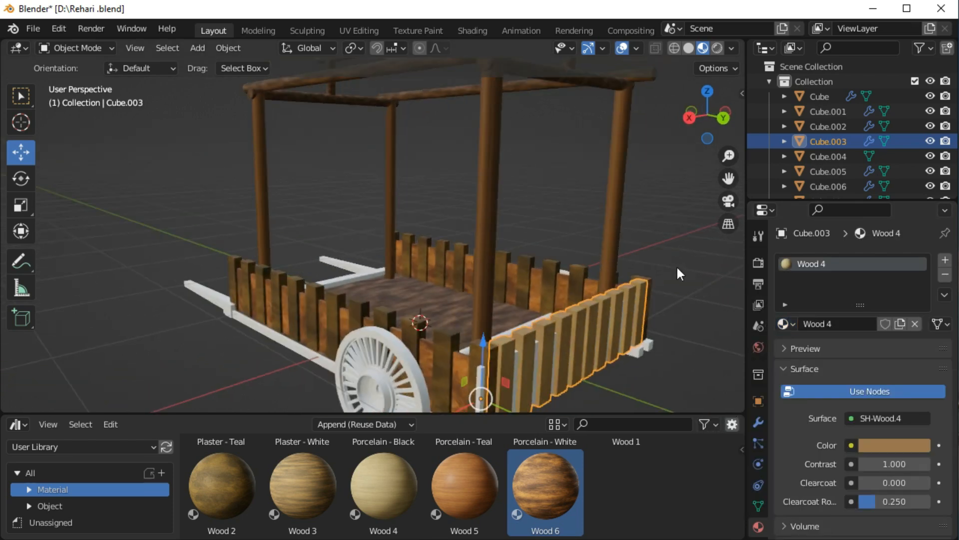
left_click(784, 324)
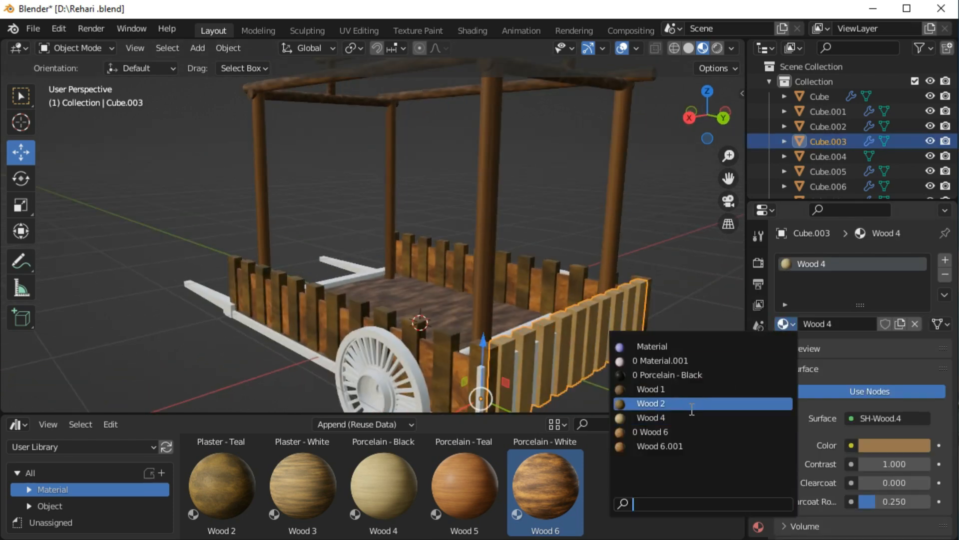
left_click(688, 407)
Step: Assign the Wood 6 material to the backing board behind the rear planks
middle_click_drag(690, 365, 600, 352)
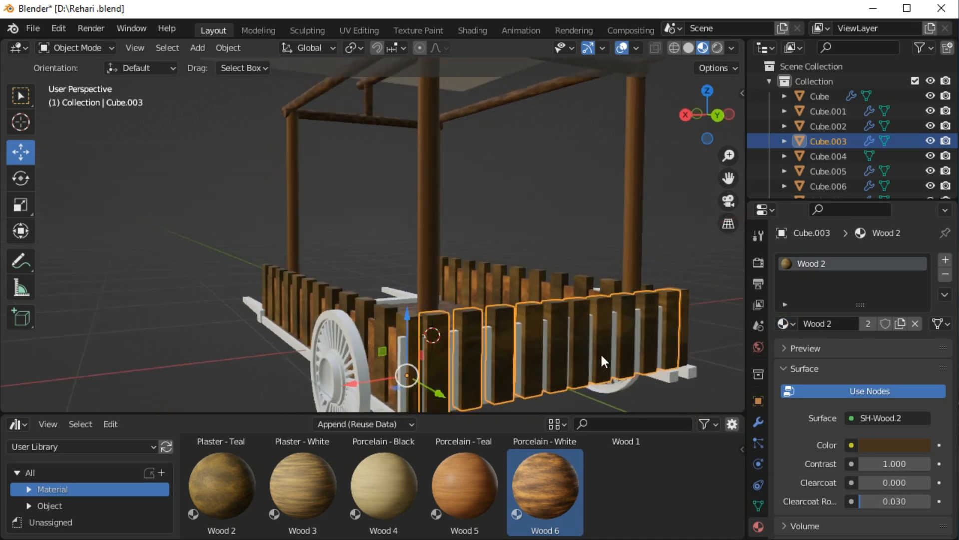
left_click(521, 347)
left_click(784, 324)
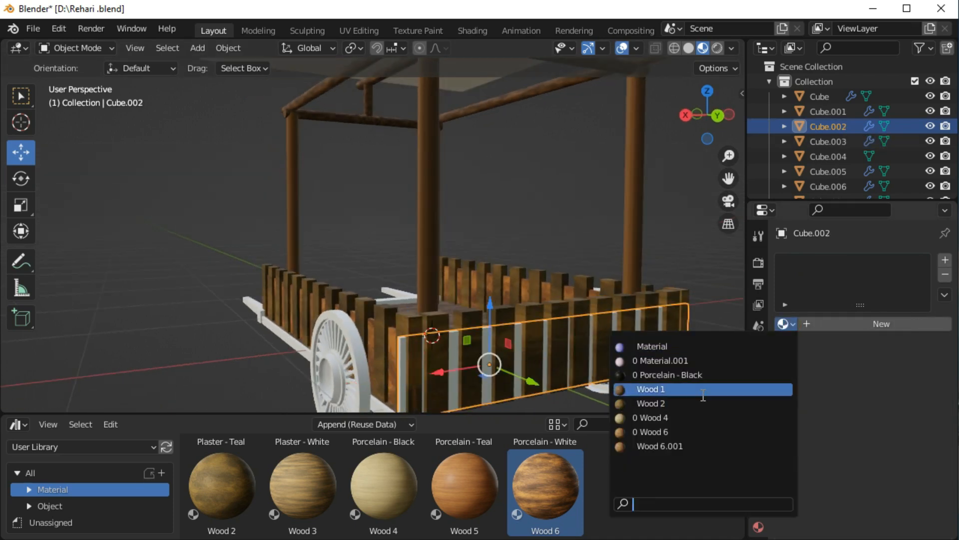
left_click(693, 432)
left_click(705, 273)
Step: Assign the Wood 4 material to the mirrored spoked wheels and their axle
middle_click_drag(704, 272, 610, 377)
left_click(542, 354)
middle_click_drag(542, 354, 709, 337)
left_click(787, 323)
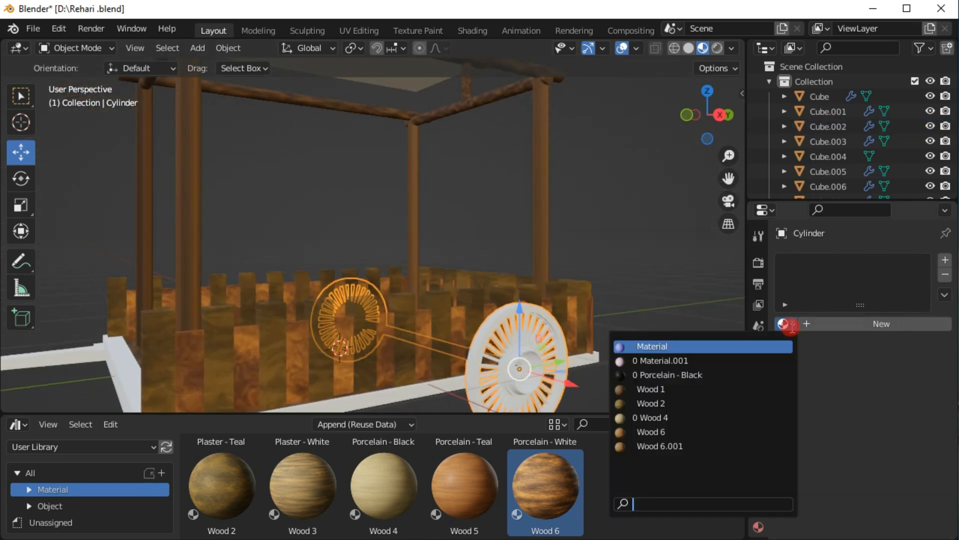
left_click(724, 418)
middle_click_drag(661, 314, 647, 369)
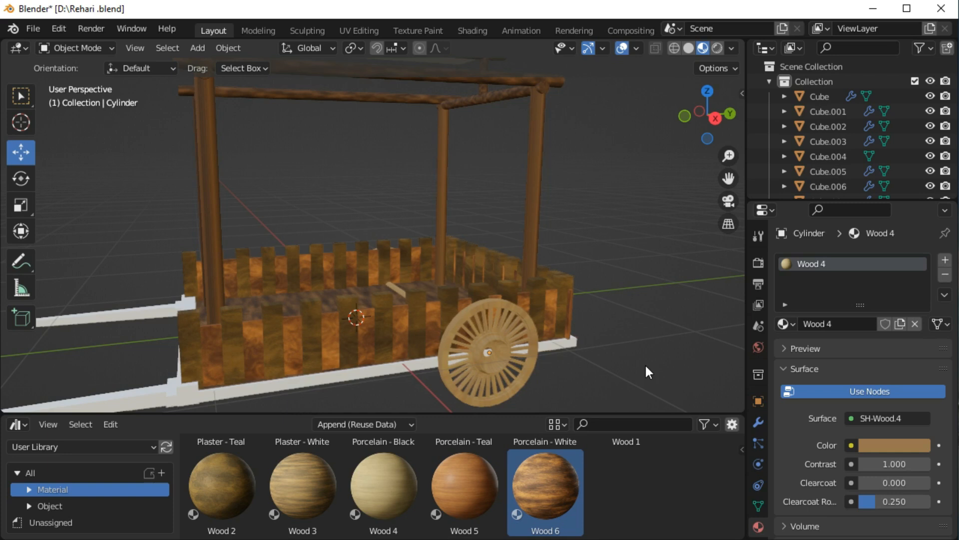
Step: In Edit Mode, select the face ring around the wheel's centre hole and grow the selection across the recessed hub to its inner rim
left_click(502, 362)
key("Tab")
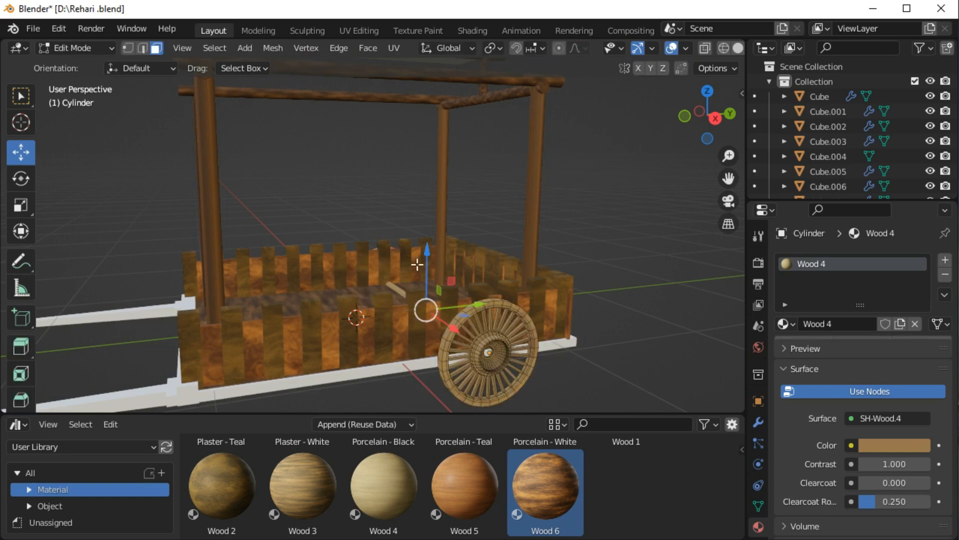
scroll(576, 383, "up", 5)
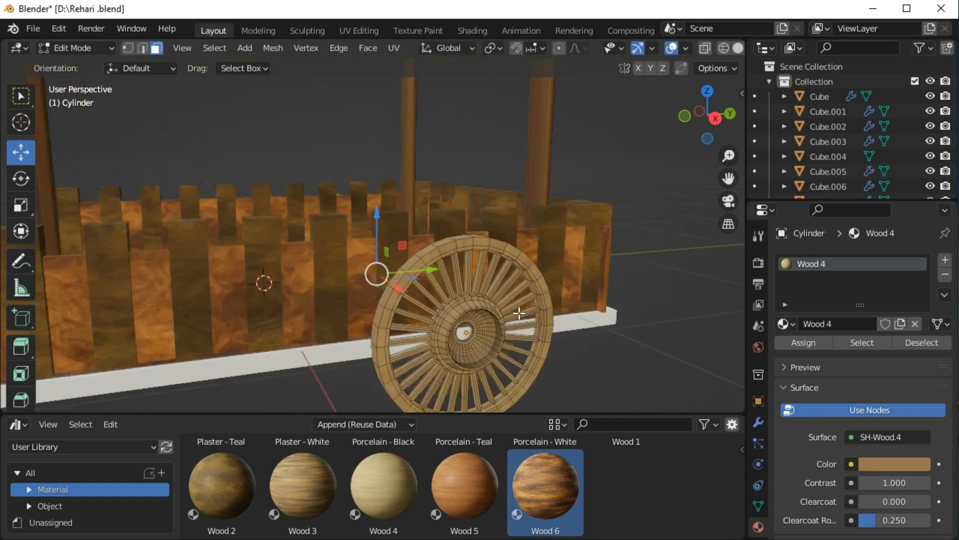
scroll(358, 279, "up", 3)
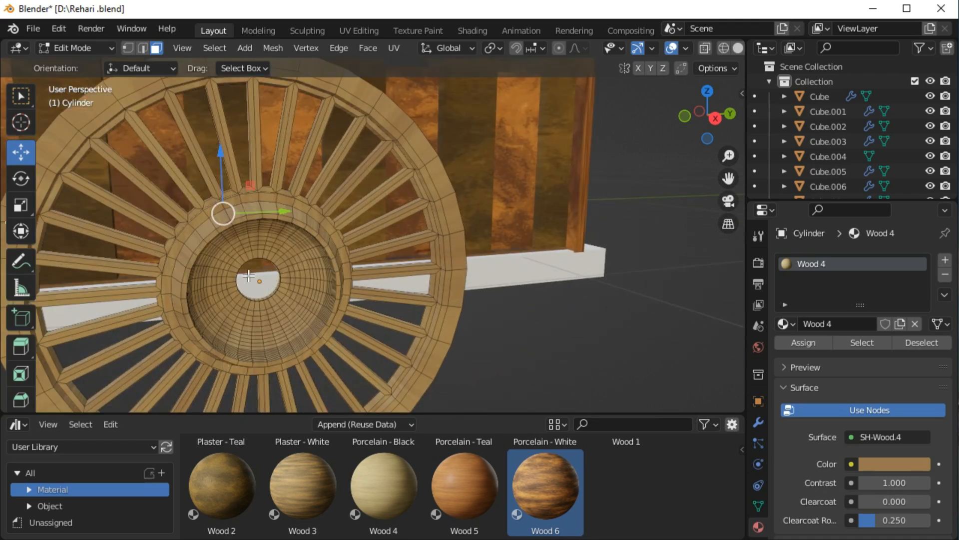
key("KP_3")
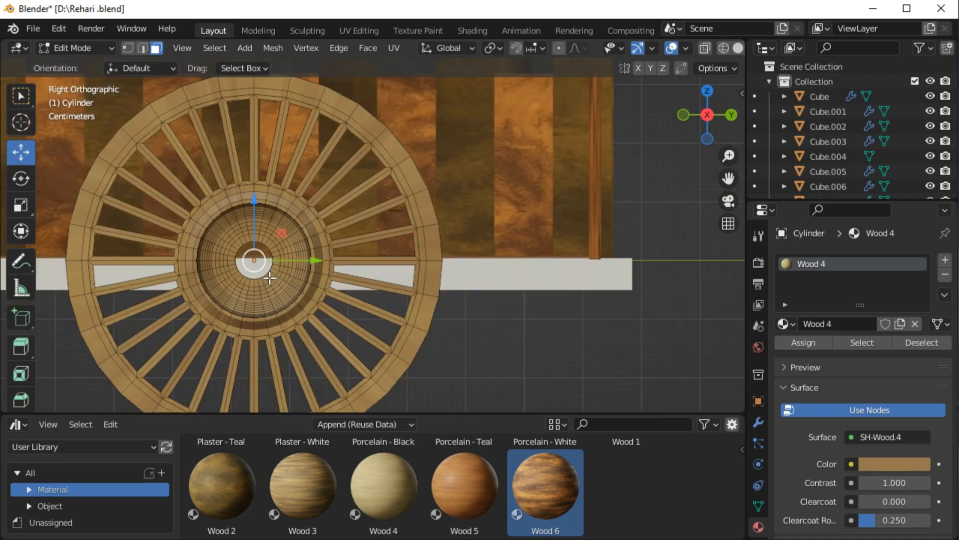
scroll(279, 275, "up", 4)
middle_click_drag(204, 262, 363, 256, "shift")
scroll(363, 255, "up", 1)
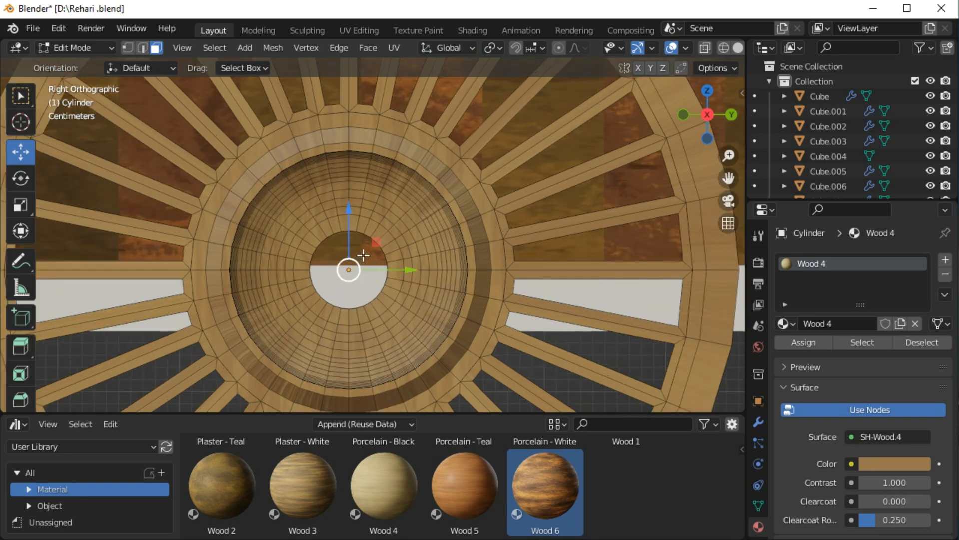
left_click(390, 238, "alt")
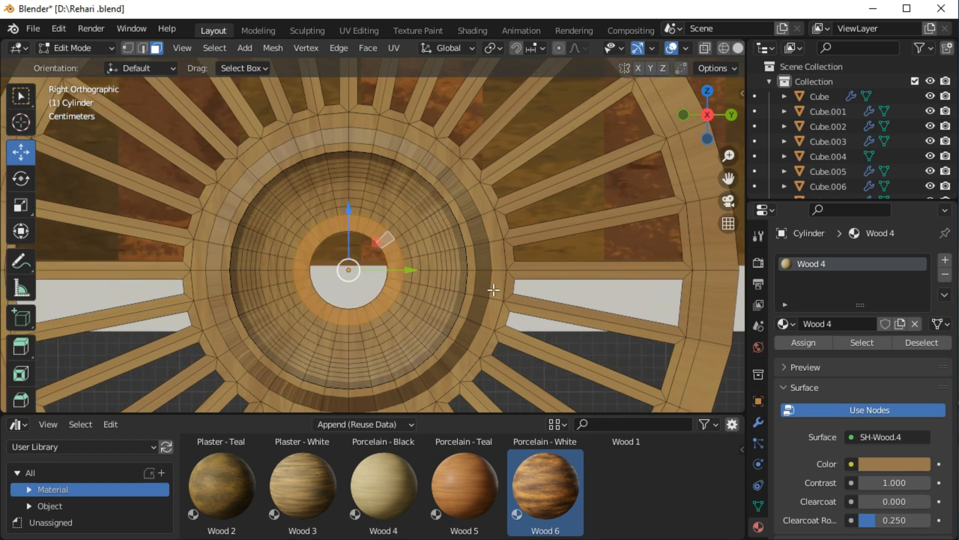
key("ctrl+KP_Add")
key("ctrl+KP_Add")
key("ctrl+KP_Add")
key("ctrl+KP_Add")
key("ctrl+KP_Add")
key("ctrl+KP_Add")
key("ctrl+KP_Add")
key("ctrl+KP_Add")
key("ctrl+KP_Add")
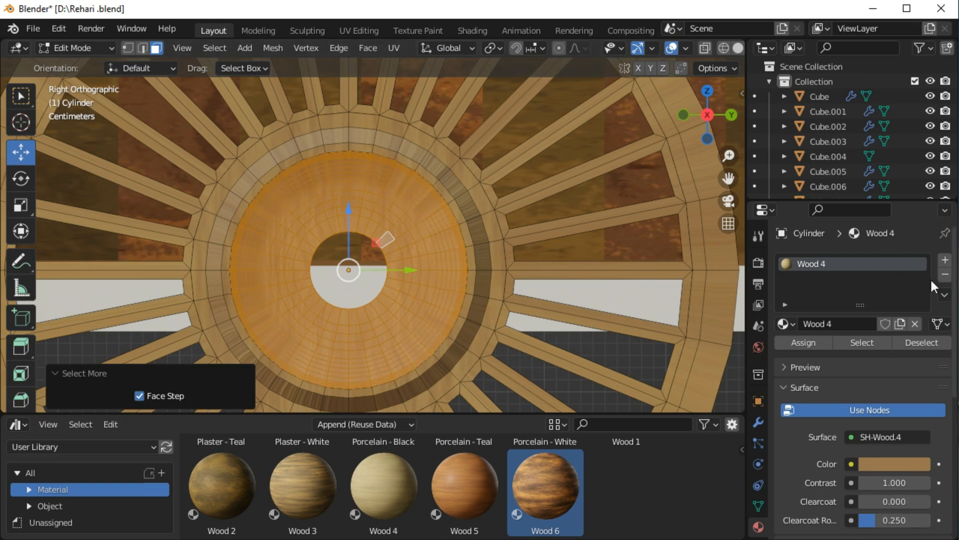
Step: Add a second material slot to the wheel and assign Porcelain - Black to the selected hub faces
left_click(945, 259)
left_click(783, 353)
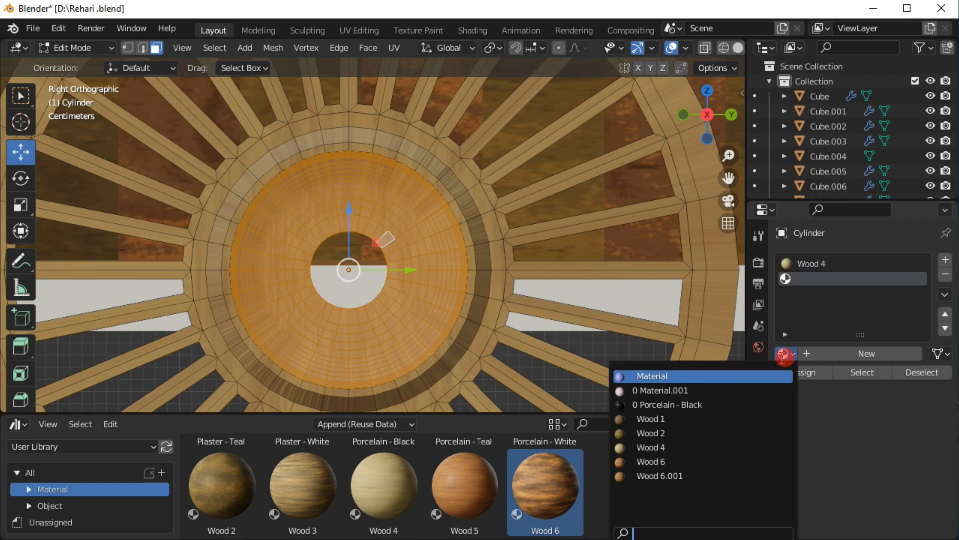
left_click(700, 401)
left_click(803, 373)
key("Tab")
Step: Try Wood 6.001 on the crossbeam at the shaft end of the cart and settle on the Wood 1 material
middle_click_drag(522, 269, 448, 254)
scroll(447, 251, "down", 4)
left_click(657, 270)
middle_click_drag(379, 305, 444, 302)
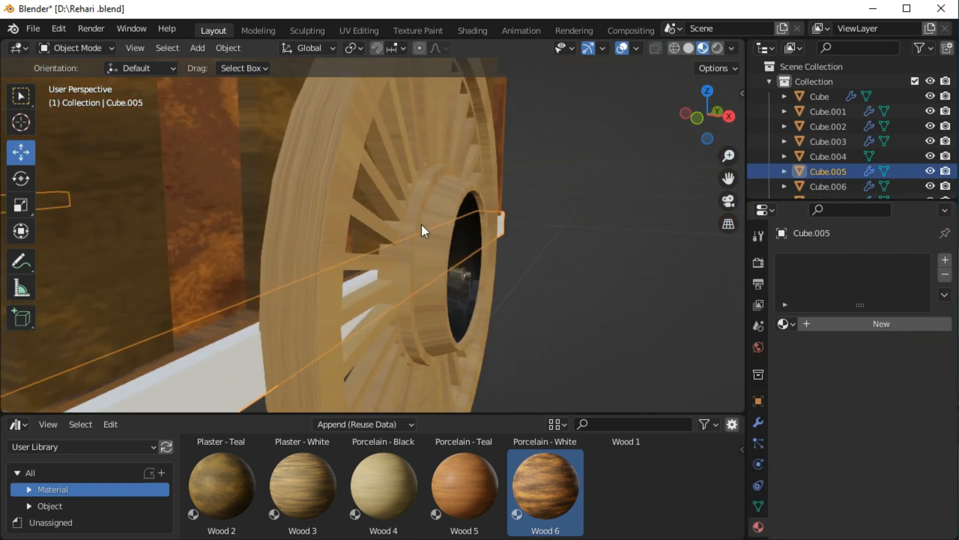
left_click(421, 225)
scroll(474, 253, "down", 3)
middle_click_drag(356, 268, 331, 291)
scroll(331, 291, "down", 4)
left_click(308, 242)
middle_click_drag(307, 241, 394, 285)
scroll(394, 285, "up", 2)
left_click(783, 325)
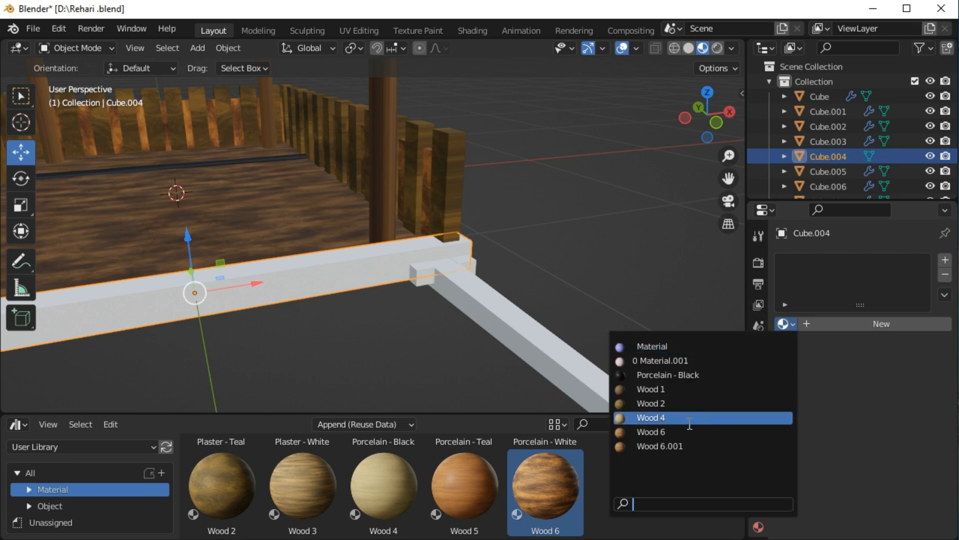
left_click(705, 444)
left_click(784, 325)
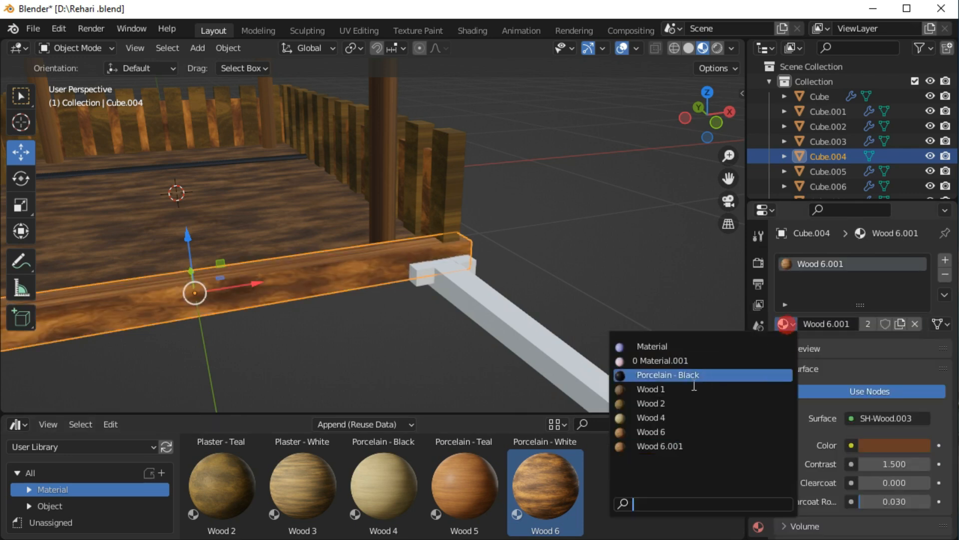
left_click(680, 386)
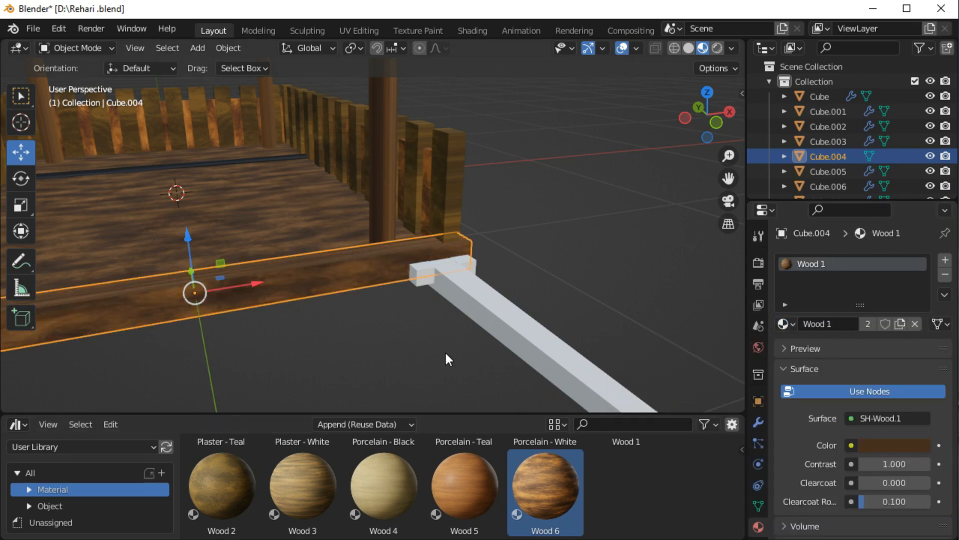
Step: Assign the Wood 4 material to both sets of lengthwise rails under the cart bed, beside the shafts
left_click(432, 281)
left_click(786, 325)
left_click(668, 424)
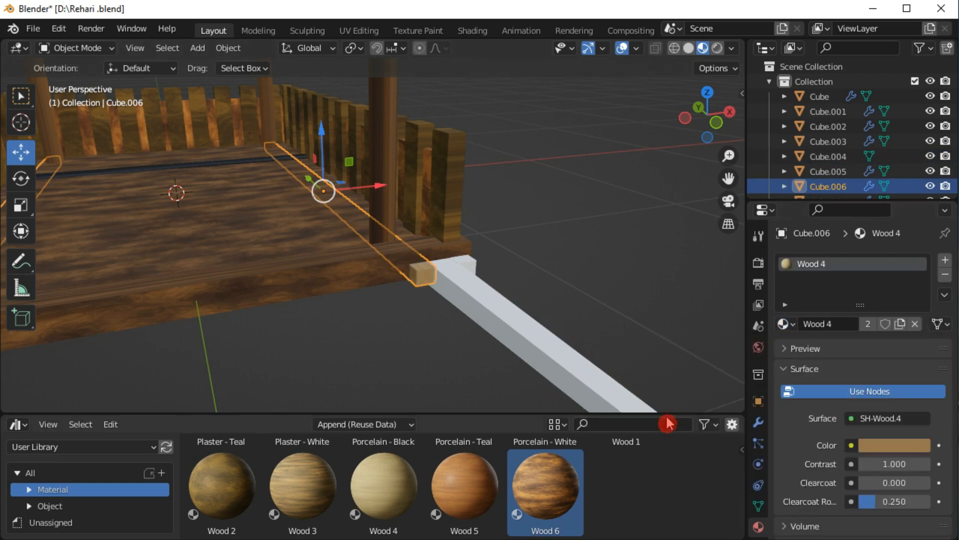
left_click(469, 266)
left_click(784, 324)
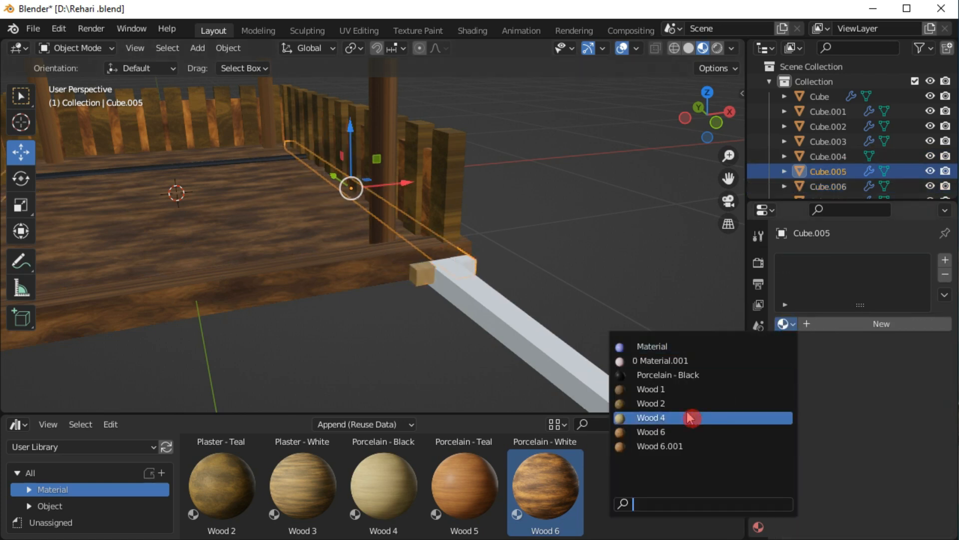
Step: Try Wood 1 on the cart's mirrored shafts and change their material to Wood 6
left_click(699, 392)
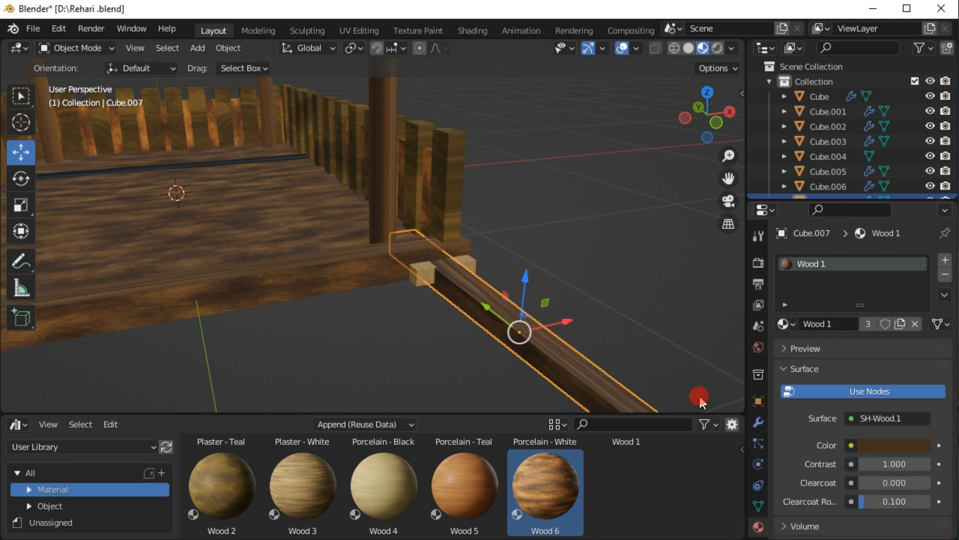
left_click(786, 322)
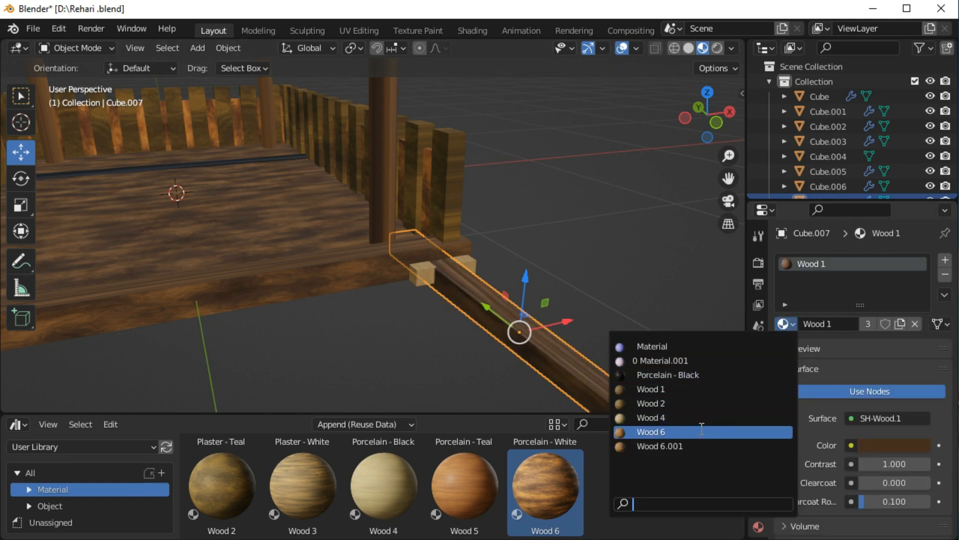
left_click(650, 430)
Step: Try Material.001 and Porcelain - Black on the cloth roof plane and settle on the blue material named Material
middle_click_drag(609, 375, 603, 322, "shift")
scroll(574, 318, "down", 5)
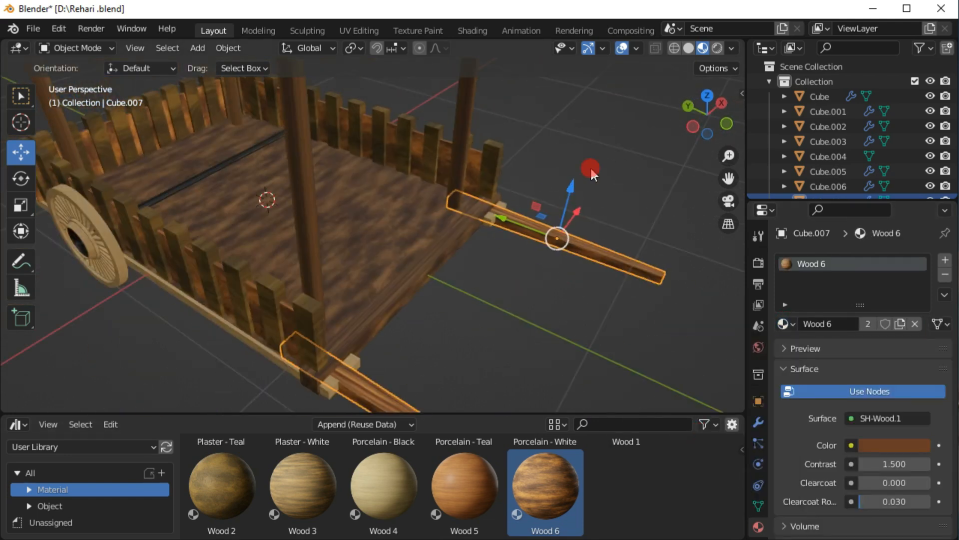
middle_click_drag(589, 172, 524, 242)
left_click(377, 131)
middle_click_drag(575, 207, 566, 317, "shift")
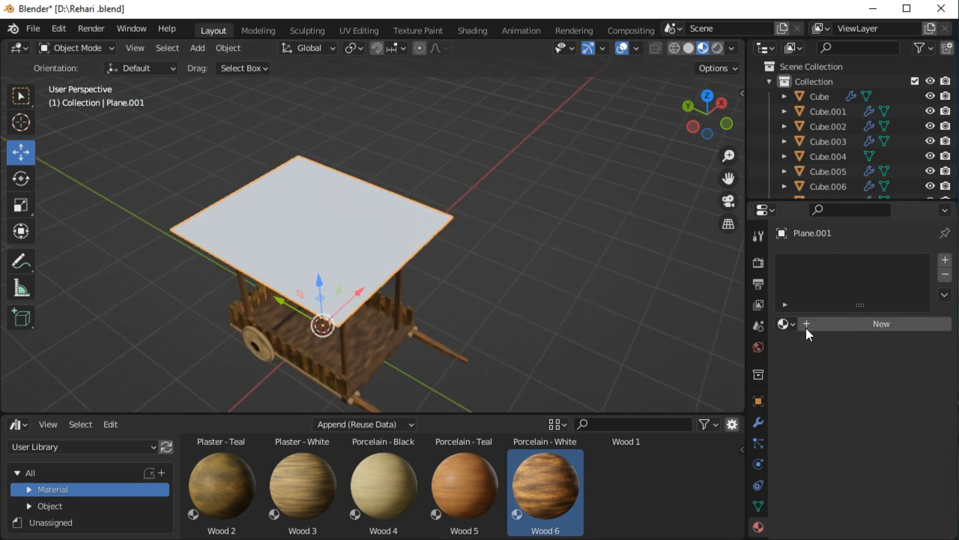
left_click(787, 325)
left_click(650, 360)
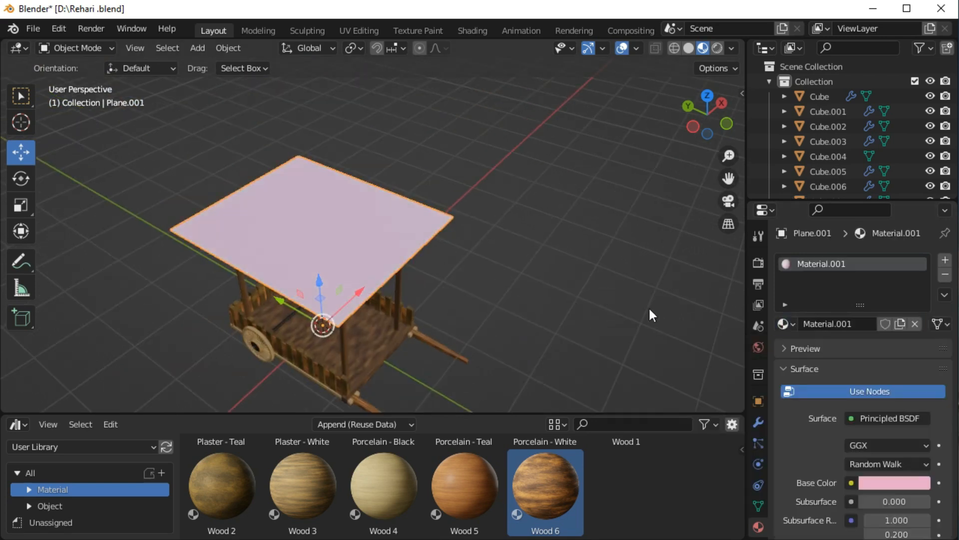
left_click(789, 326)
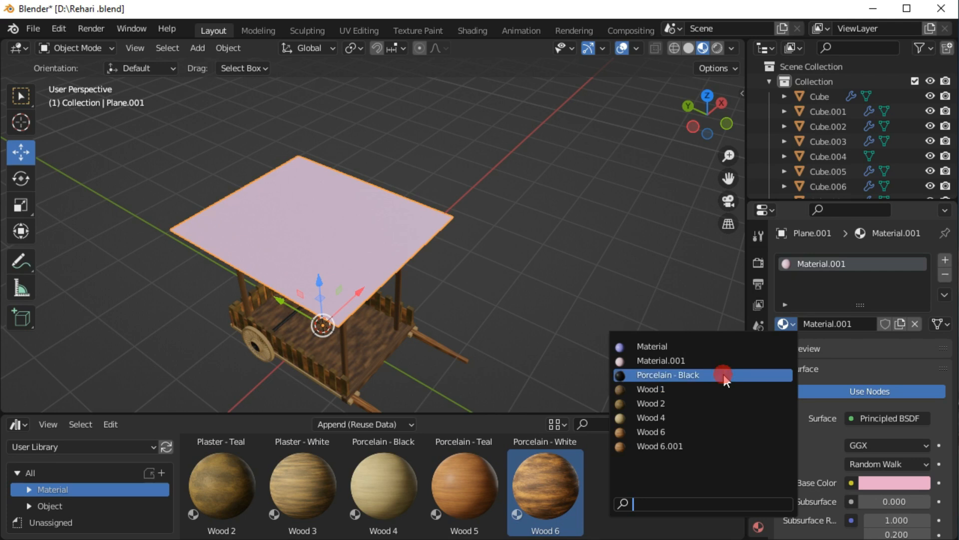
left_click(723, 372)
left_click(784, 323)
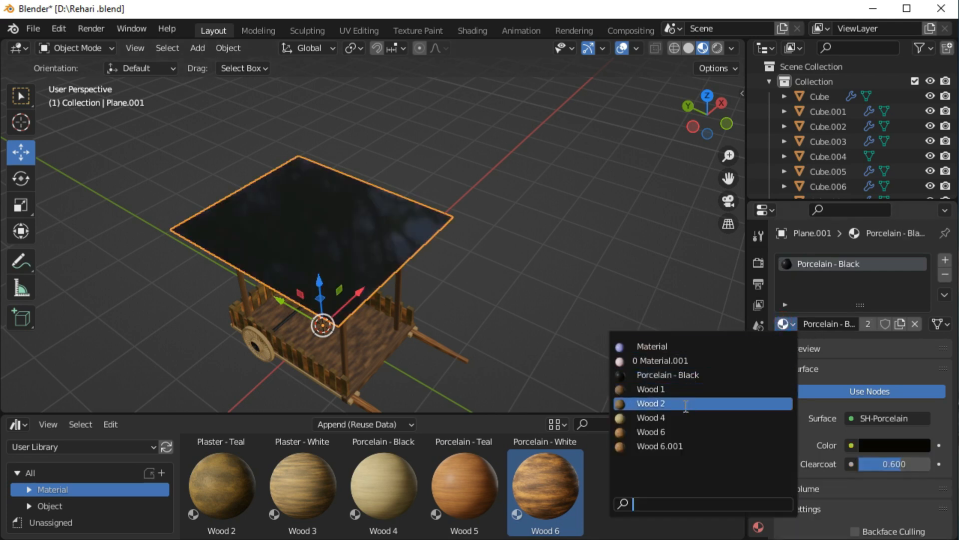
left_click(679, 346)
Step: Play the cloth simulation until the roof drapes over the frame, and stop it at frame 13
middle_click_drag(613, 313, 558, 290)
key("space")
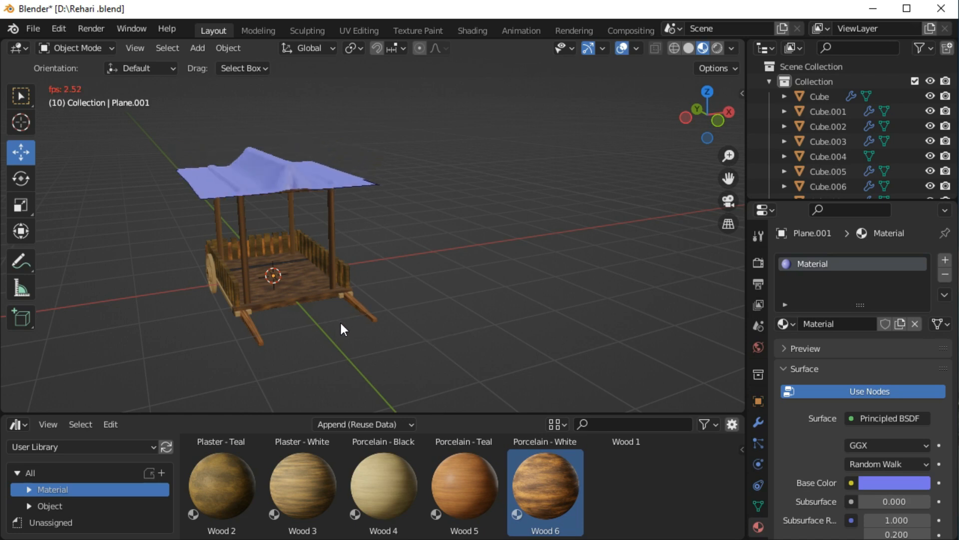
key("space")
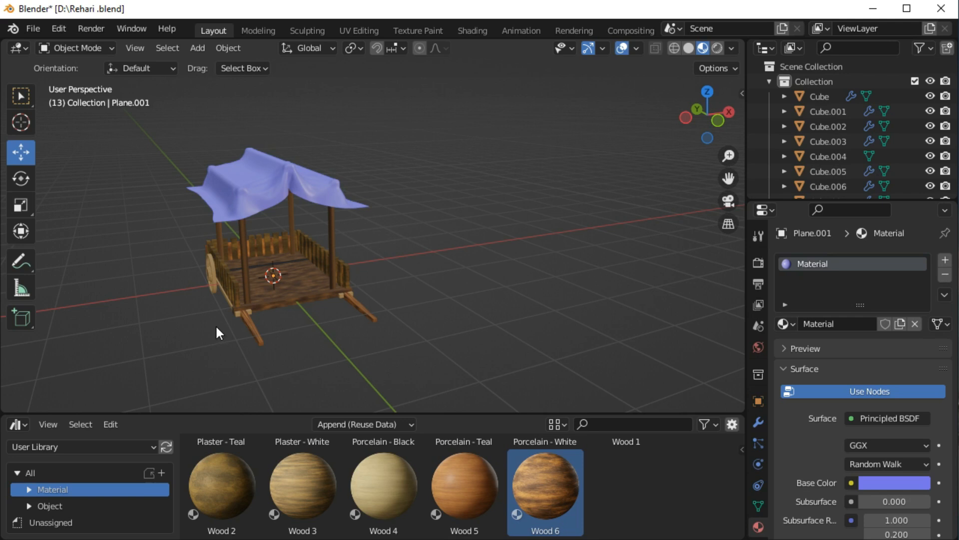
Step: Switch the Asset Browser area to the Timeline editor and return the animation to frame 1
left_click(20, 425)
left_click(222, 298)
left_click(23, 424)
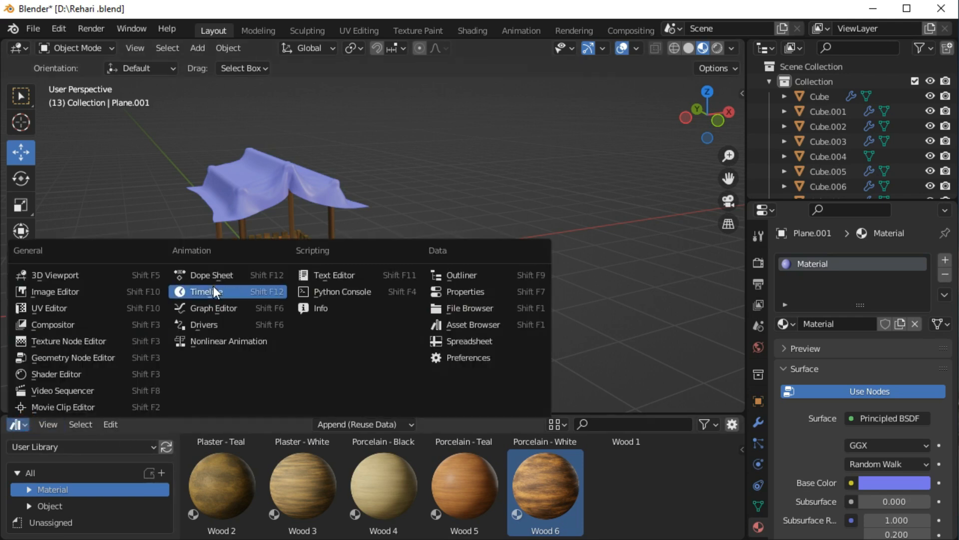
left_click(215, 287)
left_click(348, 424)
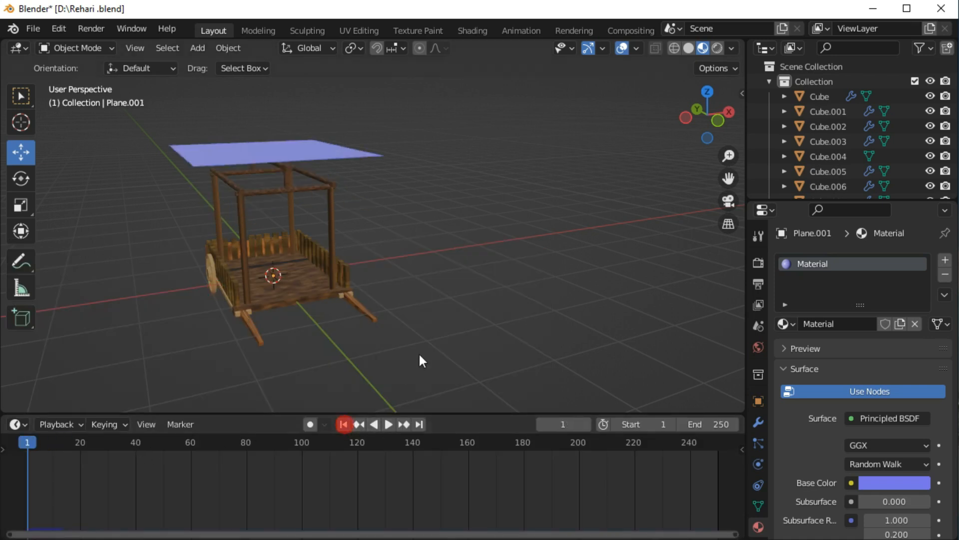